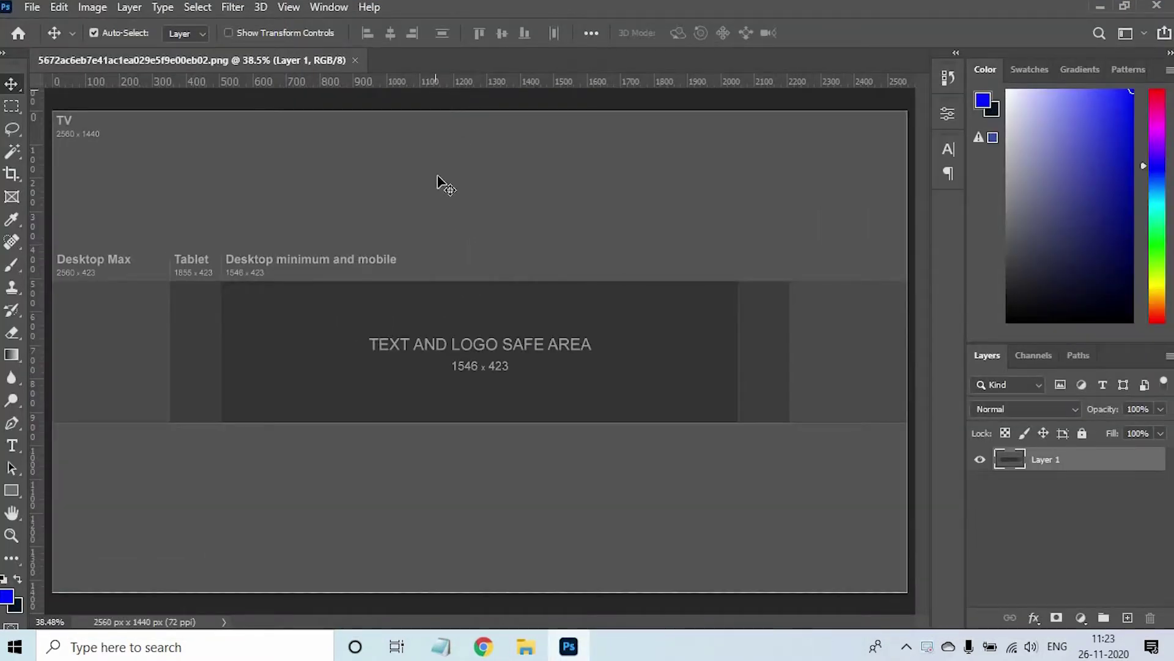
# Add horizontal guides along the safe area's upper and lower edges and vertical guides at the side edges of the tablet and mobile areas.
pyautogui.moveTo(440, 81); pyautogui.dragTo(450, 279)
pyautogui.moveTo(493, 81); pyautogui.dragTo(477, 423)
pyautogui.moveTo(32, 351); pyautogui.dragTo(223, 370)
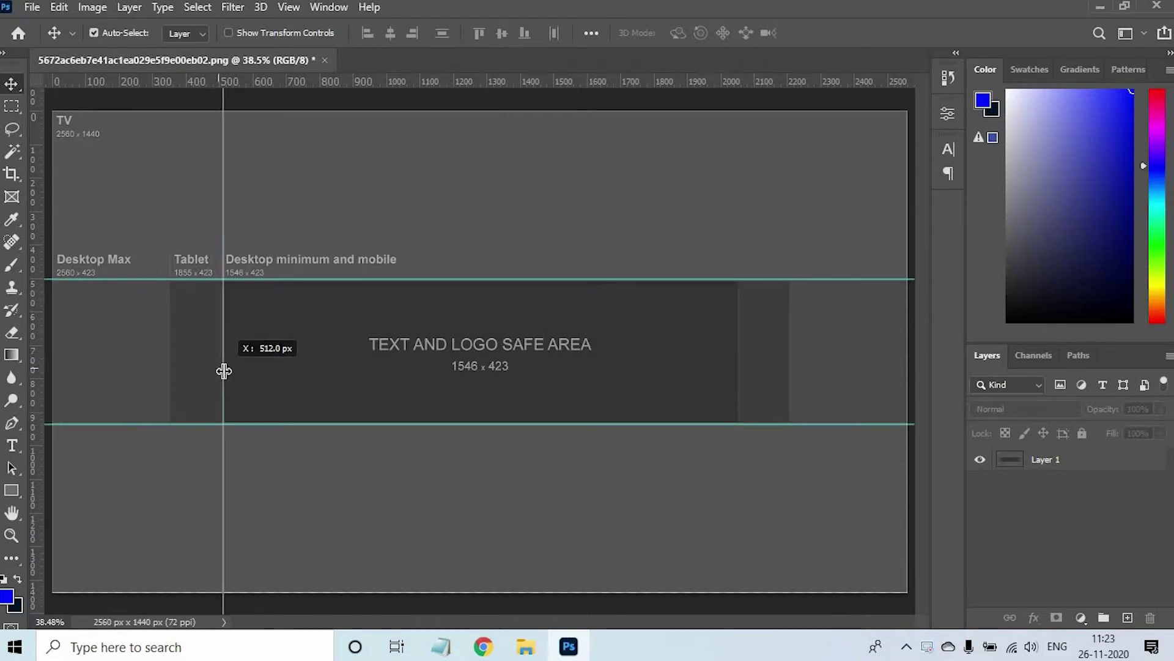
pyautogui.moveTo(112, 359); pyautogui.dragTo(172, 367)
pyautogui.moveTo(33, 354); pyautogui.dragTo(739, 422)
pyautogui.moveTo(33, 435); pyautogui.dragTo(789, 438)
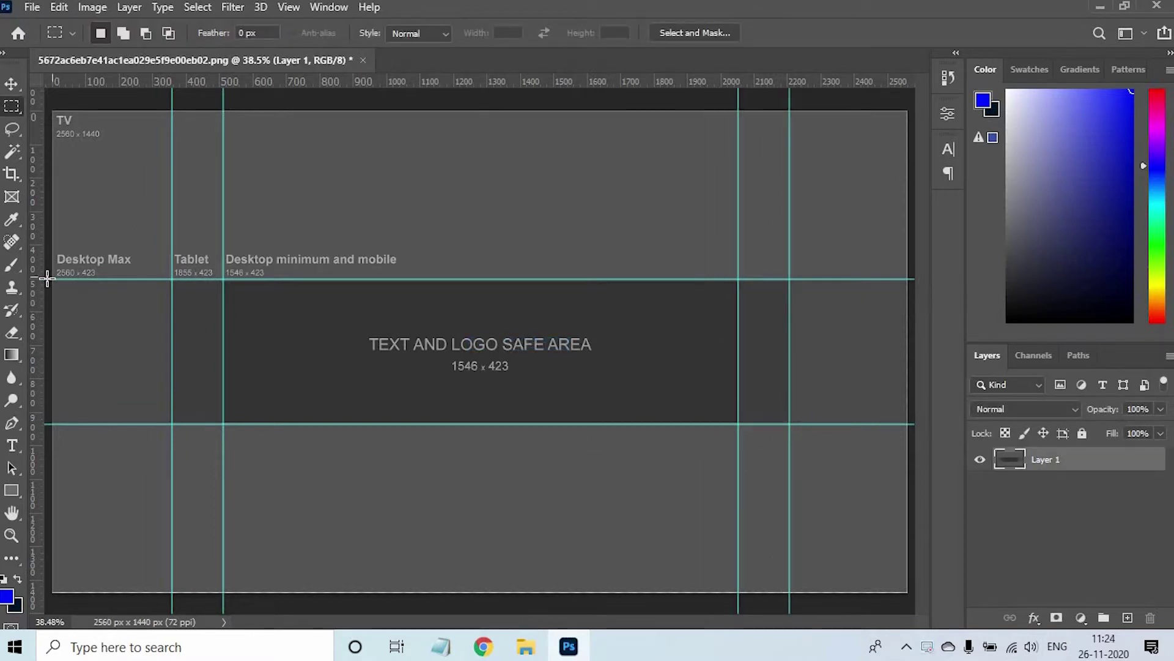
# Select the full-width band between the horizontal guides, fill it with white on a new layer and deselect.
pyautogui.moveTo(47, 279); pyautogui.dragTo(924, 425)
pyautogui.click(1127, 617)
pyautogui.click(11, 608)
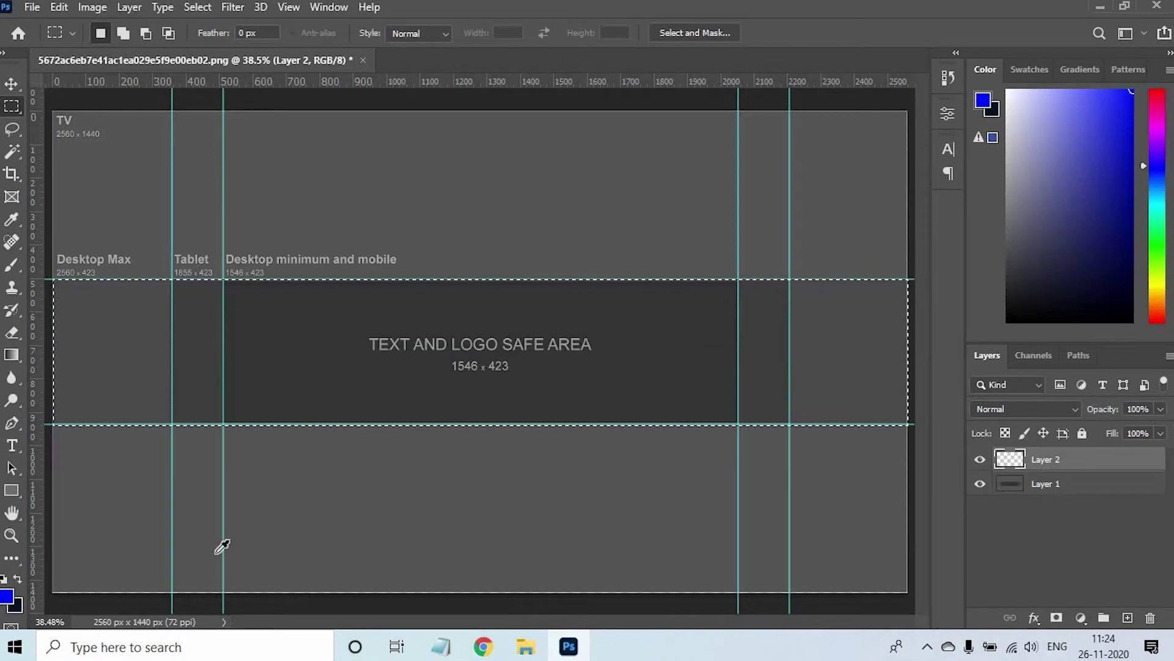
pyautogui.click(511, 329)
pyautogui.click(905, 320)
pyautogui.hotkey('ctrl', 'BackSpace')
pyautogui.hotkey('ctrl', 'd')
pyautogui.rightClick(498, 320)
pyautogui.click(524, 329)
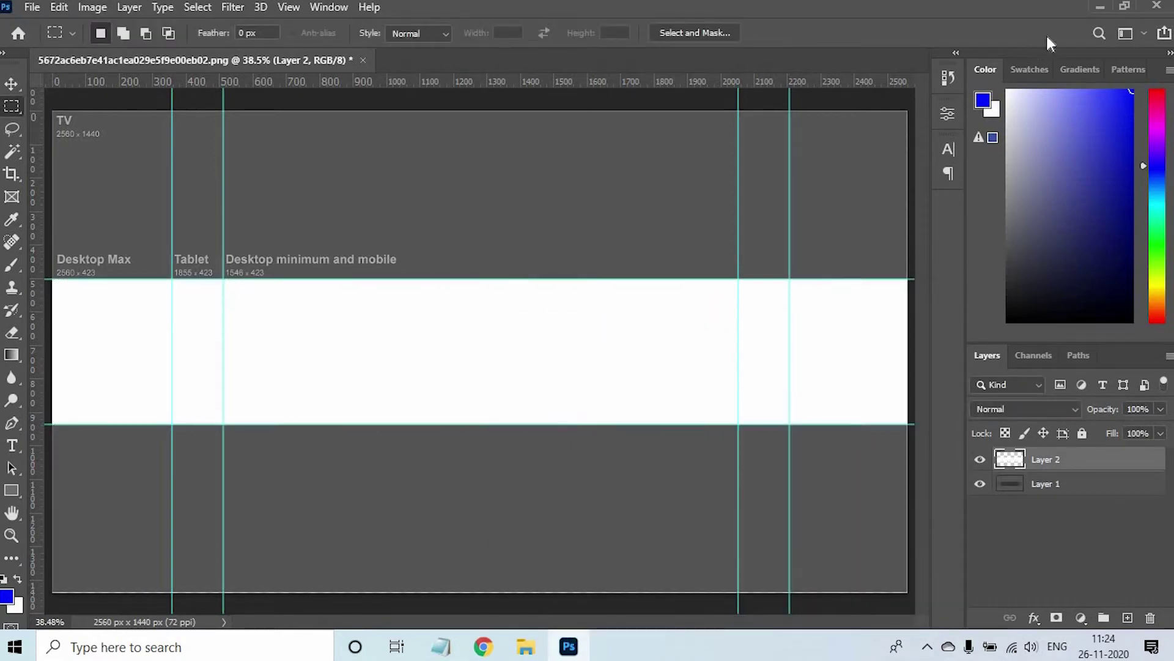
# Place the yellow abstract halftone image from the desktop, scale it to 482.71% and position it over the white band.
pyautogui.click(1099, 9)
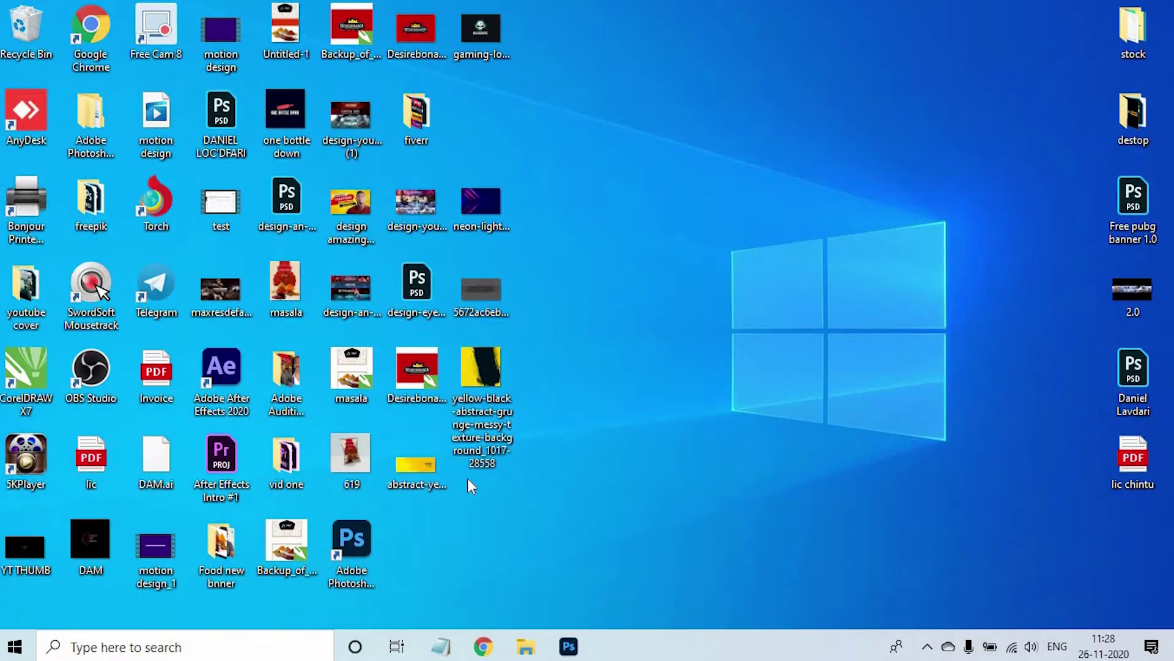
pyautogui.moveTo(416, 466); pyautogui.dragTo(954, 221)
pyautogui.scroll(-1, 653, 316)
pyautogui.moveTo(647, 391); pyautogui.dragTo(653, 463)
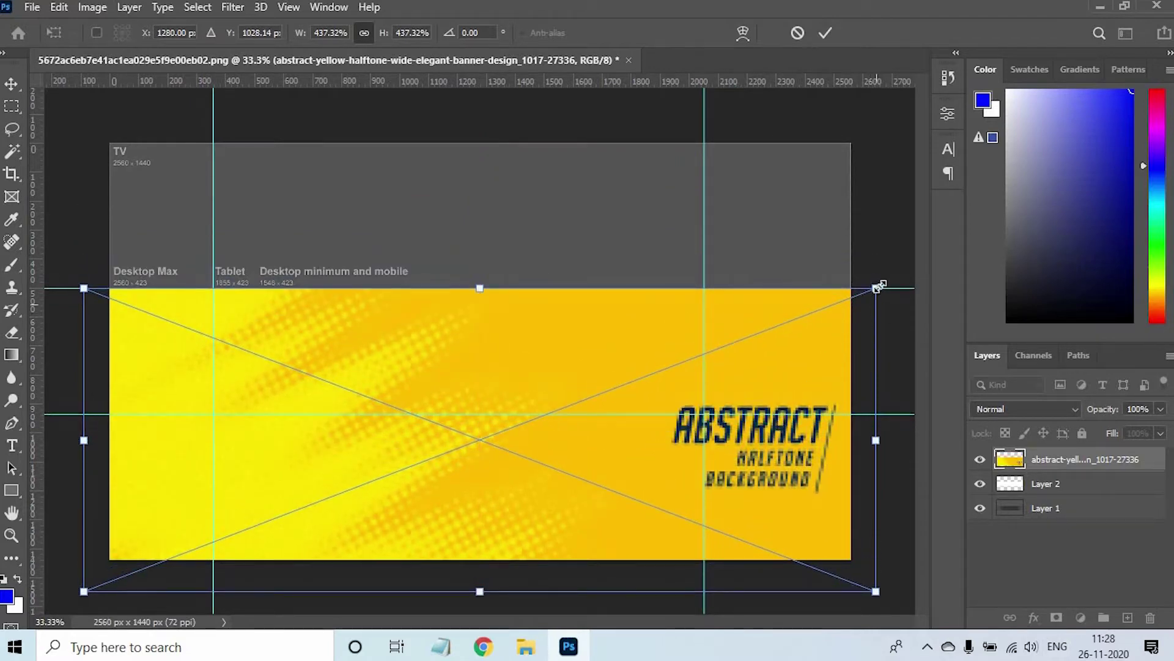
pyautogui.moveTo(879, 285); pyautogui.dragTo(918, 269)
pyautogui.moveTo(710, 340); pyautogui.dragTo(708, 364)
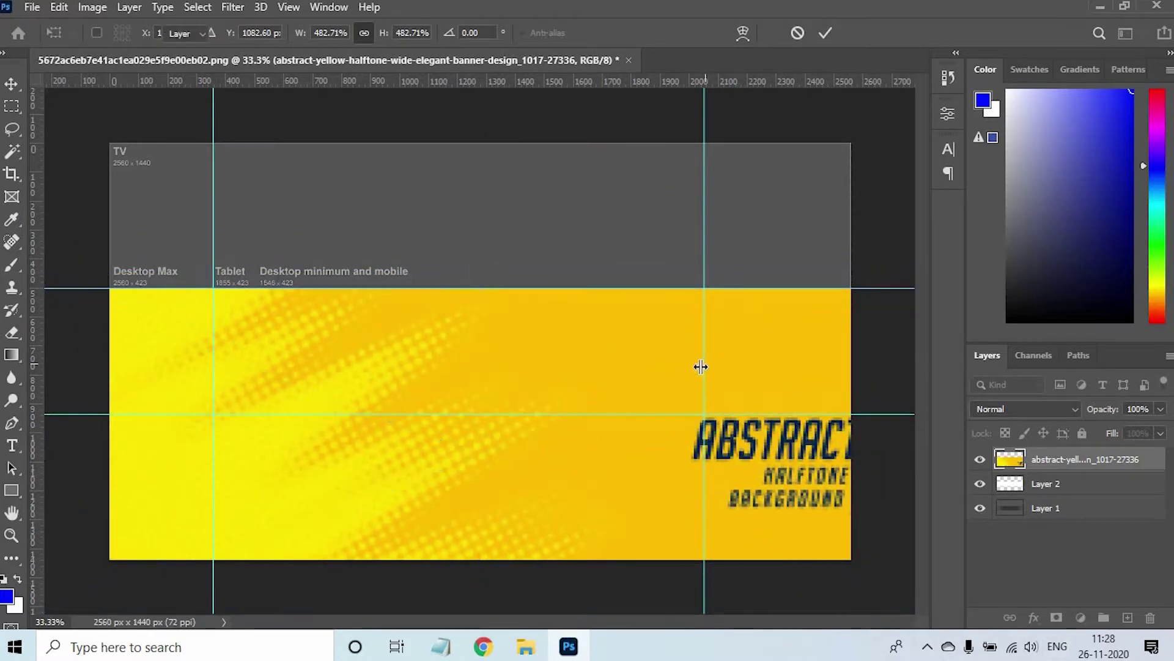
pyautogui.press('Return')
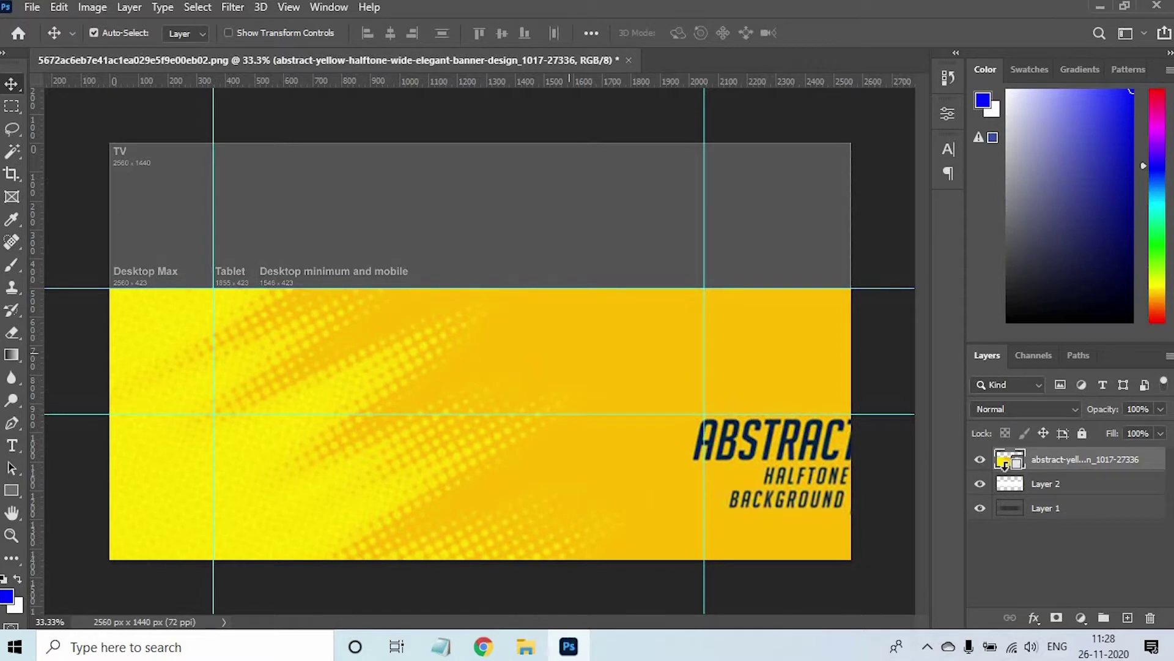
# Clip the yellow halftone image to the white band on Layer 2.
pyautogui.keyDown('alt'); pyautogui.click(1005, 470); pyautogui.keyUp('alt')
pyautogui.scroll(1, 530, 385)
pyautogui.hotkey('ctrl', '0')
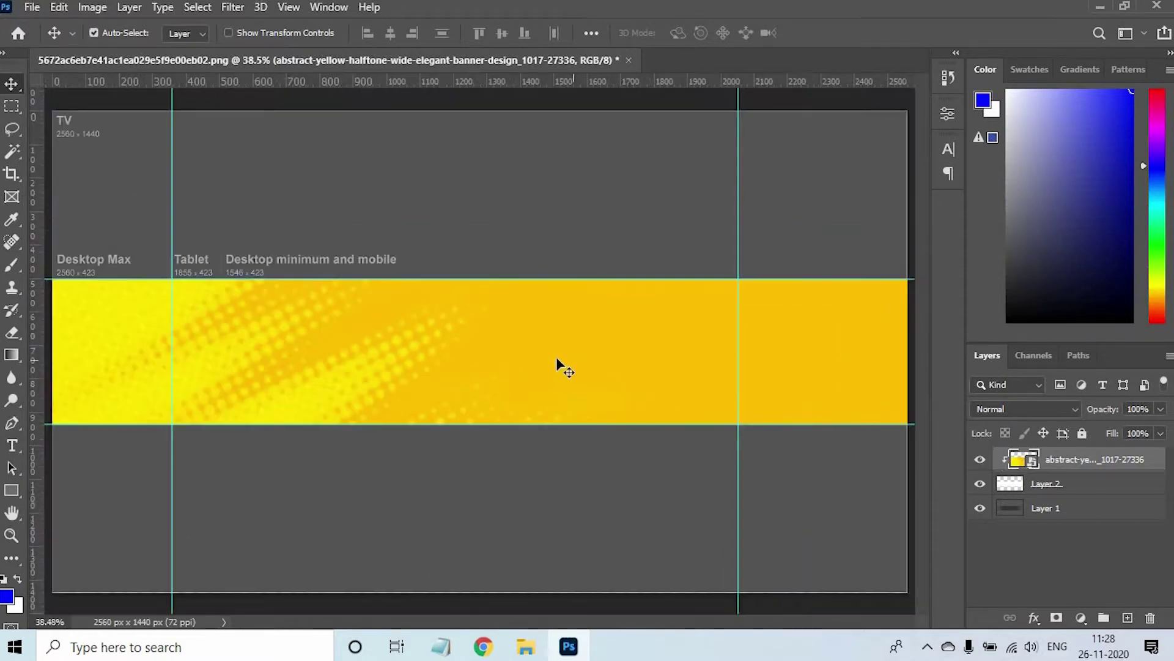
# Apply a Gaussian Blur with a 5.2-pixel radius to the yellow halftone image.
pyautogui.click(197, 7)
pyautogui.moveTo(288, 231)
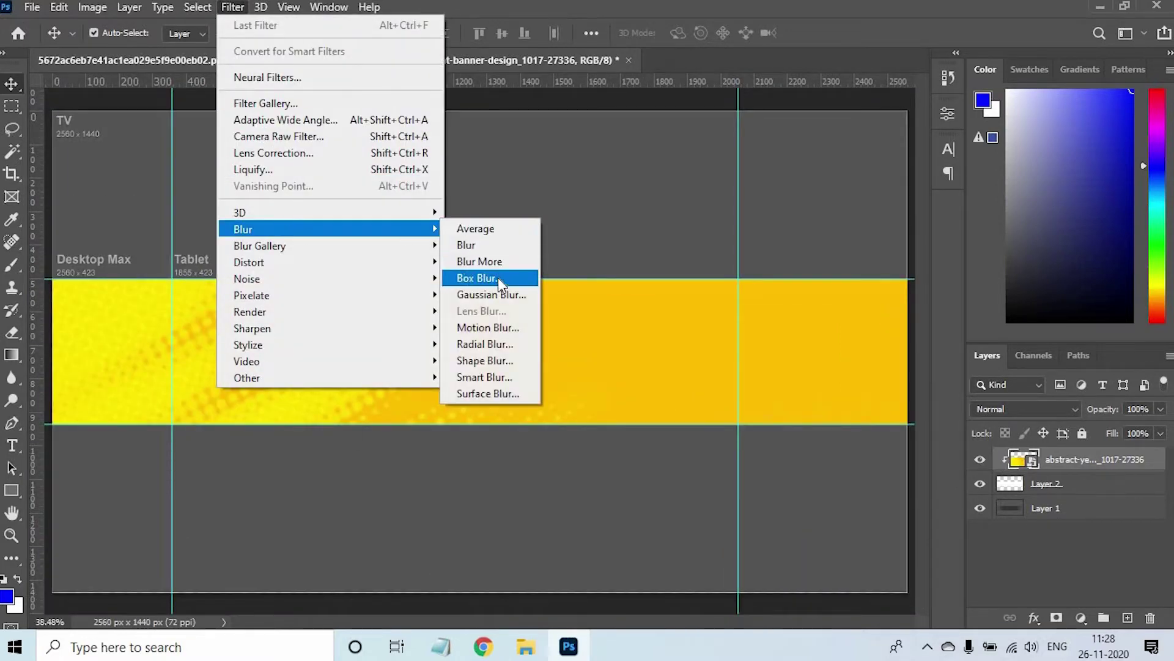
pyautogui.click(493, 292)
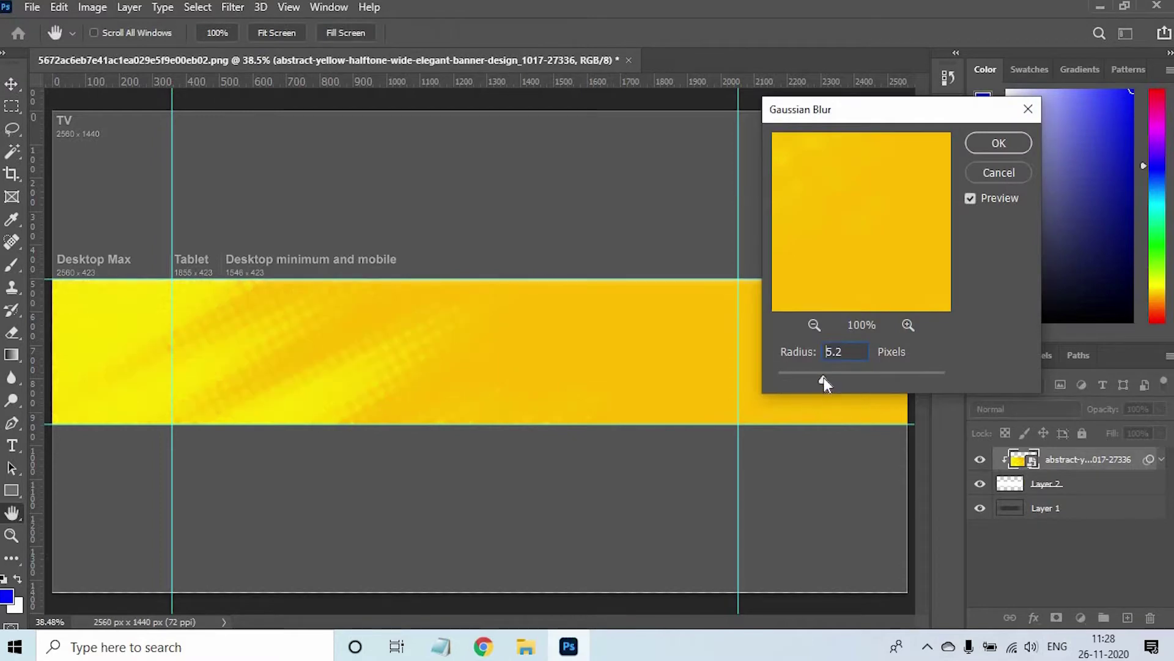
pyautogui.click(996, 146)
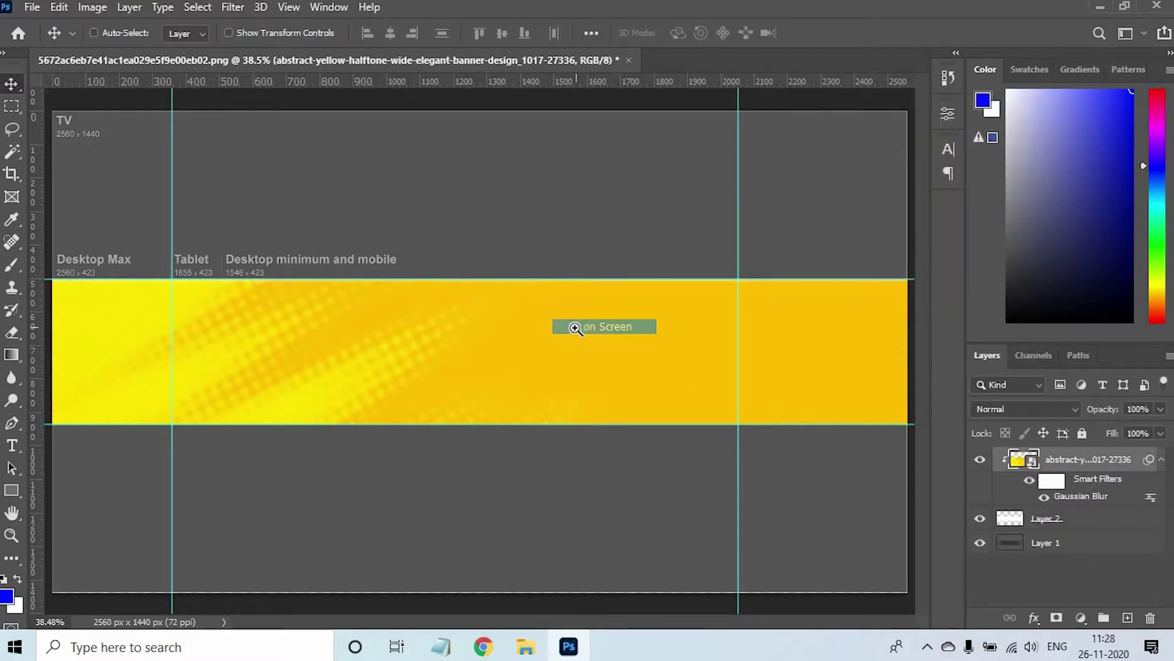
# Copy the Forbes Modern Warfare soldiers picture from the Chrome image results and paste it over the banner's left end in Photoshop.
pyautogui.hotkey('ctrl', '-')
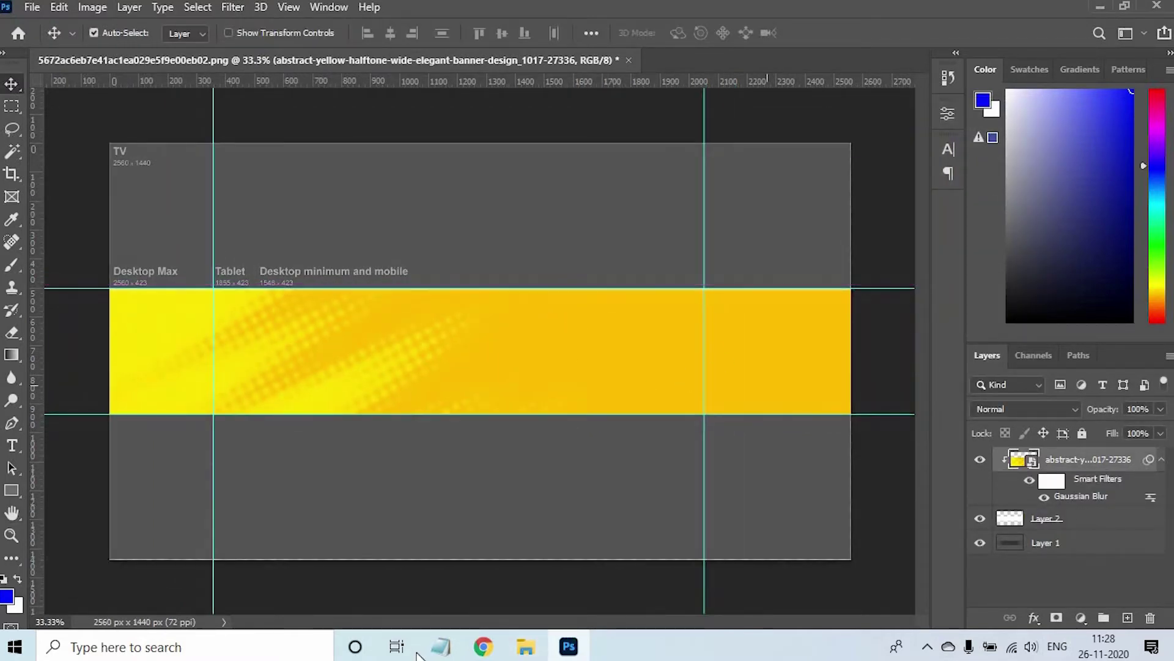
pyautogui.click(482, 647)
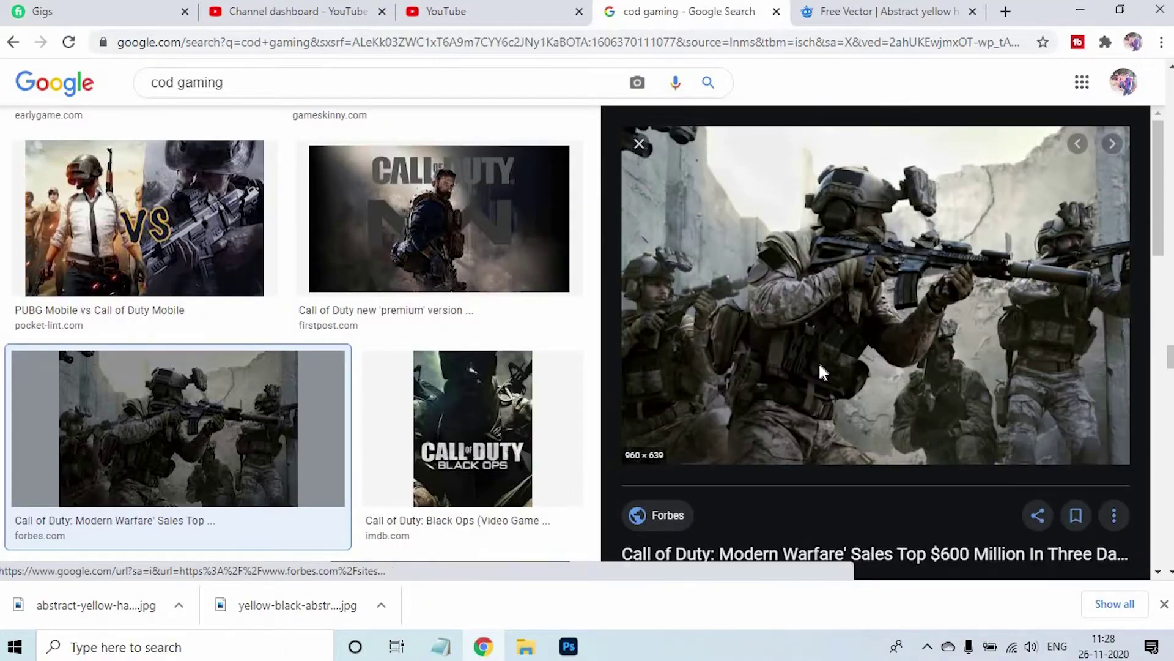
pyautogui.rightClick(819, 362)
pyautogui.click(869, 544)
pyautogui.hotkey('alt', 'Tab')
pyautogui.click(423, 362)
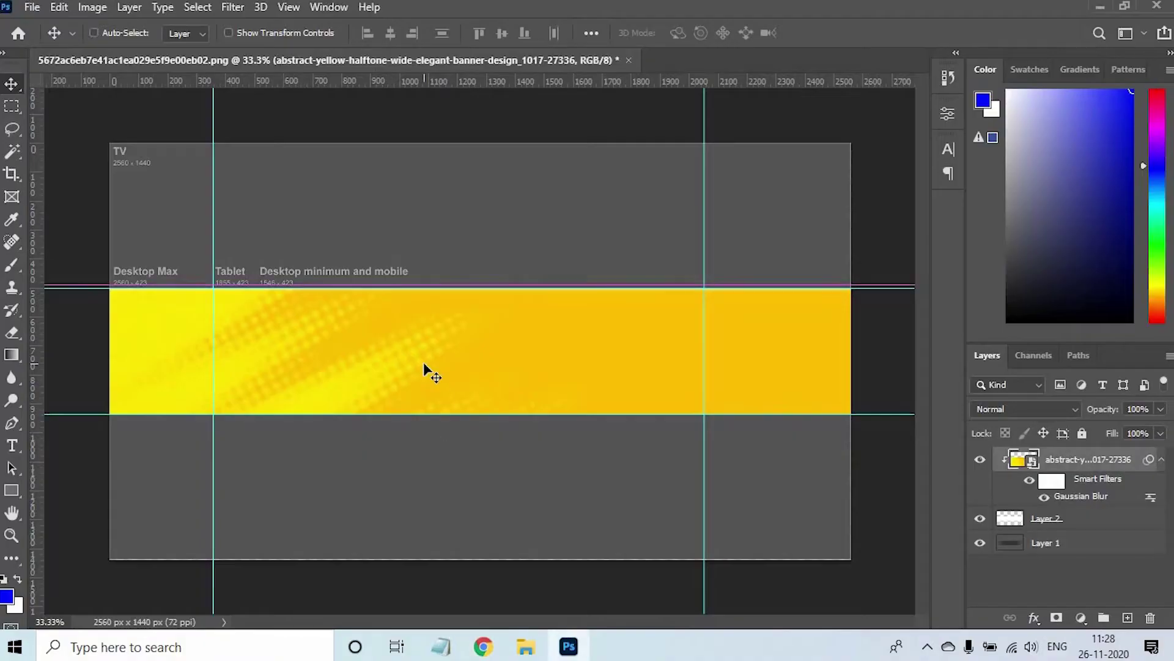
pyautogui.hotkey('ctrl', 'v')
pyautogui.moveTo(359, 353); pyautogui.dragTo(240, 358)
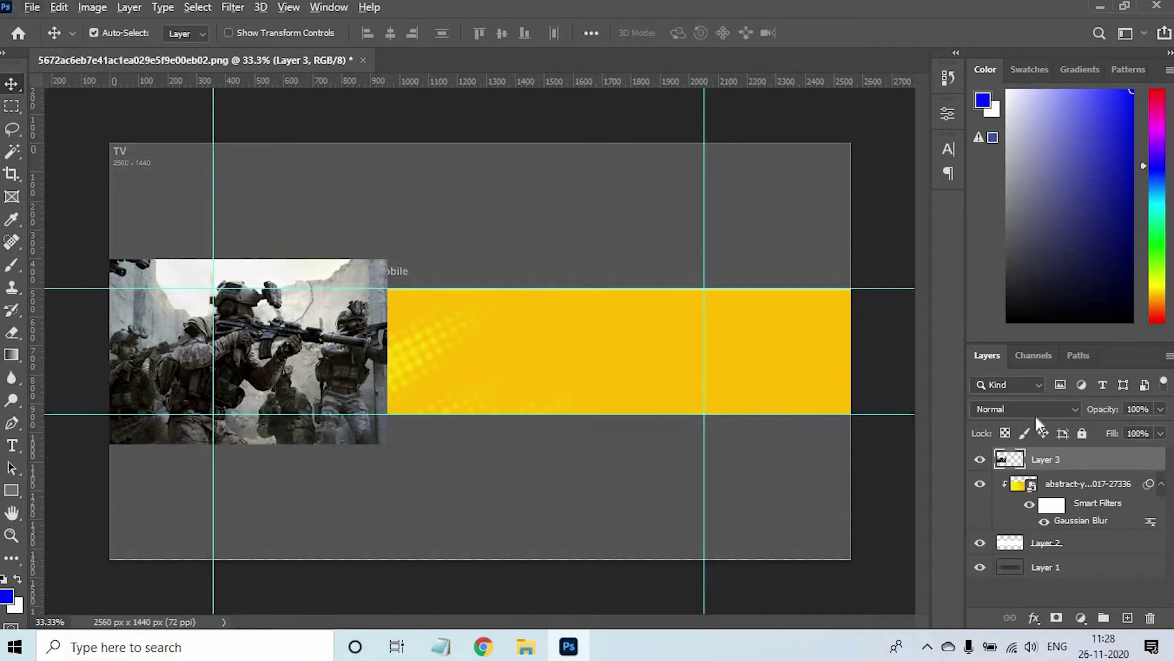
# Blend the soldiers picture in Soft Light and flip it horizontally at the banner's right end.
pyautogui.click(1036, 415)
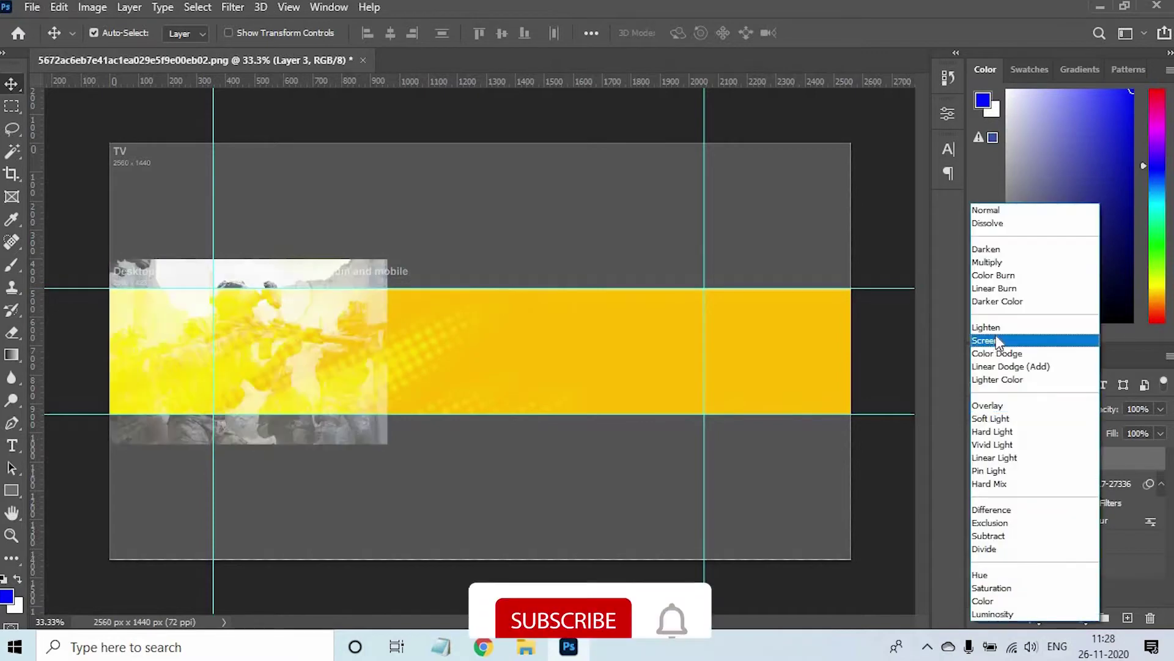
pyautogui.click(991, 418)
pyautogui.moveTo(207, 307); pyautogui.dragTo(670, 336)
pyautogui.hotkey('ctrl', 't')
pyautogui.rightClick(667, 337)
pyautogui.click(711, 313)
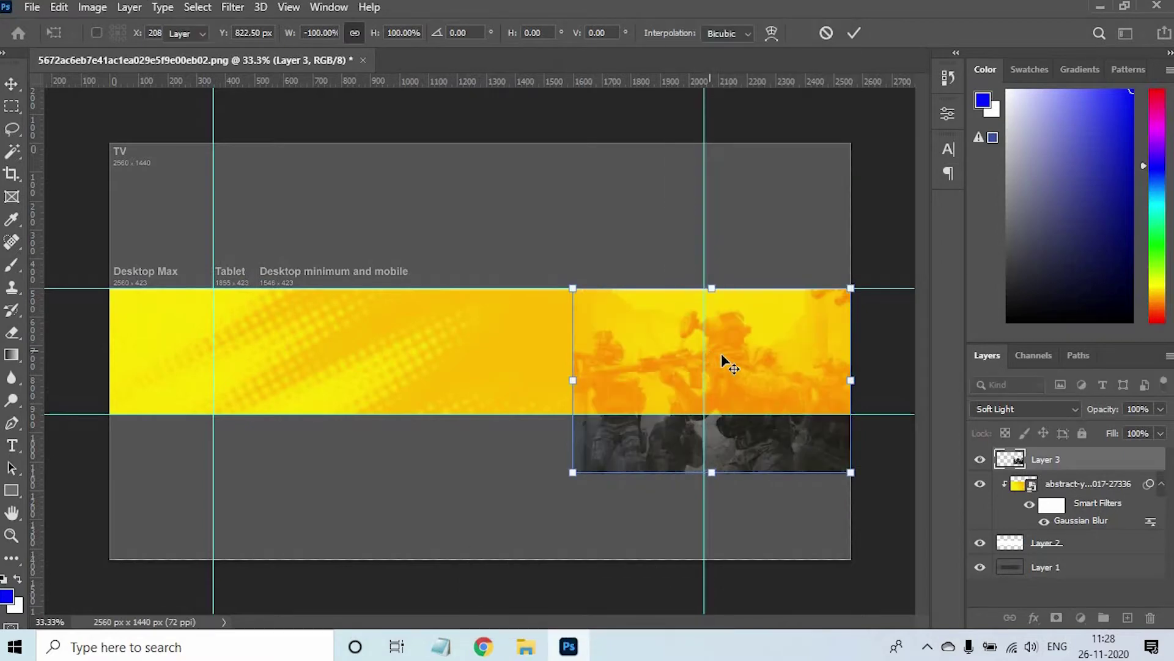
pyautogui.press('Return')
# Resize and reposition the soldiers picture at the banner's right end and clip it to the band.
pyautogui.hotkey('ctrl', 't')
pyautogui.moveTo(574, 473); pyautogui.dragTo(604, 451)
pyautogui.moveTo(767, 359); pyautogui.dragTo(810, 387)
pyautogui.press('Return')
pyautogui.scroll(3, 766, 350)
pyautogui.keyDown('alt'); pyautogui.click(1015, 471); pyautogui.keyUp('alt')
pyautogui.rightClick(752, 337)
pyautogui.click(775, 348)
# Copy the Daily Express Call of Duty squad picture from the Chrome image results and paste it into the Photoshop banner.
pyautogui.click(483, 647)
pyautogui.scroll(-10, 342, 330)
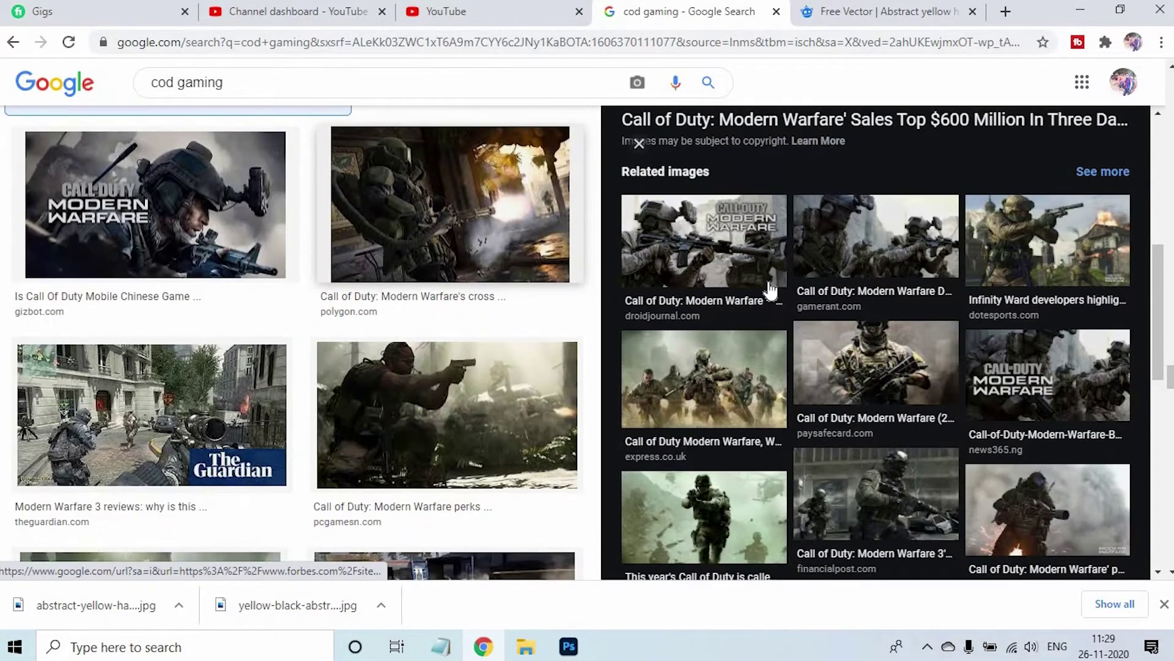
pyautogui.click(734, 380)
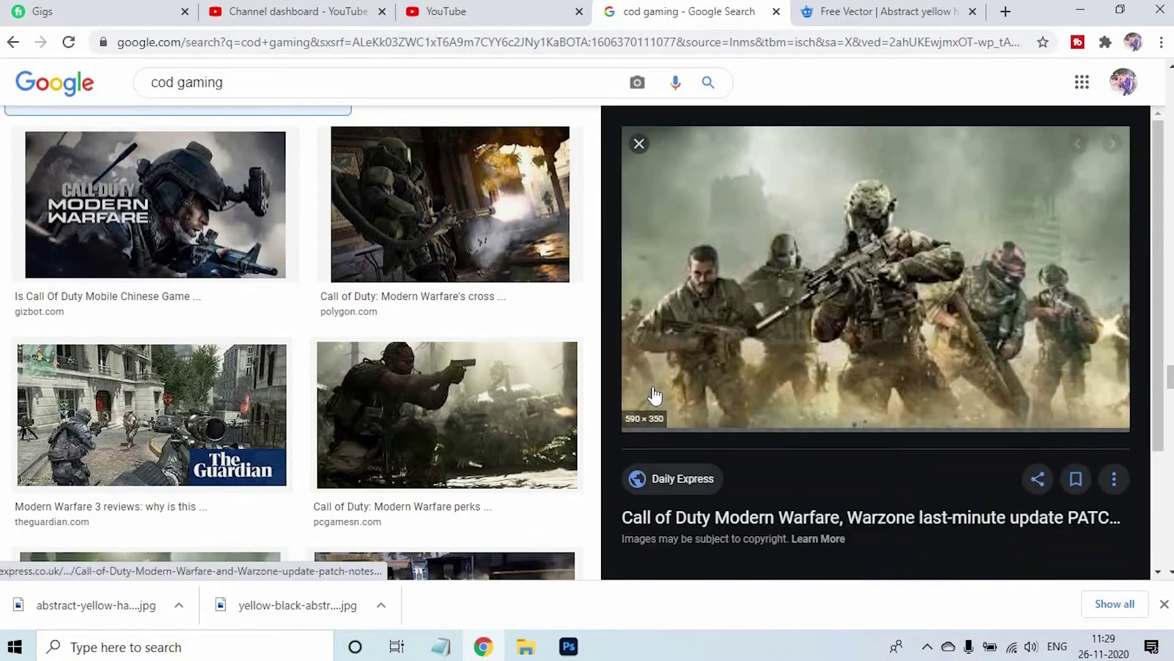
pyautogui.rightClick(853, 253)
pyautogui.click(901, 432)
pyautogui.hotkey('alt', 'Tab')
pyautogui.hotkey('ctrl', 'v')
# Enlarge the squad picture over the middle of the banner and blend it into the band as a clipped Soft Light layer.
pyautogui.hotkey('ctrl', 't')
pyautogui.moveTo(579, 293); pyautogui.dragTo(633, 264)
pyautogui.moveTo(573, 353); pyautogui.dragTo(600, 336)
pyautogui.press('Return')
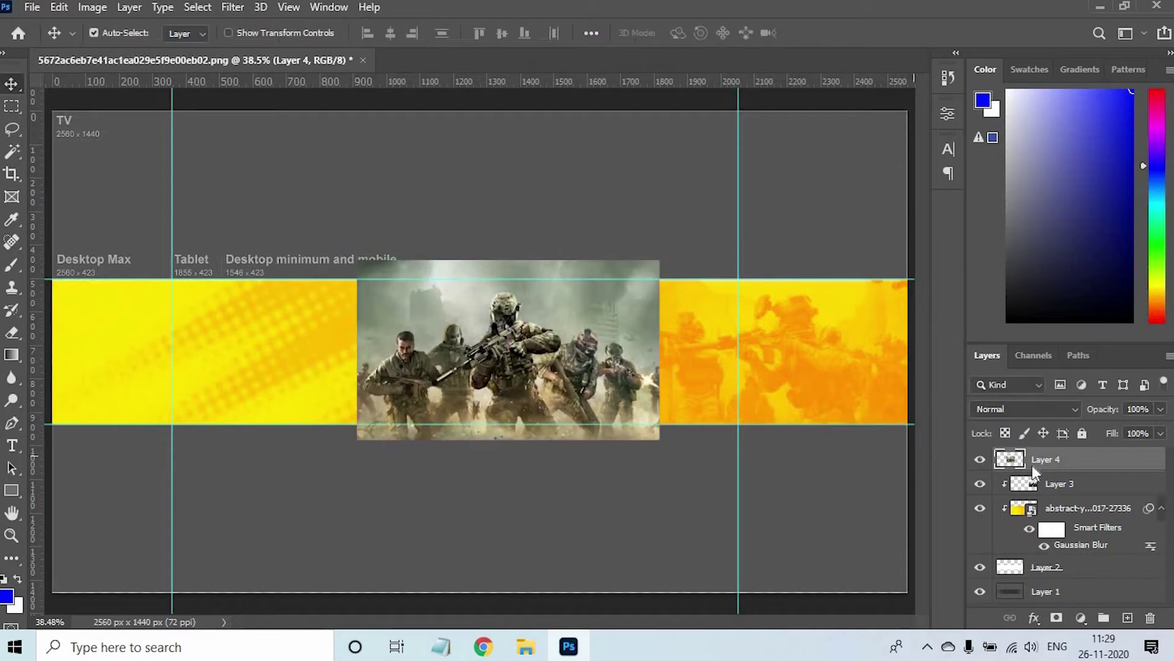
pyautogui.click(1027, 408)
pyautogui.click(1015, 417)
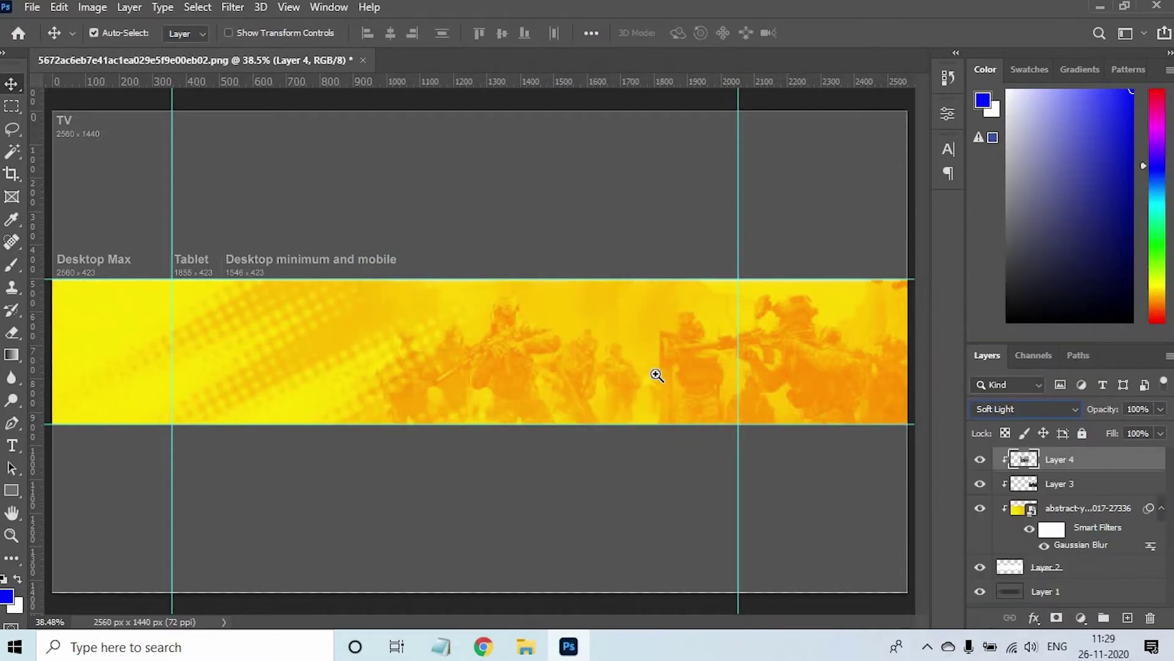
# Add a layer mask to Layer 4 and paint out the squad picture's right edge with a soft black brush.
pyautogui.scroll(5, 624, 336)
pyautogui.press('b')
pyautogui.click(1056, 617)
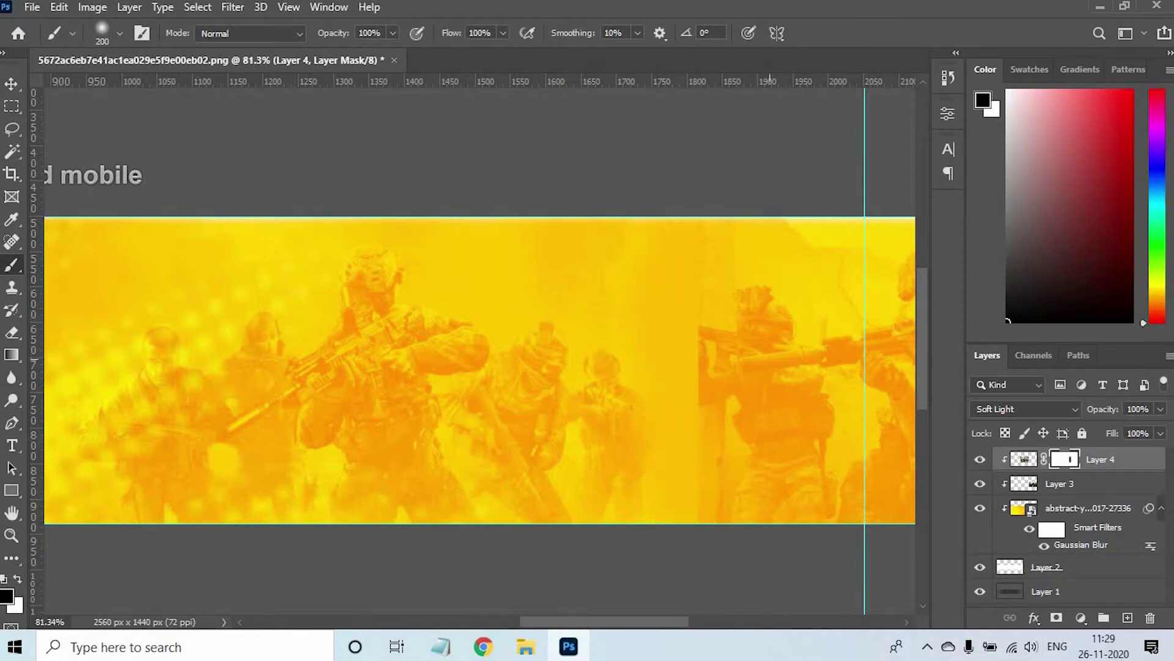
# Add a layer mask to Layer 3 and brush black over the soldiers picture's left edge to soften the seam.
pyautogui.click(1027, 483)
pyautogui.click(1057, 617)
pyautogui.hotkey('ctrl', 'z')
pyautogui.moveTo(713, 257); pyautogui.dragTo(703, 544)
pyautogui.hotkey('ctrl', 'z')
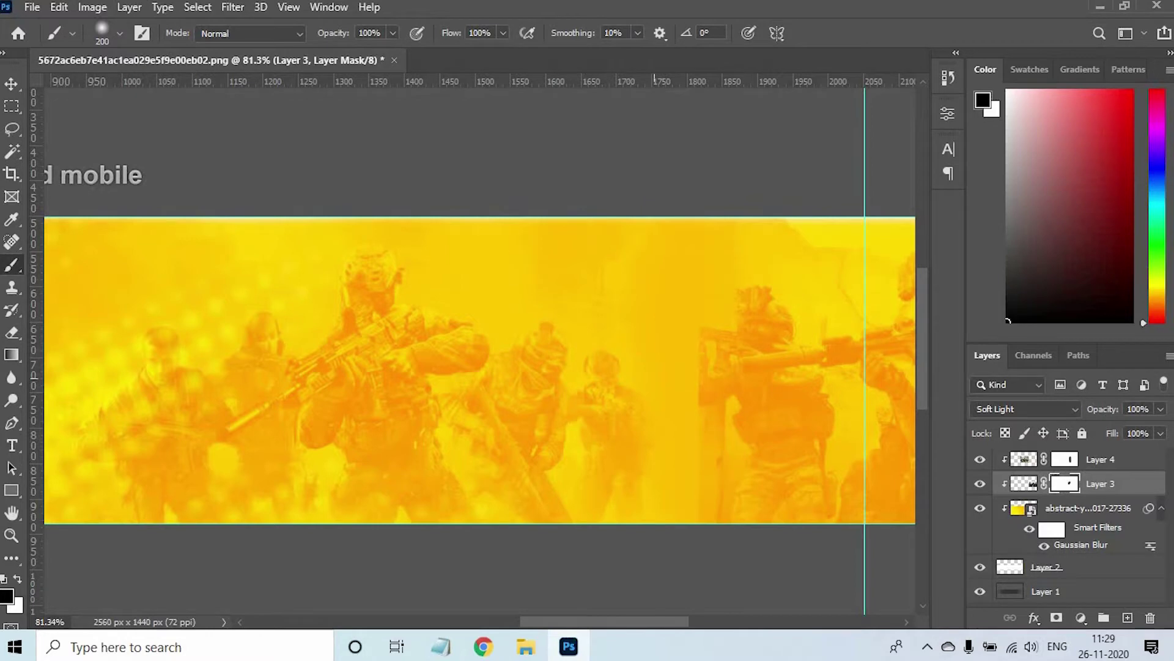
# Move the squad picture on Layer 4 slightly to the right, closer to the other soldiers.
pyautogui.click(12, 83)
pyautogui.moveTo(422, 358); pyautogui.dragTo(614, 406)
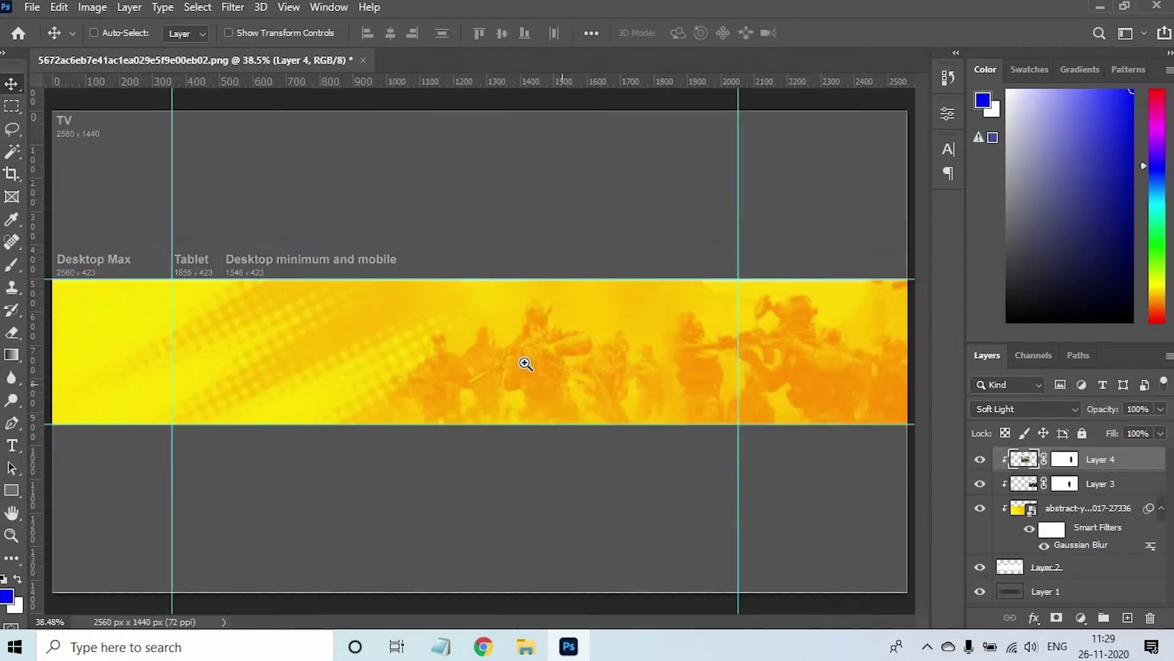
pyautogui.hotkey('ctrl', '-')
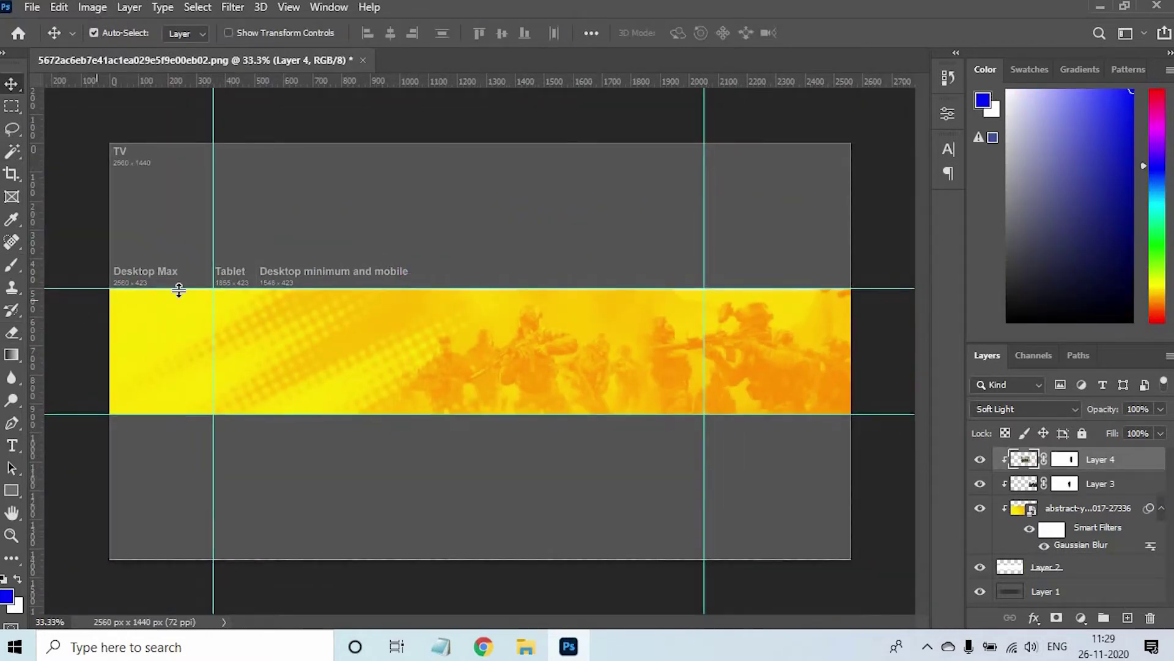
pyautogui.hotkey('ctrl', '0')
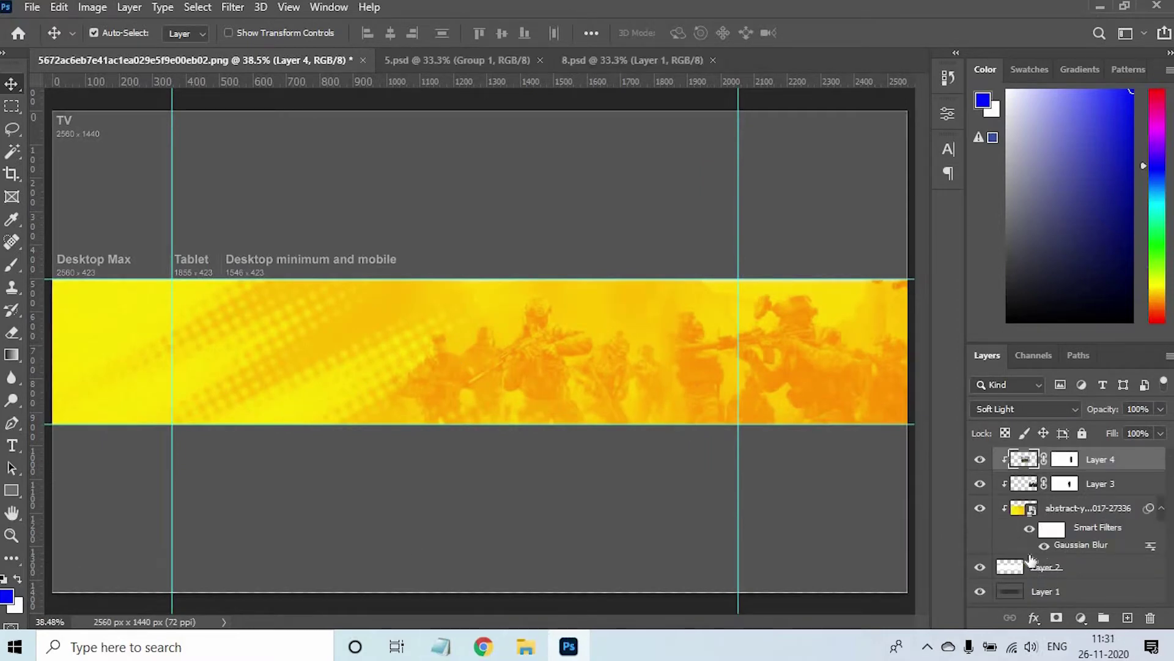
# Load the band's outline from Layer 2 as a selection and add a new layer above Layer 4.
pyautogui.click(1032, 563)
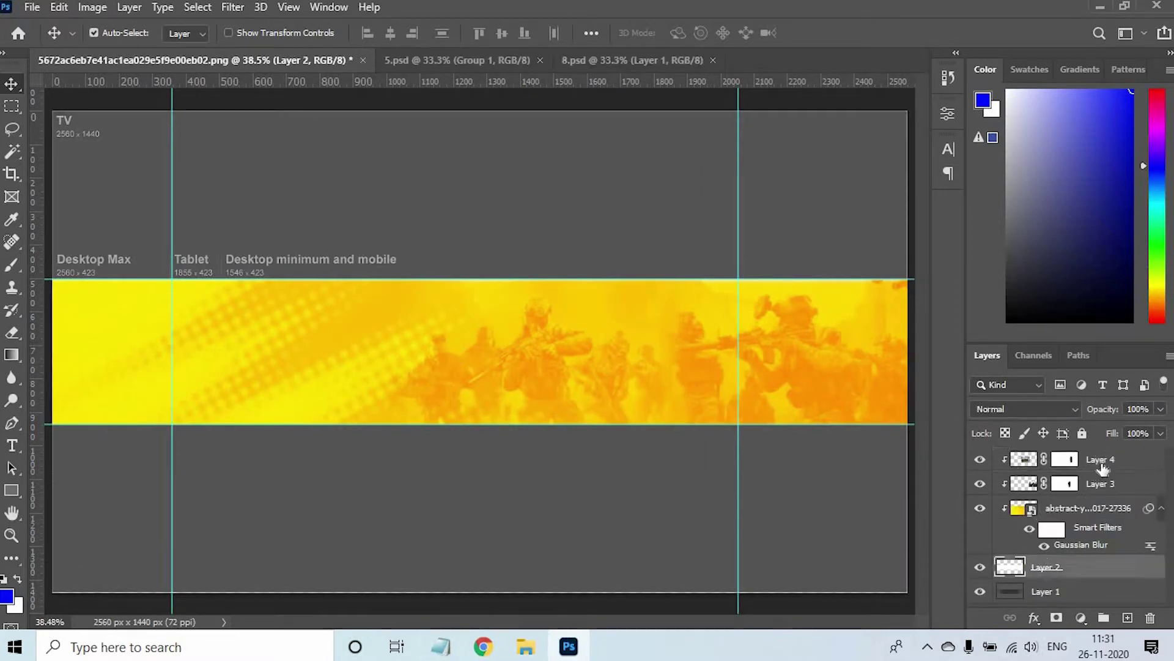
pyautogui.click(1088, 466)
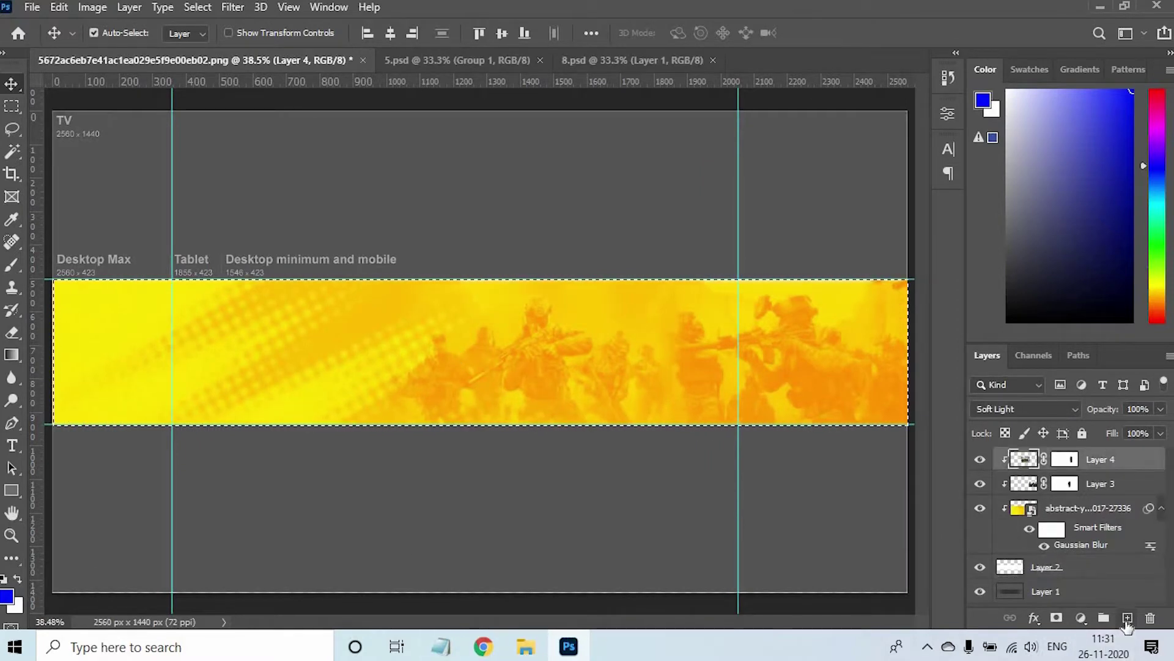
pyautogui.click(1127, 617)
pyautogui.hotkey('ctrl', 'BackSpace')
# Set the background colour to an orange sampled from the banner's halftone area.
pyautogui.click(19, 608)
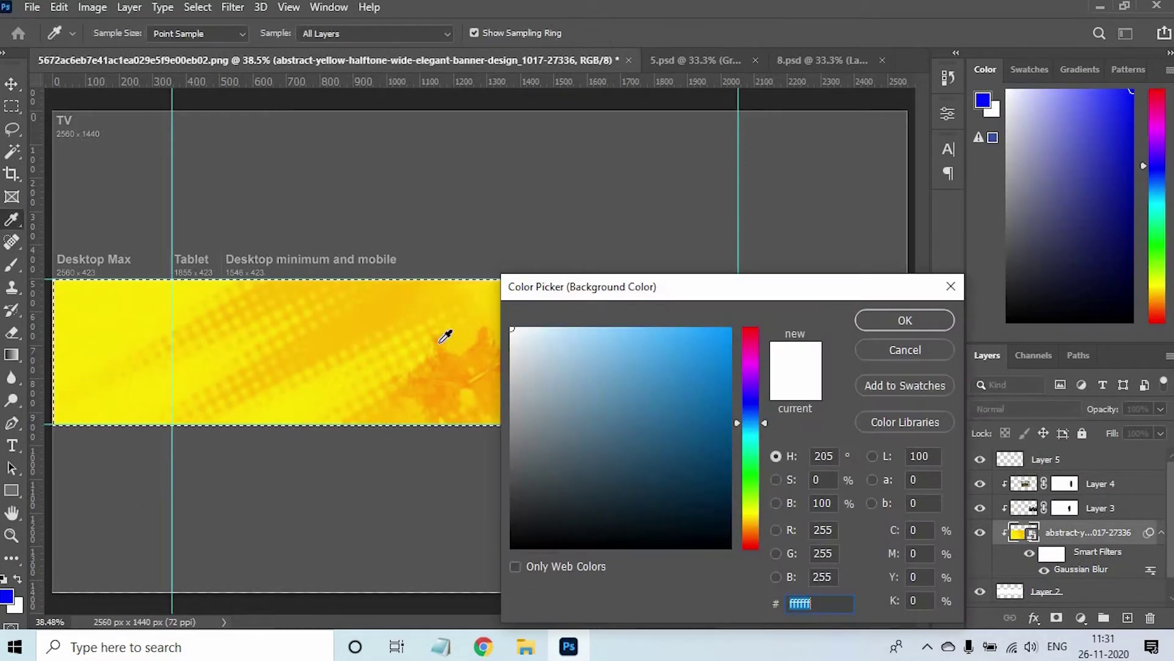
pyautogui.click(441, 340)
pyautogui.click(890, 329)
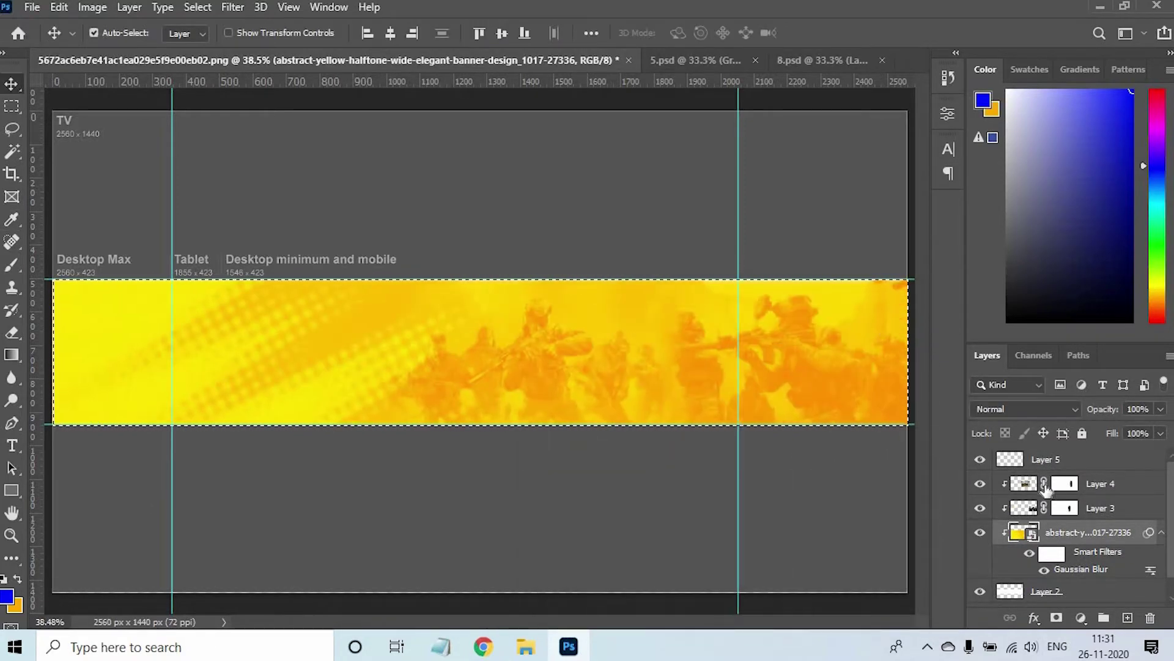
# Replace the empty Layer 5 with a new layer, fill the band selection with the orange and deselect.
pyautogui.moveTo(1024, 463); pyautogui.dragTo(1150, 618)
pyautogui.click(1127, 618)
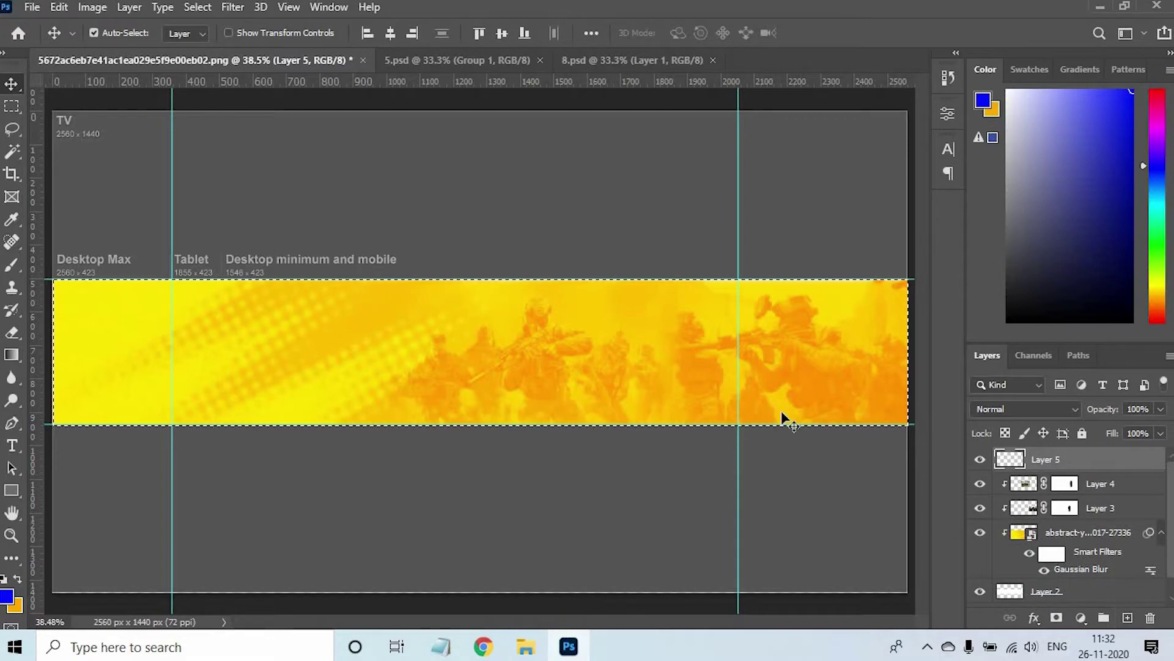
pyautogui.hotkey('ctrl', 'BackSpace')
pyautogui.hotkey('ctrl', 'd')
# Set the orange layer's blend mode to Soft Light and its opacity to 51%.
pyautogui.click(994, 408)
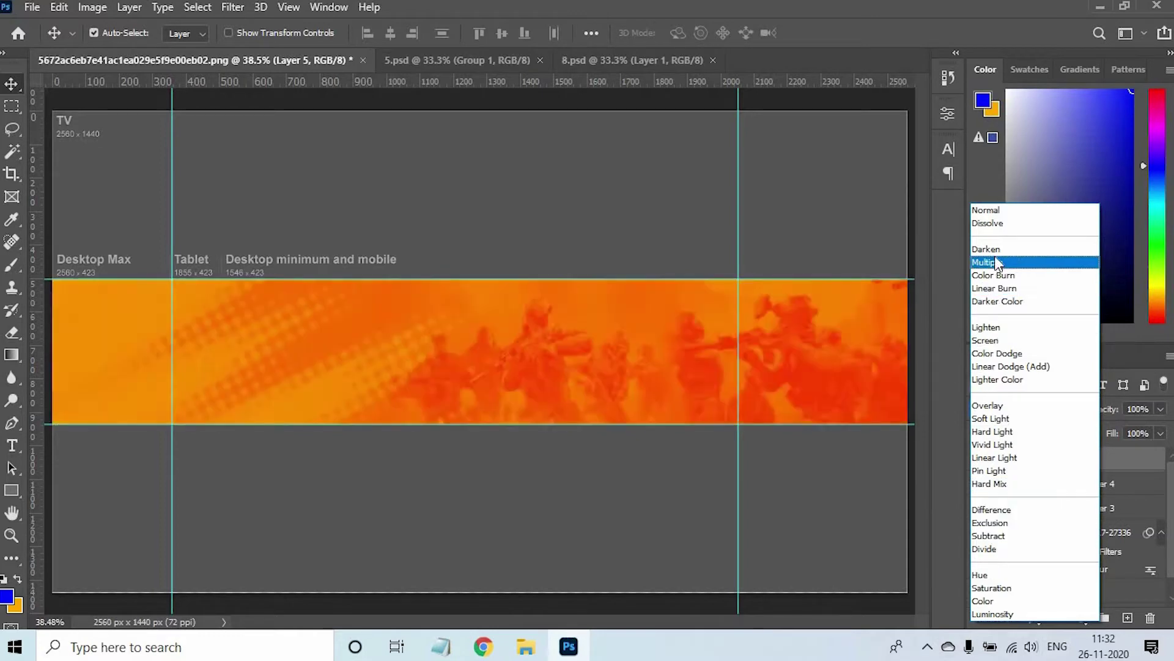
pyautogui.click(991, 418)
pyautogui.keyDown('ctrl'); pyautogui.click(611, 365); pyautogui.keyUp('ctrl')
pyautogui.rightClick(604, 359)
pyautogui.click(649, 368)
# Add a Levels adjustment clipped to Layer 5 with black input 15 and midtones about 0.81.
pyautogui.click(1080, 618)
pyautogui.click(991, 415)
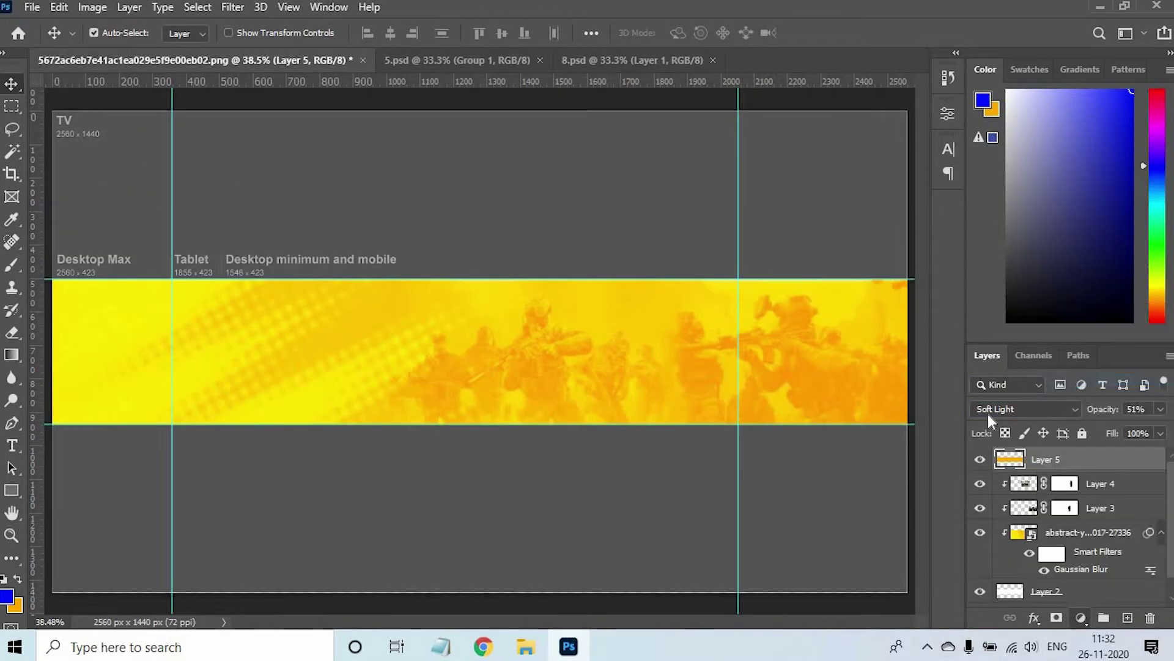
pyautogui.moveTo(719, 289); pyautogui.dragTo(730, 290)
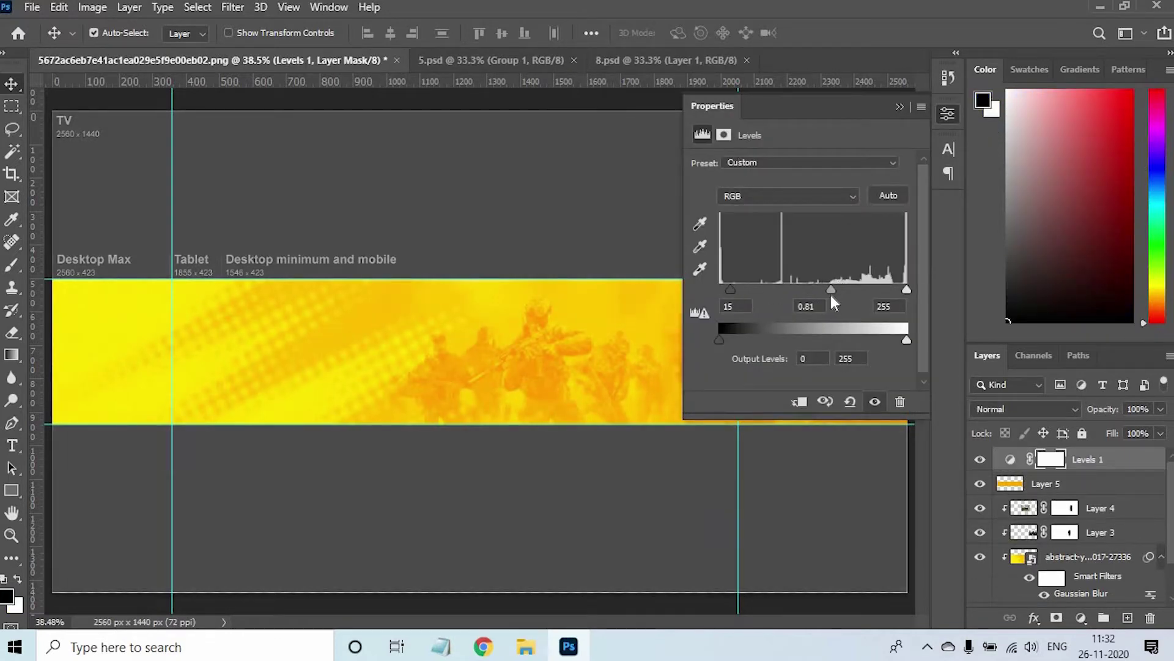
pyautogui.moveTo(830, 294); pyautogui.dragTo(834, 294)
pyautogui.click(899, 106)
pyautogui.keyDown('alt'); pyautogui.click(1009, 470); pyautogui.keyUp('alt')
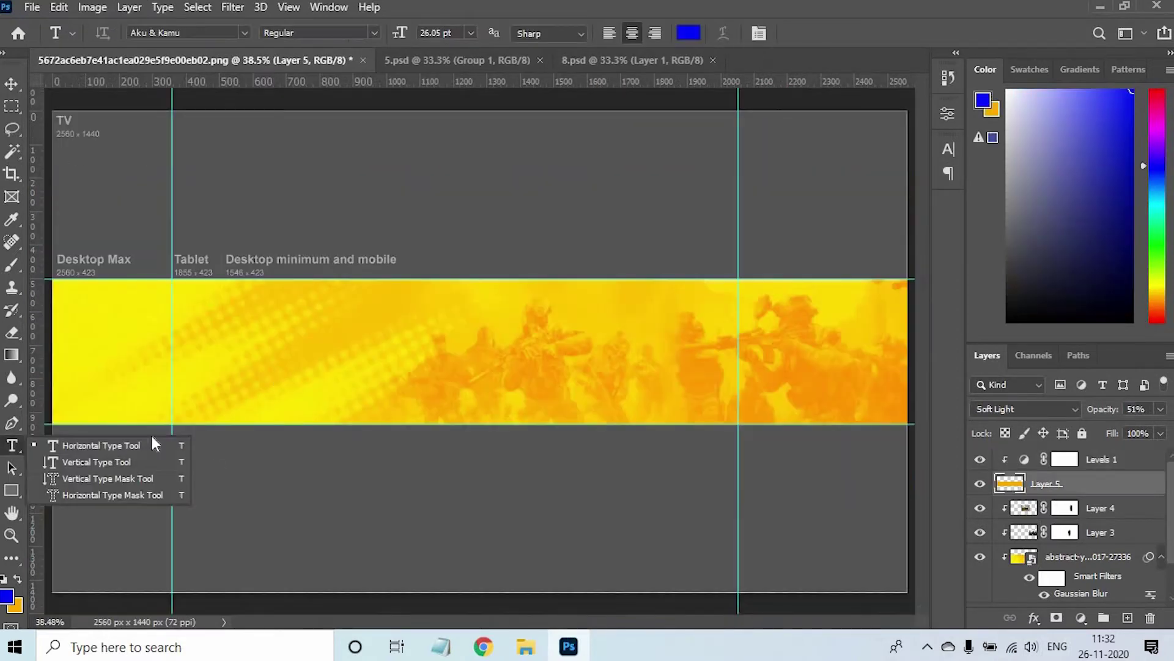
# Add the horizontal text CRAZY GAMING on the banner band and move its layer above Levels 1.
pyautogui.click(91, 442)
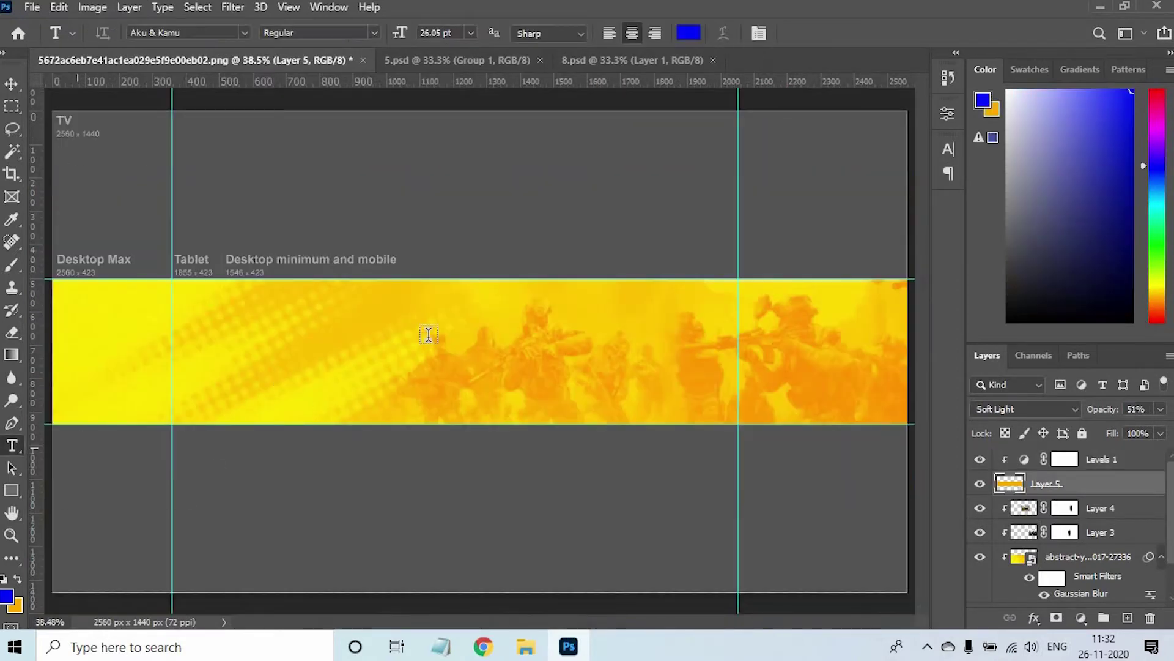
pyautogui.click(396, 356)
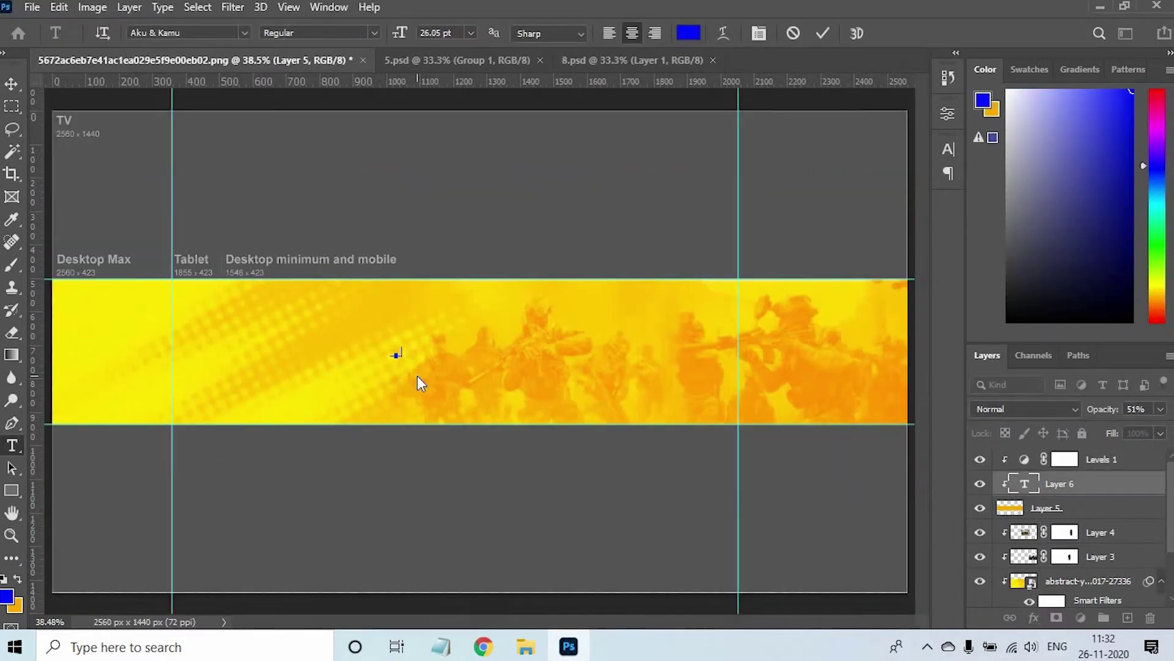
pyautogui.write('CRAZY GAMING')
pyautogui.click(11, 84)
pyautogui.click(949, 149)
pyautogui.moveTo(1088, 491); pyautogui.dragTo(1092, 452)
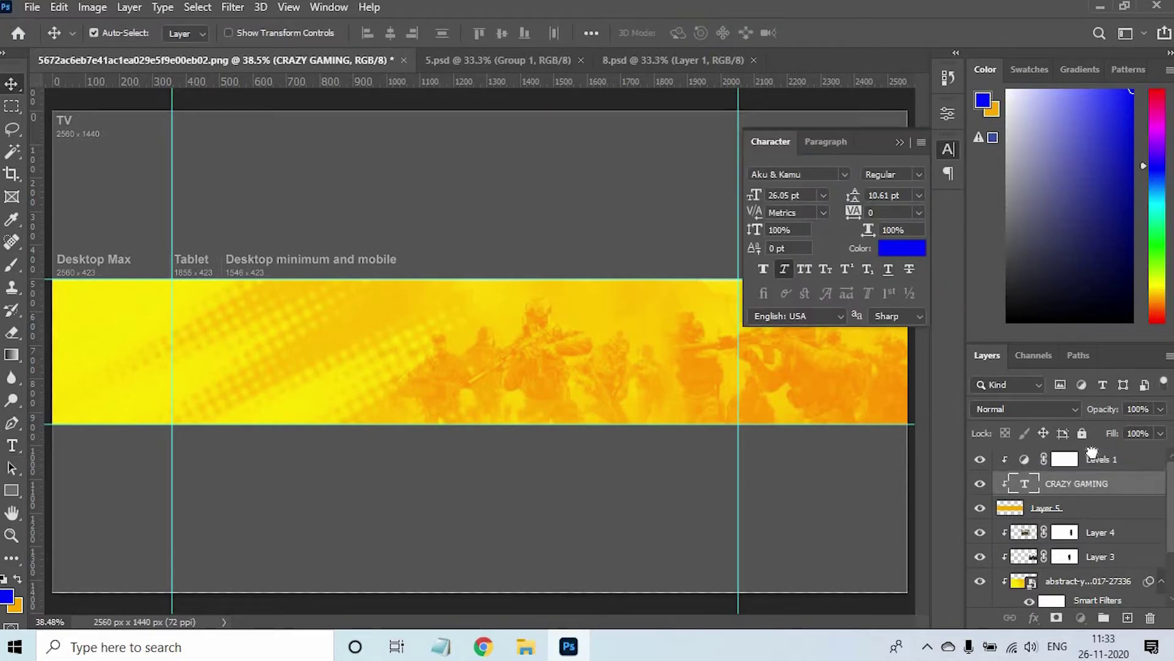
pyautogui.moveTo(1116, 496); pyautogui.dragTo(1092, 471)
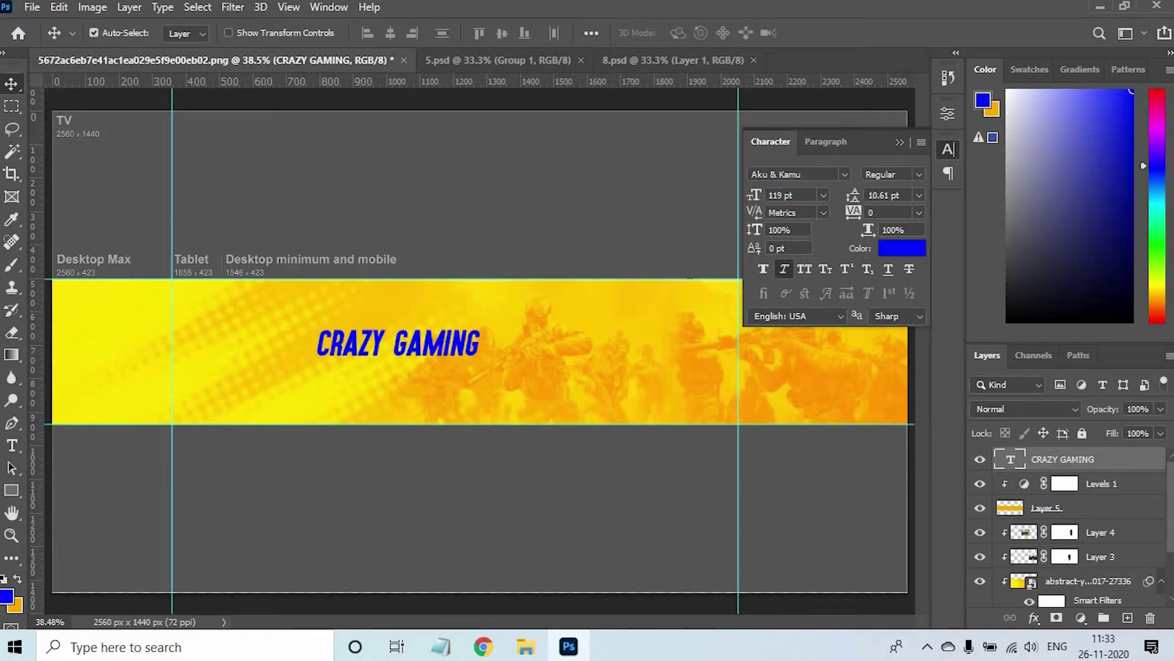
# Set the CRAZY GAMING text size to 150 pt and move it to the middle of the band.
pyautogui.press('Return')
pyautogui.write('150')
pyautogui.press('Return')
pyautogui.moveTo(523, 350); pyautogui.dragTo(624, 365)
# Change the CRAZY GAMING text colour to dark navy #00043e.
pyautogui.click(905, 250)
pyautogui.moveTo(729, 451); pyautogui.dragTo(729, 490)
pyautogui.click(905, 319)
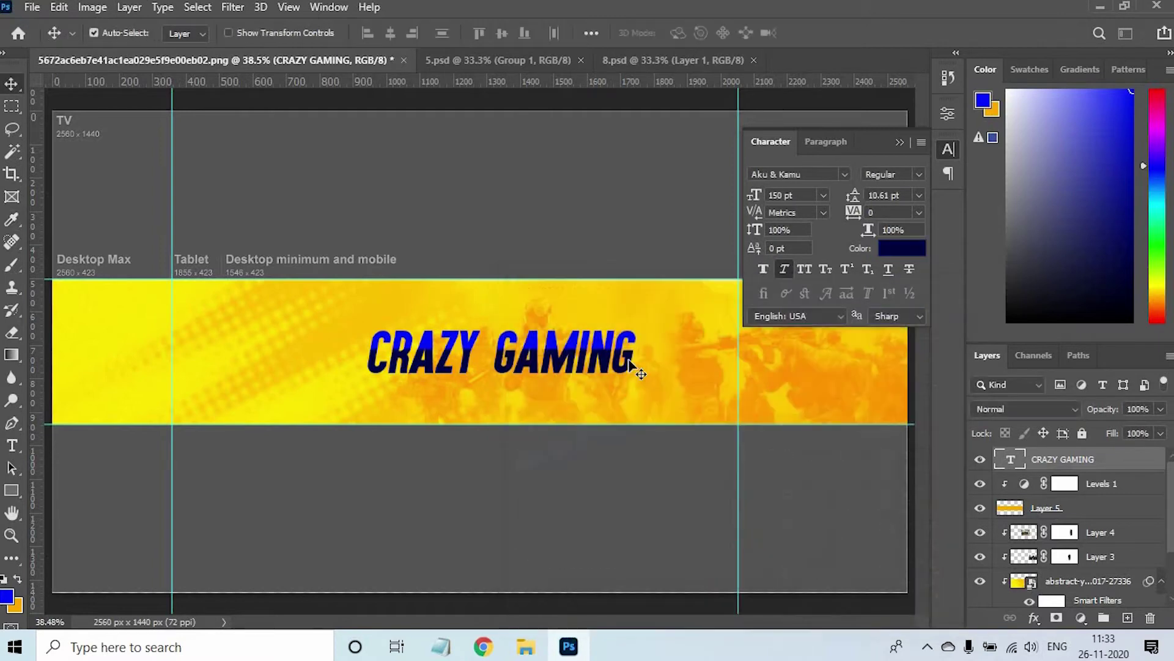
# Scale the CRAZY GAMING text up to about 192 pt.
pyautogui.hotkey('ctrl', 't')
pyautogui.moveTo(638, 325); pyautogui.dragTo(673, 309)
pyautogui.press('Return')
# Change the title font to American Captain and scale the text up to about 229 pt.
pyautogui.click(844, 175)
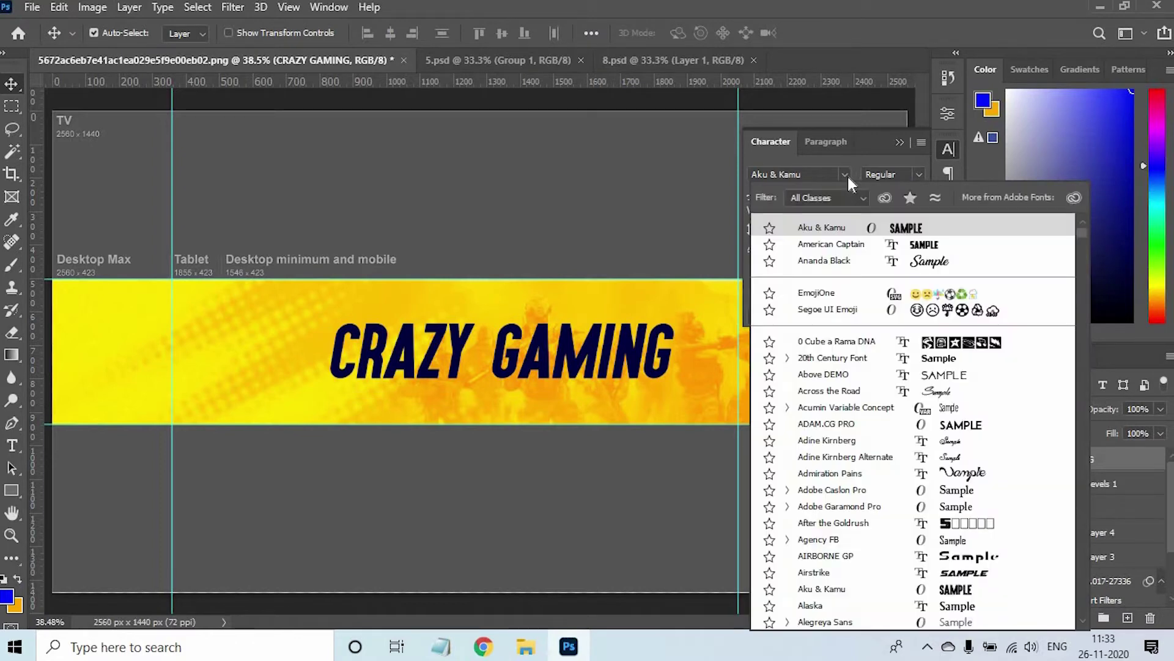
pyautogui.click(842, 244)
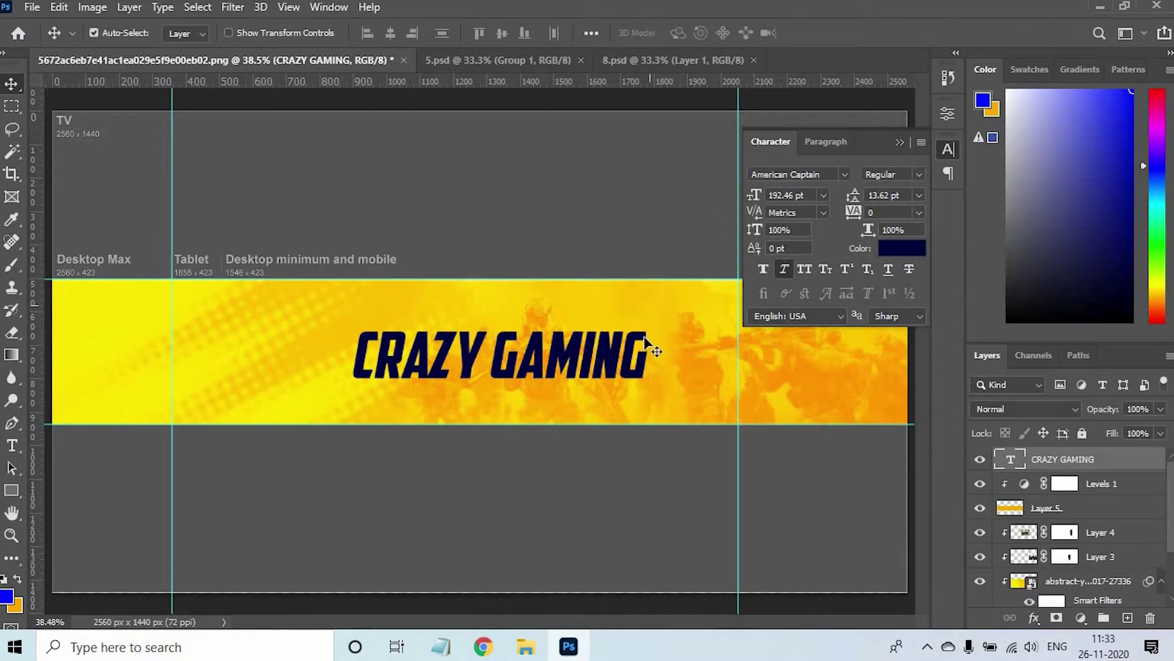
pyautogui.hotkey('ctrl', 't')
pyautogui.moveTo(670, 318); pyautogui.dragTo(674, 316)
pyautogui.press('Return')
# Align the CRAZY GAMING text horizontally and vertically to the centre of the Layer 2 band.
pyautogui.scroll(-3, 1106, 588)
pyautogui.keyDown('ctrl'); pyautogui.click(1093, 578); pyautogui.keyUp('ctrl')
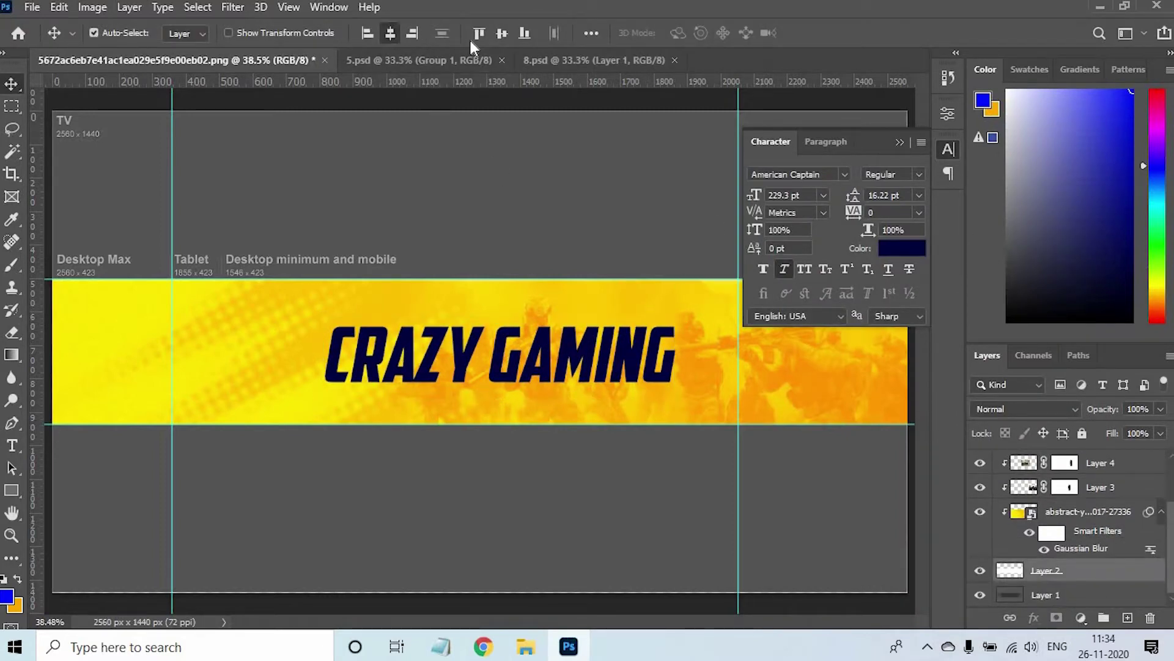
pyautogui.click(390, 33)
pyautogui.click(503, 33)
pyautogui.keyDown('ctrl'); pyautogui.click(580, 449); pyautogui.keyUp('ctrl')
pyautogui.keyDown('ctrl'); pyautogui.click(607, 340); pyautogui.keyUp('ctrl')
# Darken the CRAZY GAMING text colour to a near-black navy.
pyautogui.click(919, 248)
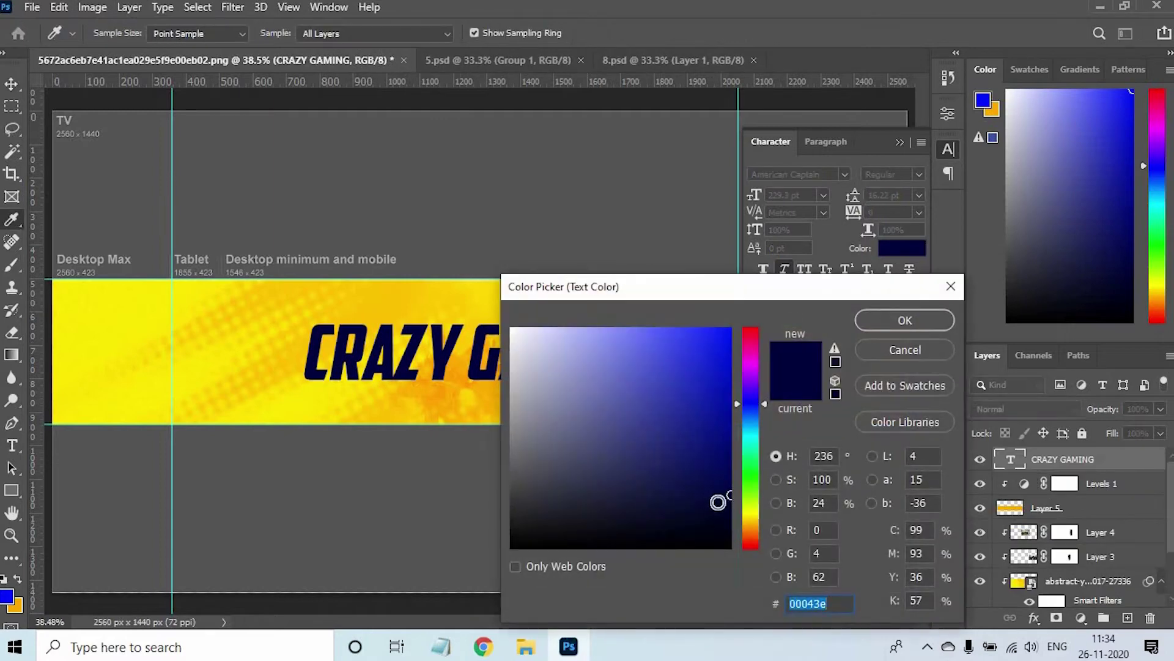
pyautogui.click(904, 320)
pyautogui.click(642, 333)
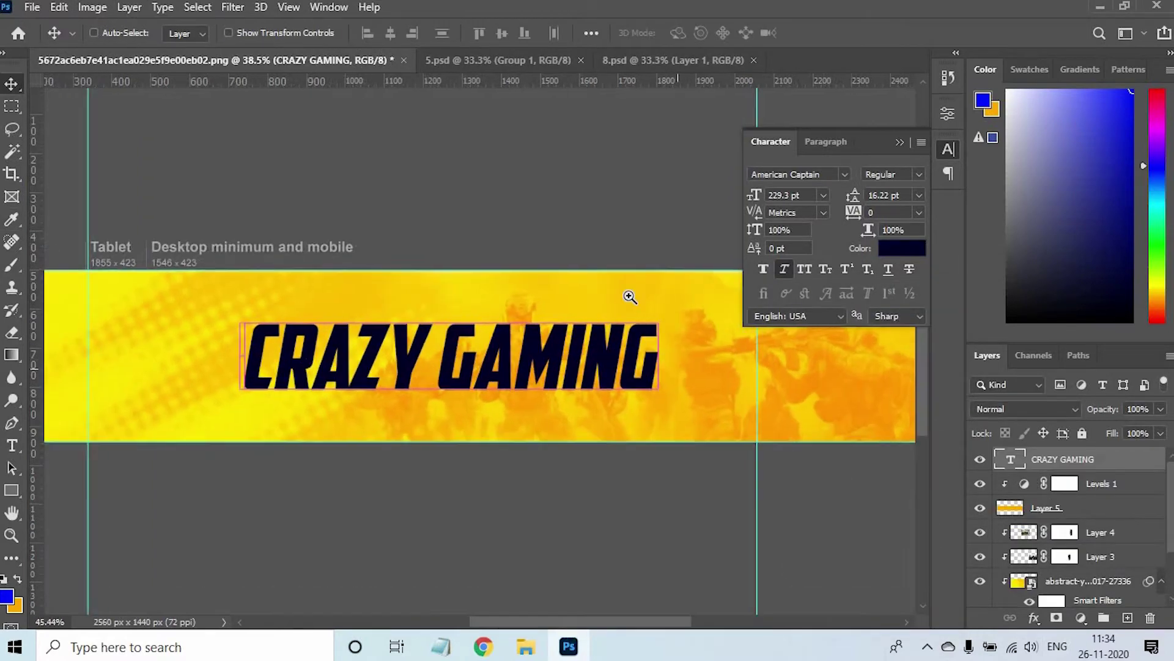
pyautogui.rightClick(669, 315)
pyautogui.click(710, 324)
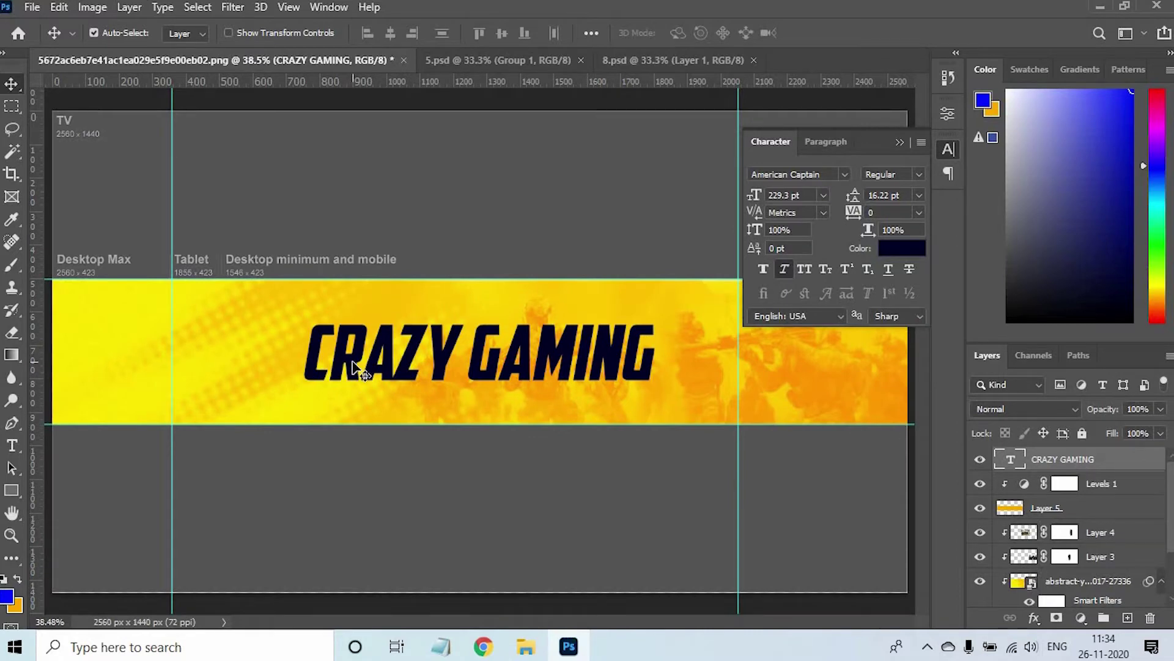
# Draw a closed pen path around the lower diagonal part of the title and convert it to a selection.
pyautogui.press('p')
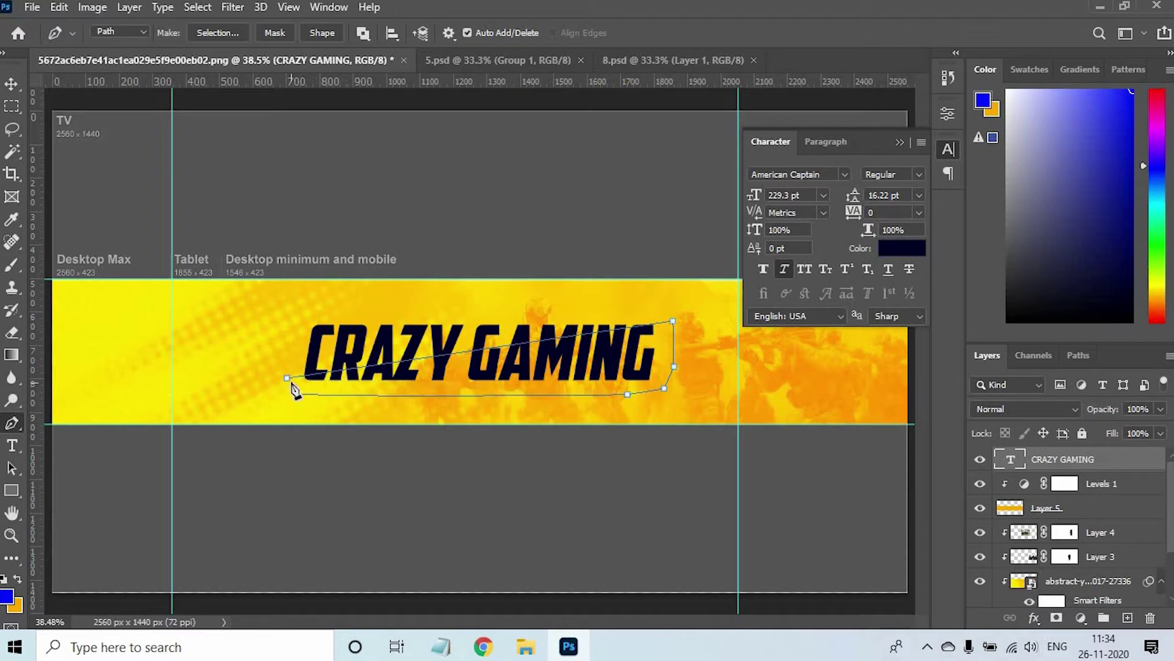
pyautogui.hotkey('ctrl', 'Return')
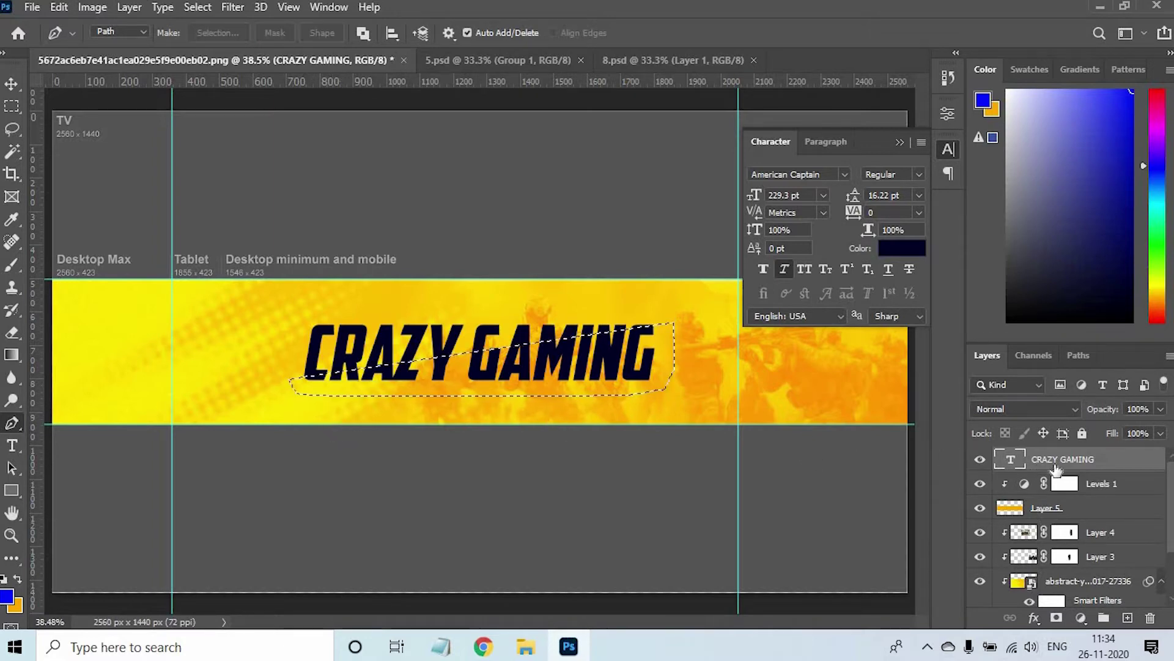
# Duplicate the CRAZY GAMING text layer and rasterize the copy.
pyautogui.hotkey('ctrl', 'j')
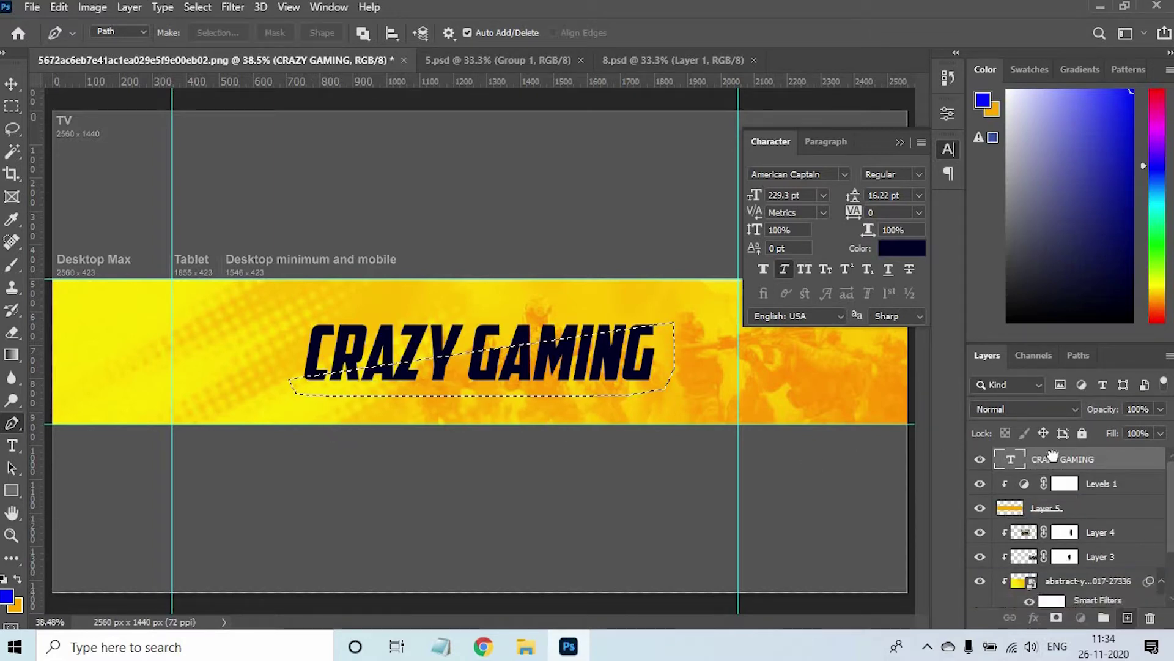
pyautogui.rightClick(1056, 462)
pyautogui.press('Return')
# Invert the diagonal selection, delete that part of the rasterized copy and deselect.
pyautogui.hotkey('ctrl', 'shift', 'i')
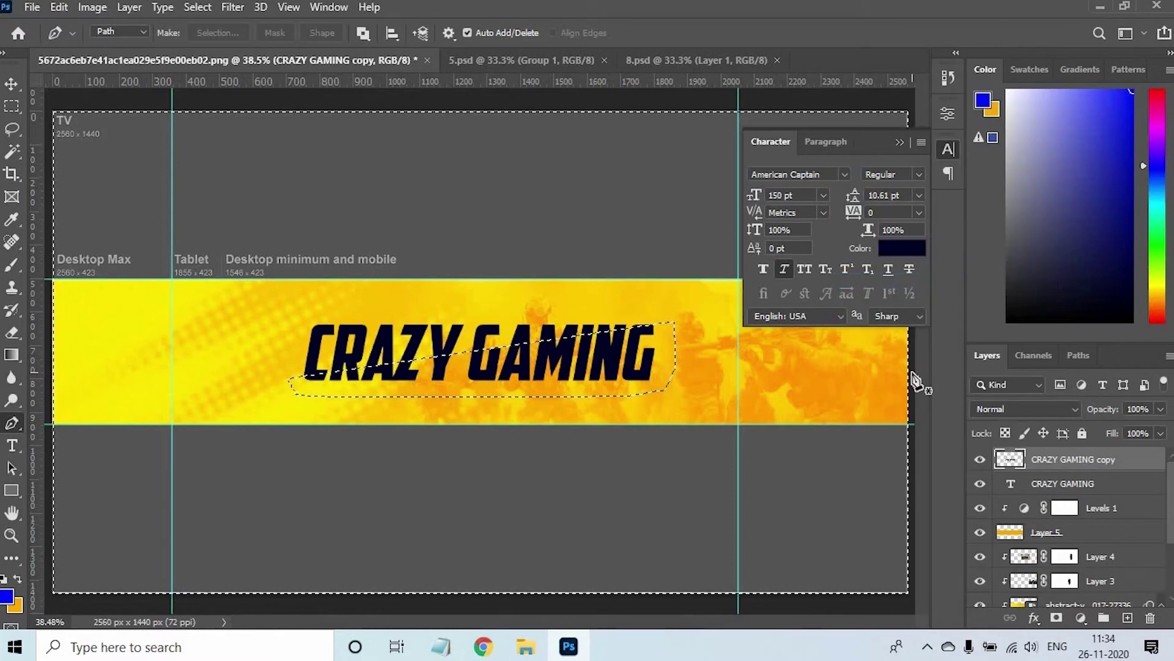
pyautogui.press('Delete')
pyautogui.hotkey('ctrl', 'd')
# Try to recolour the rasterized copy by selecting its pixels and setting the text colour to #3c4180.
pyautogui.keyDown('ctrl'); pyautogui.click(1003, 460); pyautogui.keyUp('ctrl')
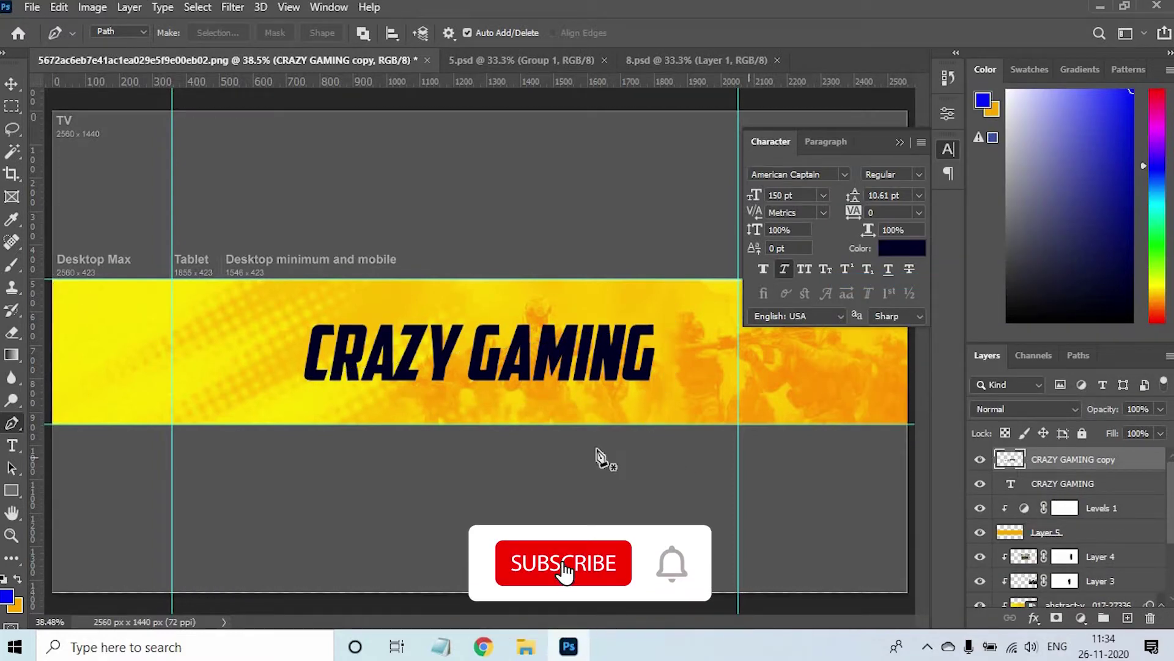
pyautogui.click(900, 247)
pyautogui.moveTo(728, 483)
pyautogui.mouseDown()
pyautogui.moveTo(728, 467)
pyautogui.moveTo(616, 428)
pyautogui.moveTo(629, 435)
pyautogui.mouseUp()
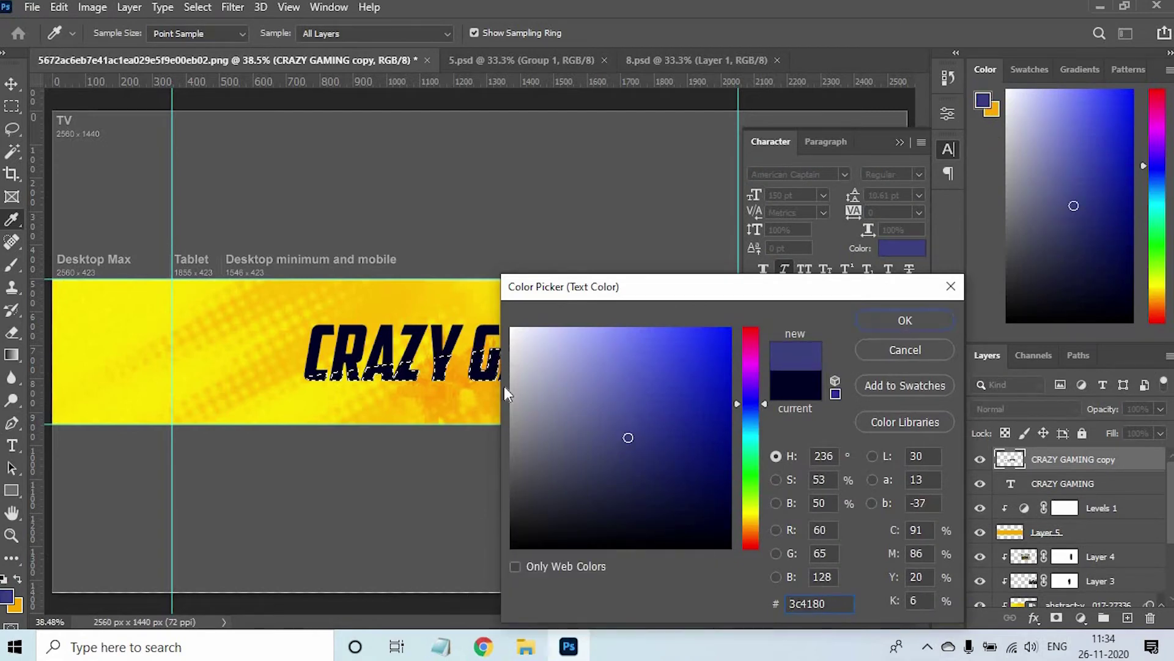
pyautogui.press('Return')
pyautogui.press('p')
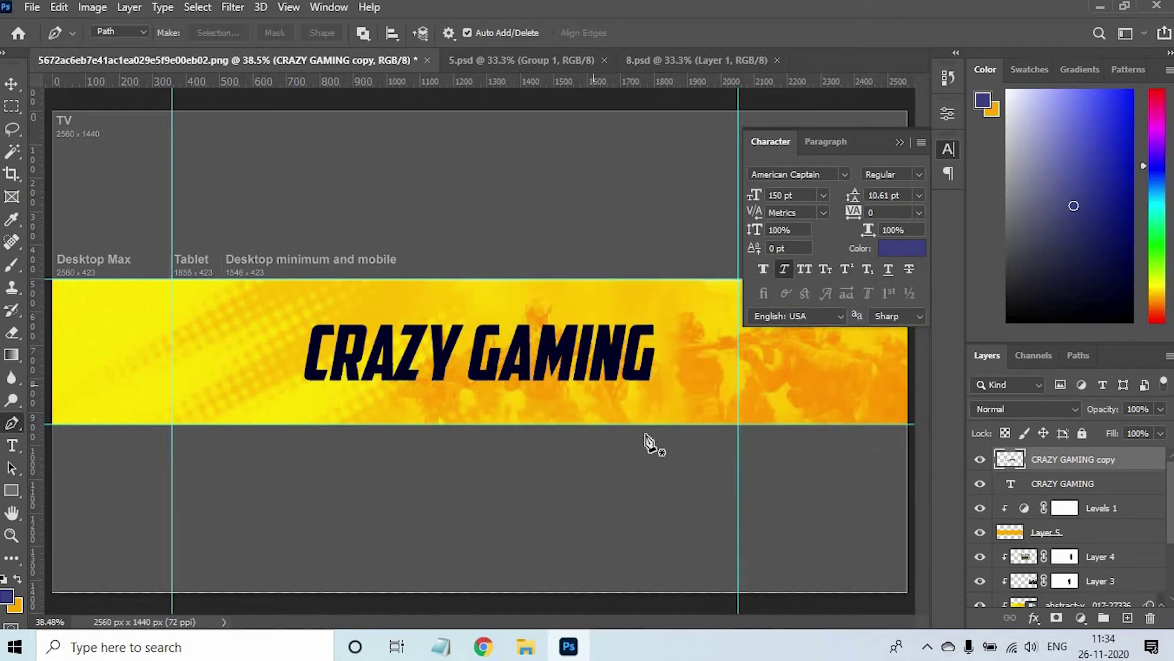
pyautogui.press('v')
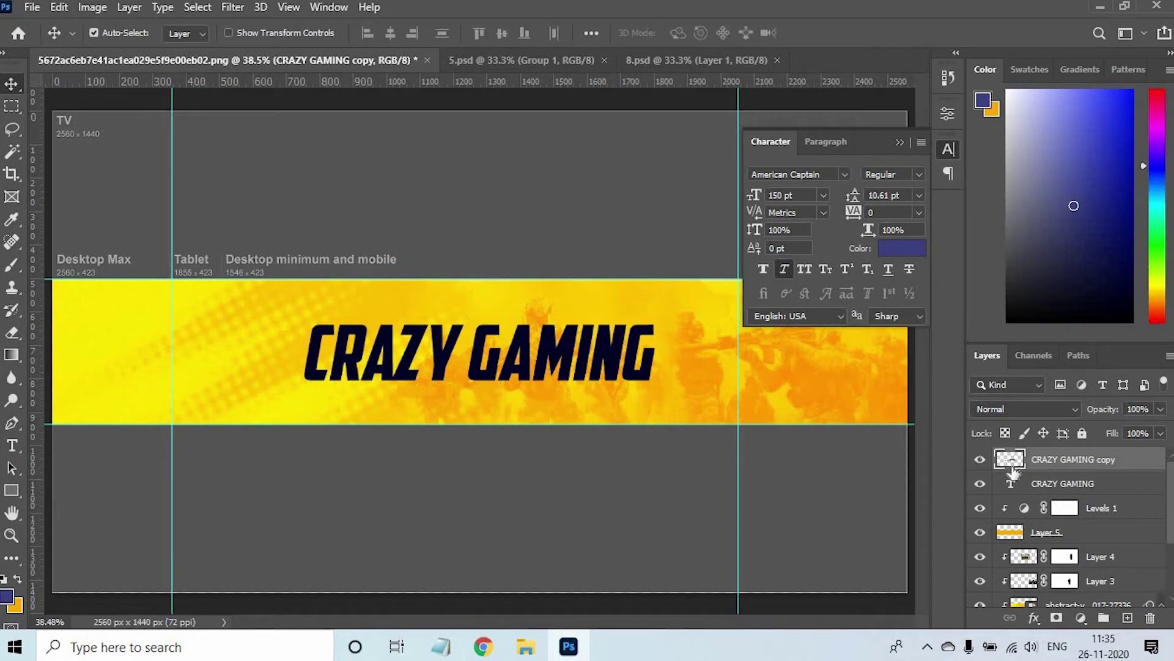
# Select the rasterized copy's pixels, swap the foreground and background colours, and fill them with a lighter navy background colour.
pyautogui.hotkey('ctrl', '+')
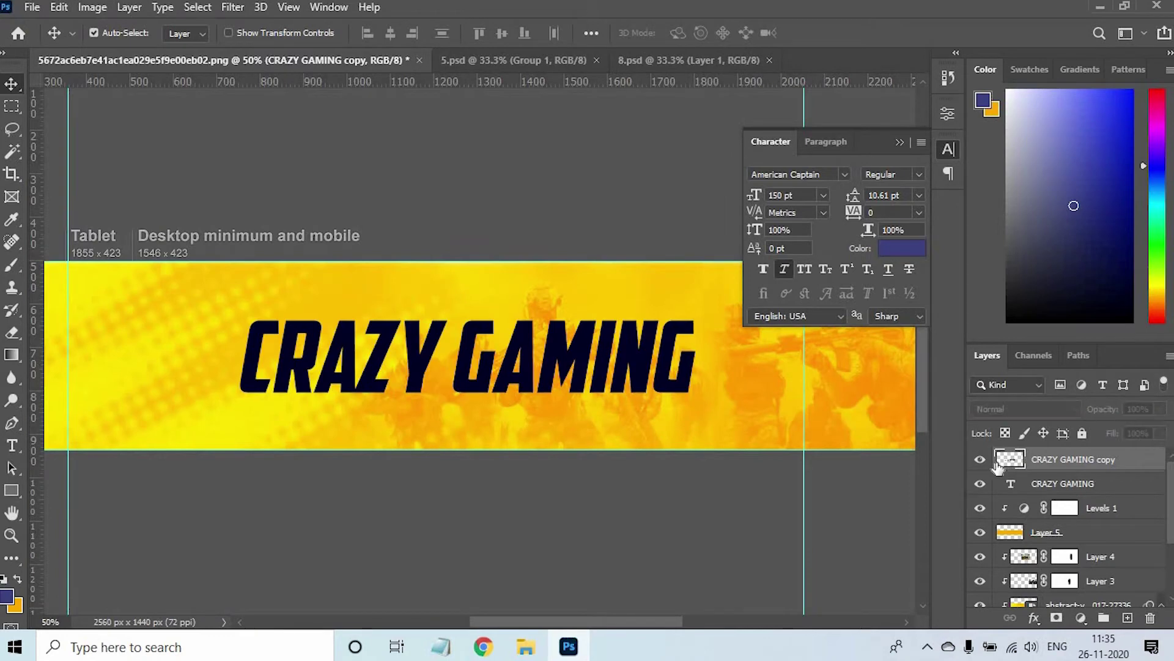
pyautogui.click(980, 484)
pyautogui.click(980, 484)
pyautogui.keyDown('ctrl'); pyautogui.click(1010, 459); pyautogui.keyUp('ctrl')
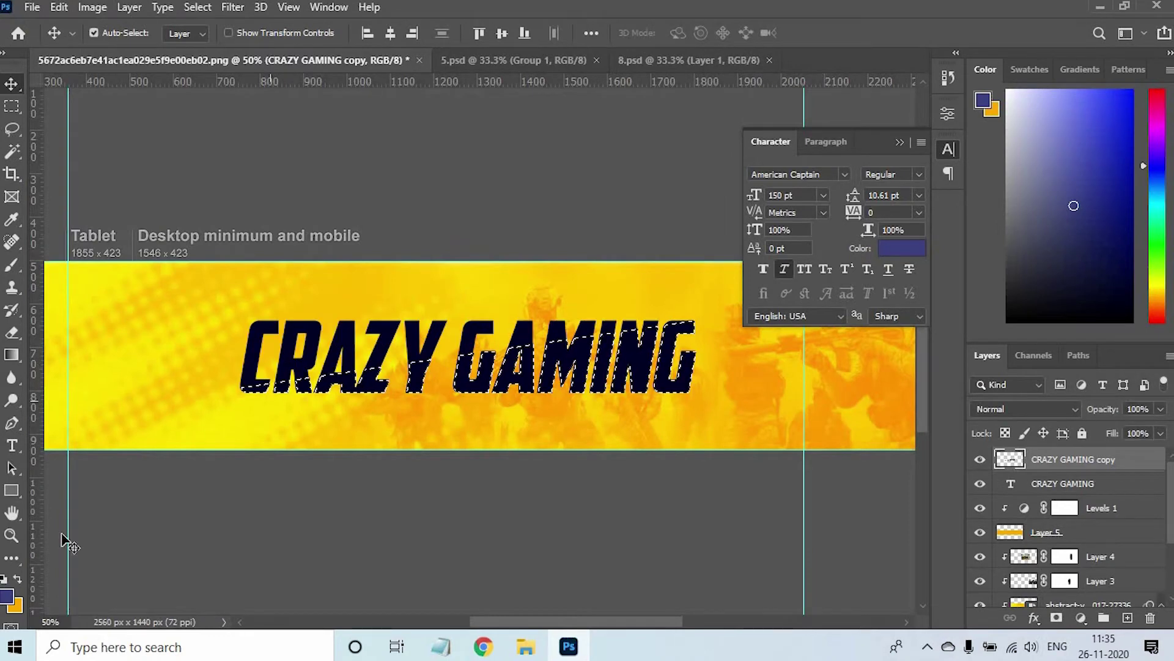
pyautogui.click(18, 578)
pyautogui.click(16, 606)
pyautogui.click(726, 515)
pyautogui.moveTo(718, 483); pyautogui.dragTo(660, 449)
pyautogui.click(877, 318)
pyautogui.hotkey('ctrl', 'BackSpace')
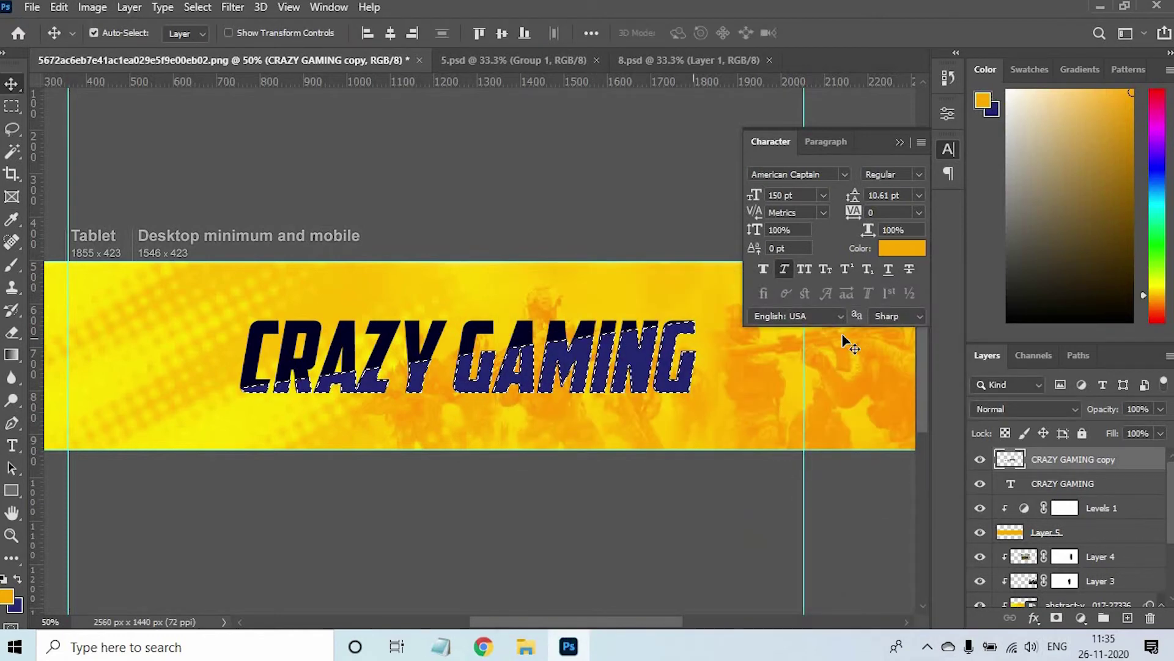
# Set the background colour to a darker navy, refill the copy's selected lettering with it and deselect.
pyautogui.click(16, 605)
pyautogui.click(700, 483)
pyautogui.click(905, 318)
pyautogui.hotkey('ctrl', 'BackSpace')
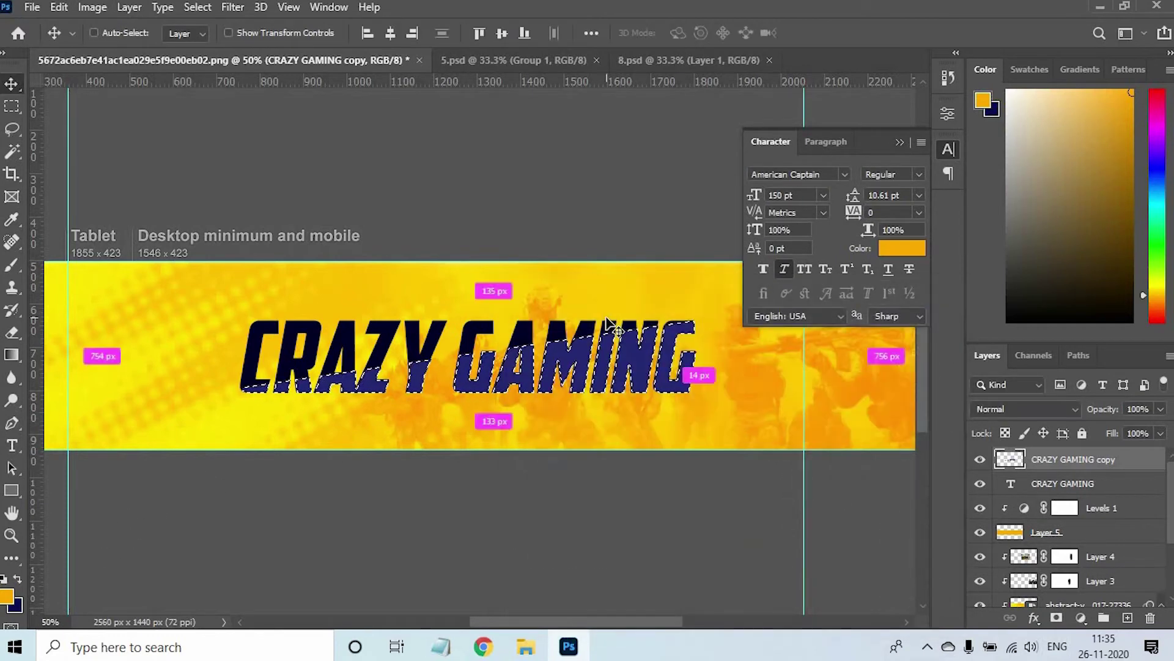
pyautogui.hotkey('ctrl', 'BackSpace')
pyautogui.hotkey('ctrl', 'd')
# Lower the opacity of the CRAZY GAMING copy layer to 70%.
pyautogui.keyDown('ctrl'); pyautogui.click(597, 362); pyautogui.keyUp('ctrl')
pyautogui.rightClick(609, 350)
pyautogui.click(559, 330)
pyautogui.rightClick(559, 336)
pyautogui.click(546, 339)
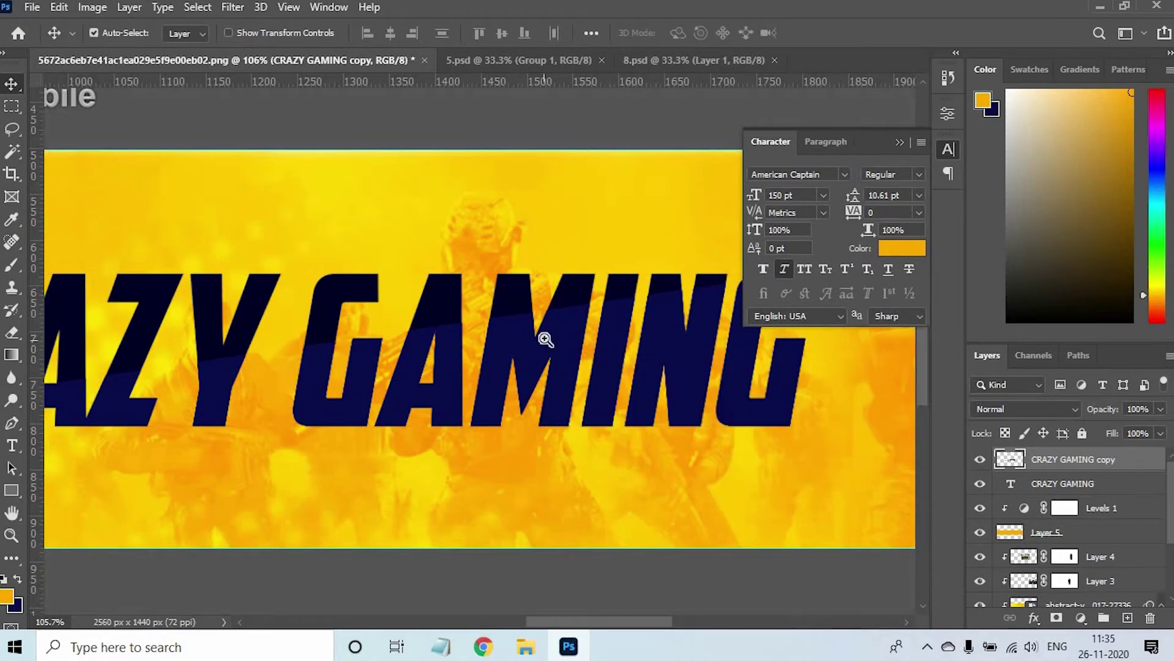
pyautogui.hotkey('ctrl', '0')
pyautogui.click(1160, 409)
pyautogui.moveTo(1121, 428); pyautogui.dragTo(1137, 424)
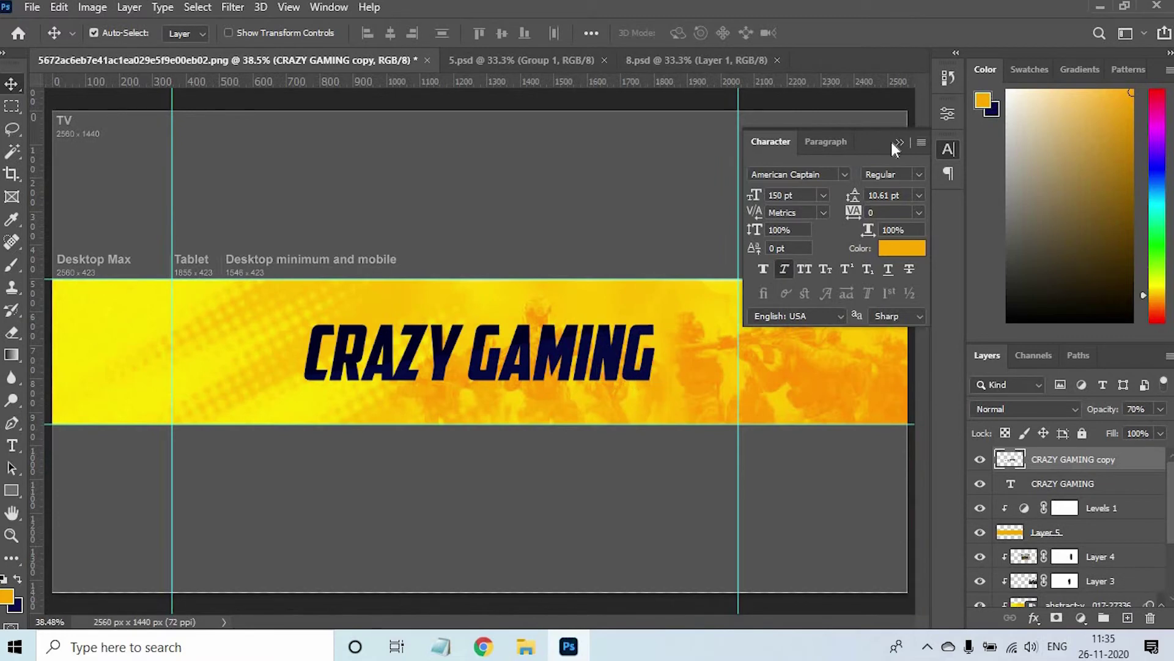
pyautogui.click(894, 142)
pyautogui.moveTo(577, 347); pyautogui.dragTo(642, 386)
pyautogui.rightClick(594, 343)
pyautogui.click(614, 352)
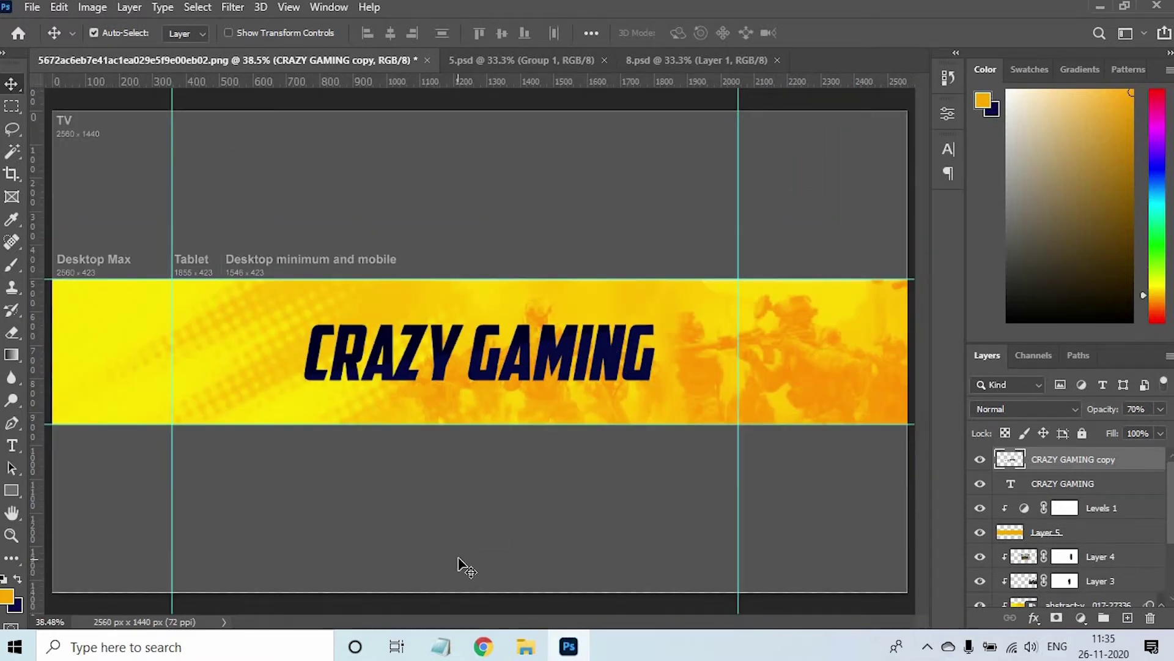
# Switch to Chrome and search Google Images for "cod characters png".
pyautogui.click(483, 653)
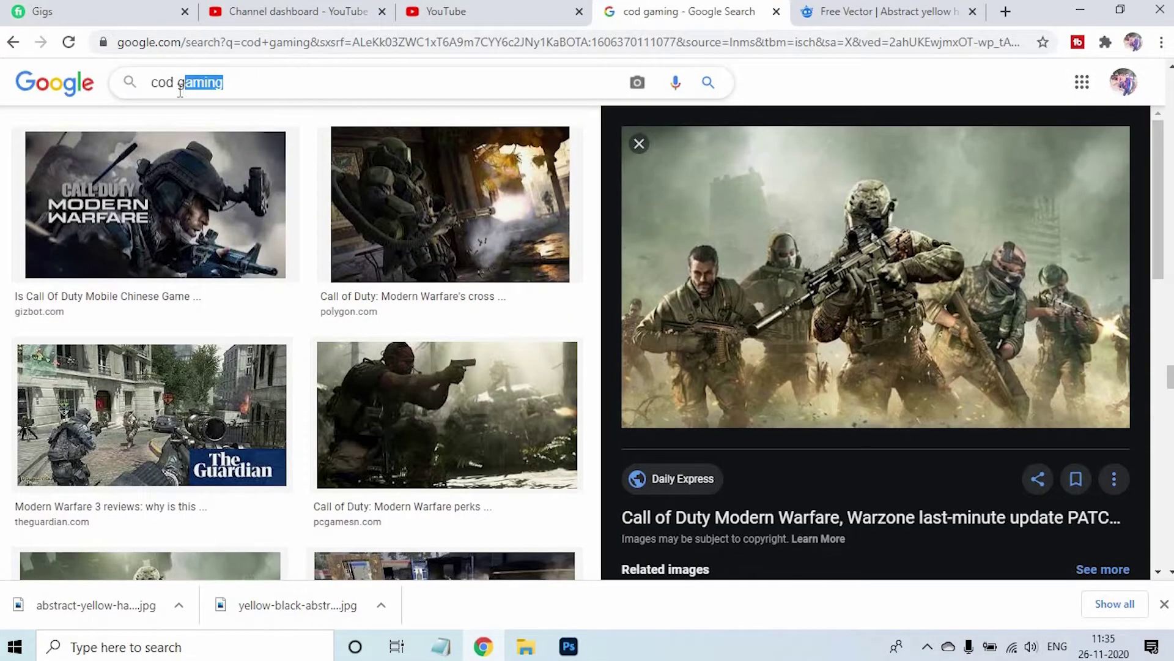
pyautogui.write('chara')
pyautogui.click(305, 136)
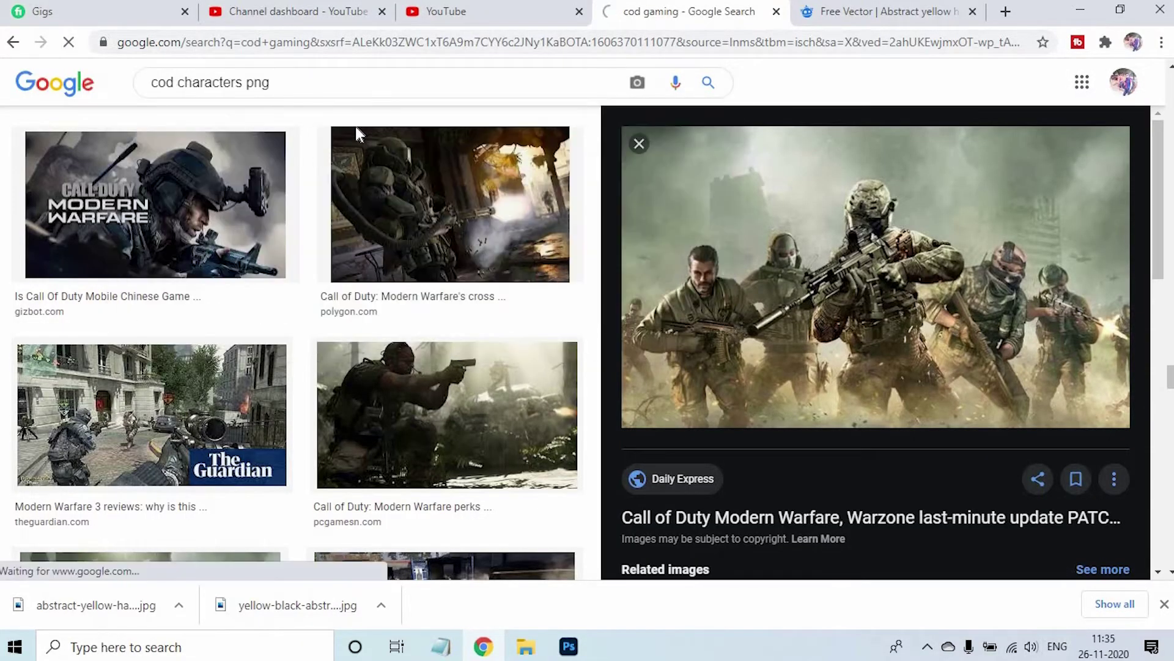
# Open the PNGitem image of the seated, helmeted Call of Duty soldier and save it to the computer.
pyautogui.scroll(-5, 797, 328)
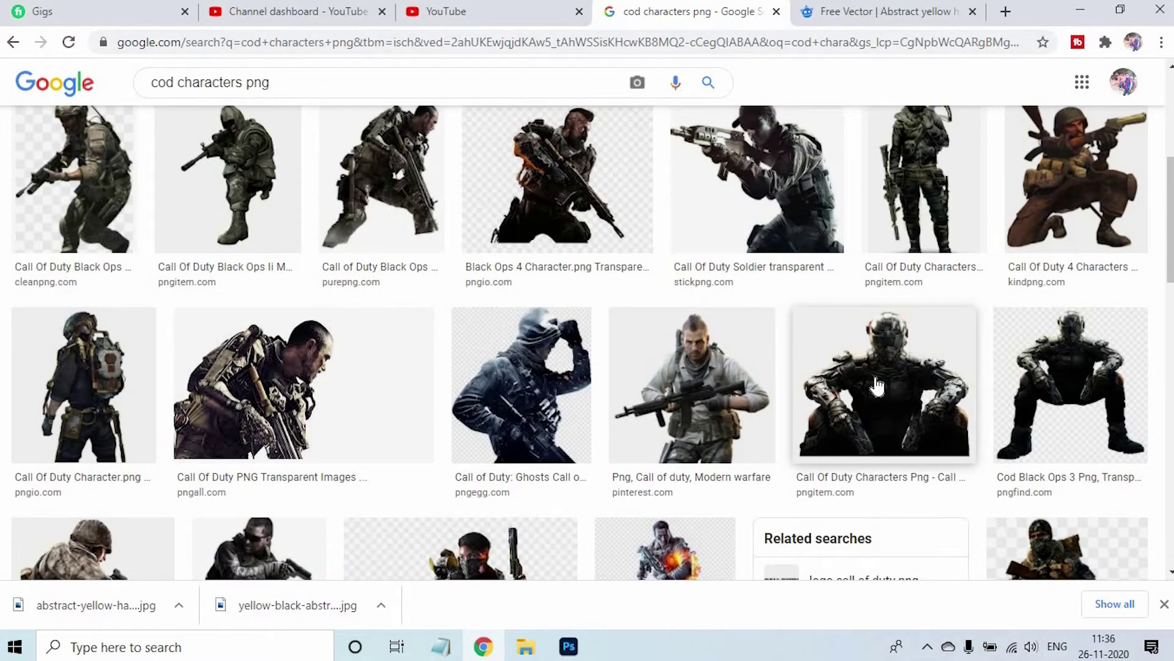
pyautogui.click(799, 328)
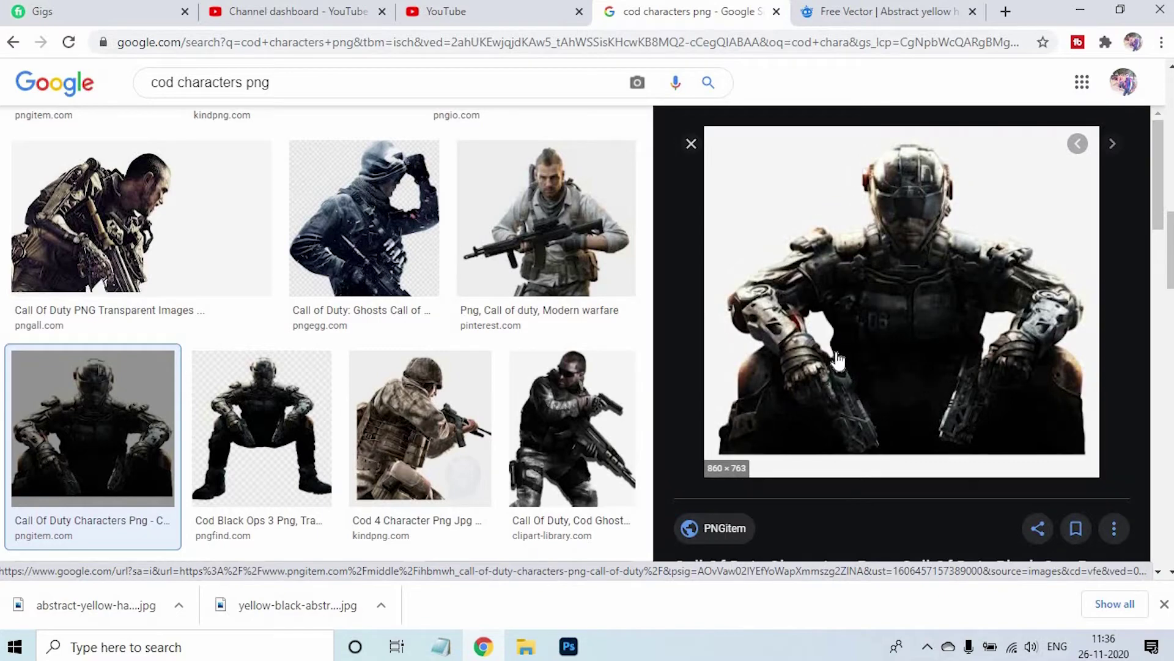
pyautogui.rightClick(871, 305)
pyautogui.click(929, 458)
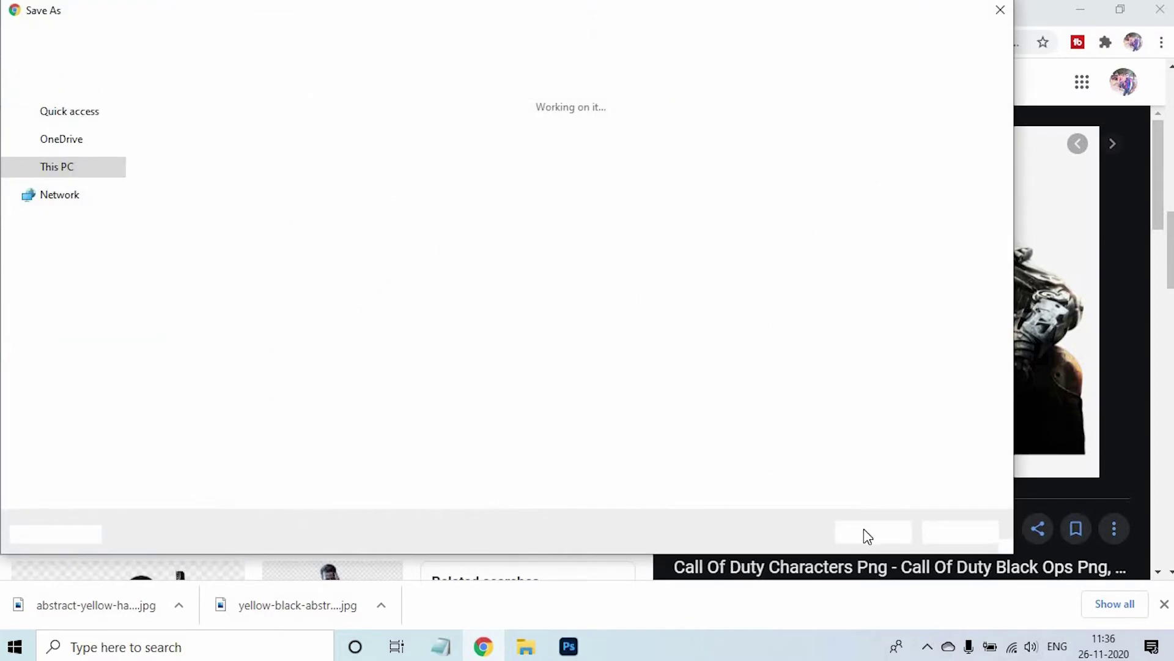
pyautogui.click(864, 528)
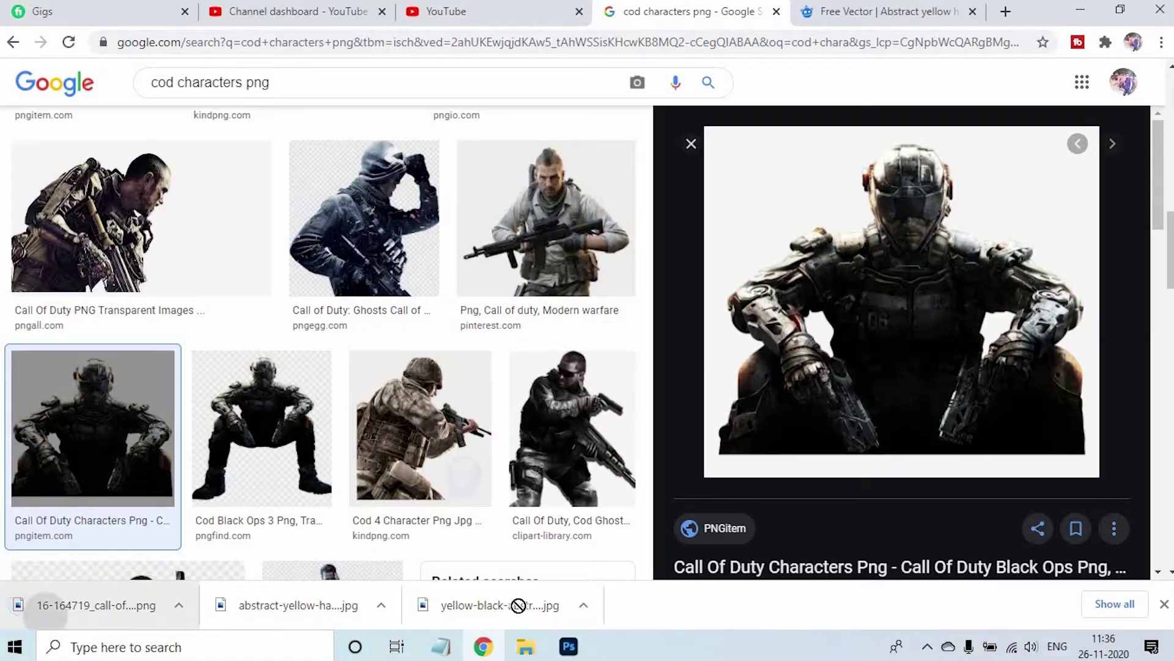
# Switch to Photoshop and delete the soldier image's white background, including the gaps inside both arms, using the Magic Wand.
pyautogui.click(569, 647)
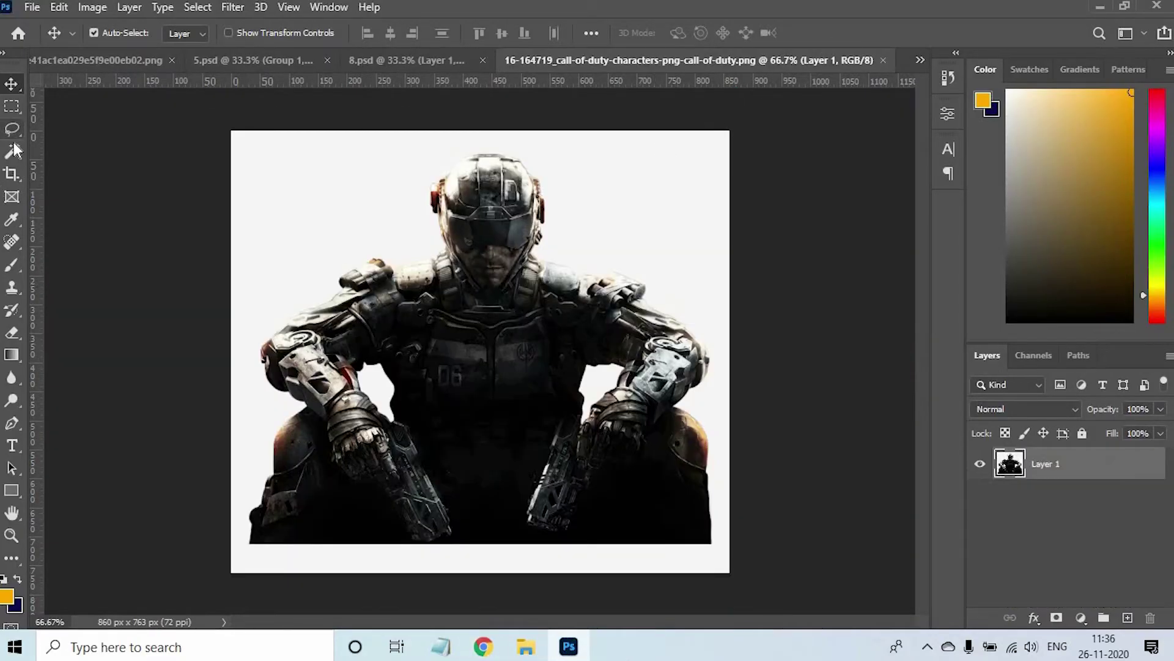
pyautogui.rightClick(14, 151)
pyautogui.click(104, 185)
pyautogui.click(260, 233)
pyautogui.keyDown('shift'); pyautogui.click(377, 388); pyautogui.keyUp('shift')
pyautogui.keyDown('shift'); pyautogui.click(603, 387); pyautogui.keyUp('shift')
pyautogui.press('Delete')
pyautogui.hotkey('ctrl', 'd')
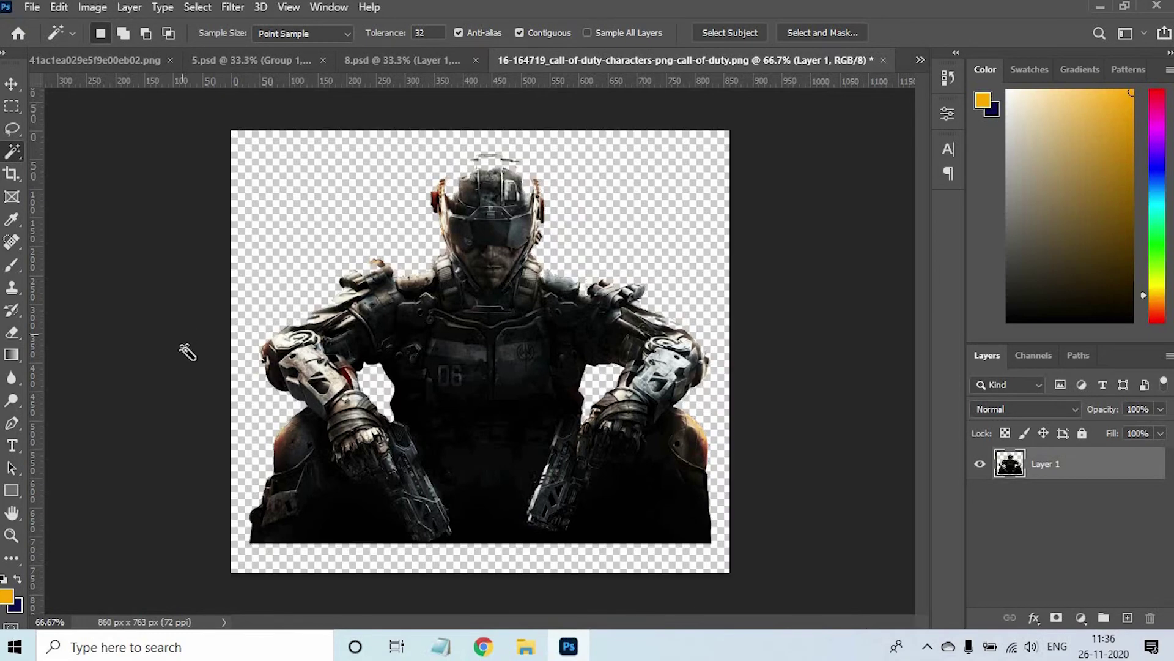
# Bring the cut-out soldier into the channel art document and scale it down over the middle of the title.
pyautogui.press('v')
pyautogui.moveTo(499, 340); pyautogui.dragTo(463, 361)
pyautogui.hotkey('ctrl', 't')
pyautogui.moveTo(593, 250); pyautogui.dragTo(575, 263)
pyautogui.press('Return')
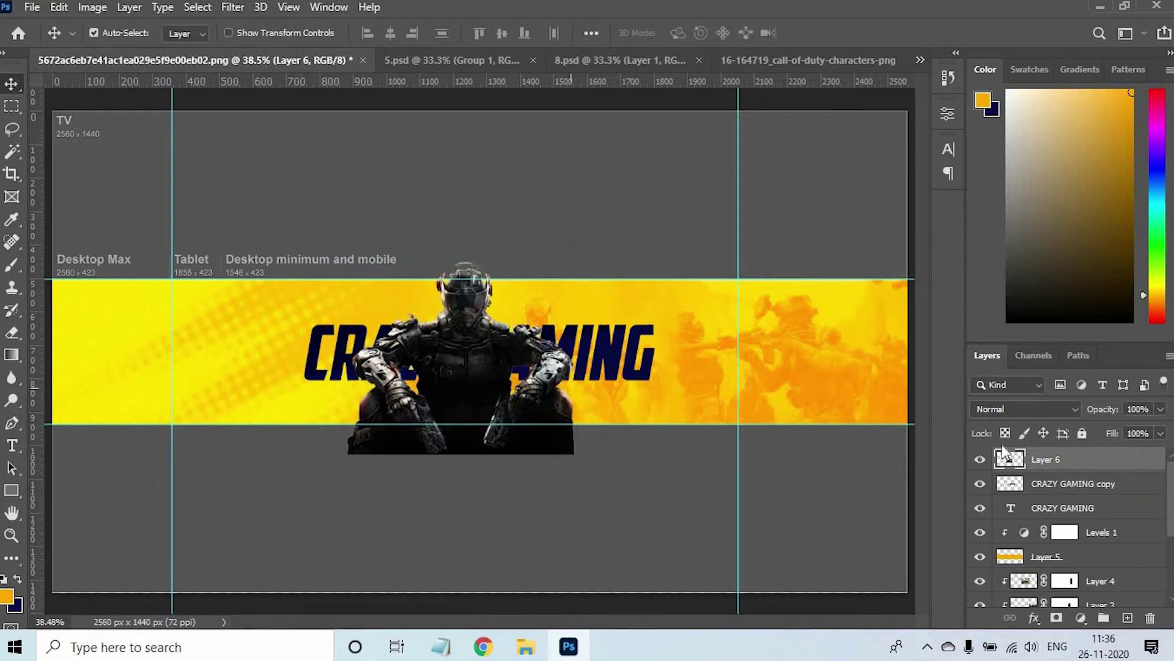
# Clip the CRAZY GAMING text, its copy, Layer 5 and the soldier layer to the banner strip.
pyautogui.moveTo(1059, 467)
pyautogui.mouseDown()
pyautogui.moveTo(1067, 527)
pyautogui.moveTo(1066, 458)
pyautogui.mouseUp()
pyautogui.keyDown('alt'); pyautogui.click(1014, 519); pyautogui.keyUp('alt')
pyautogui.keyDown('alt'); pyautogui.click(1007, 489); pyautogui.keyUp('alt')
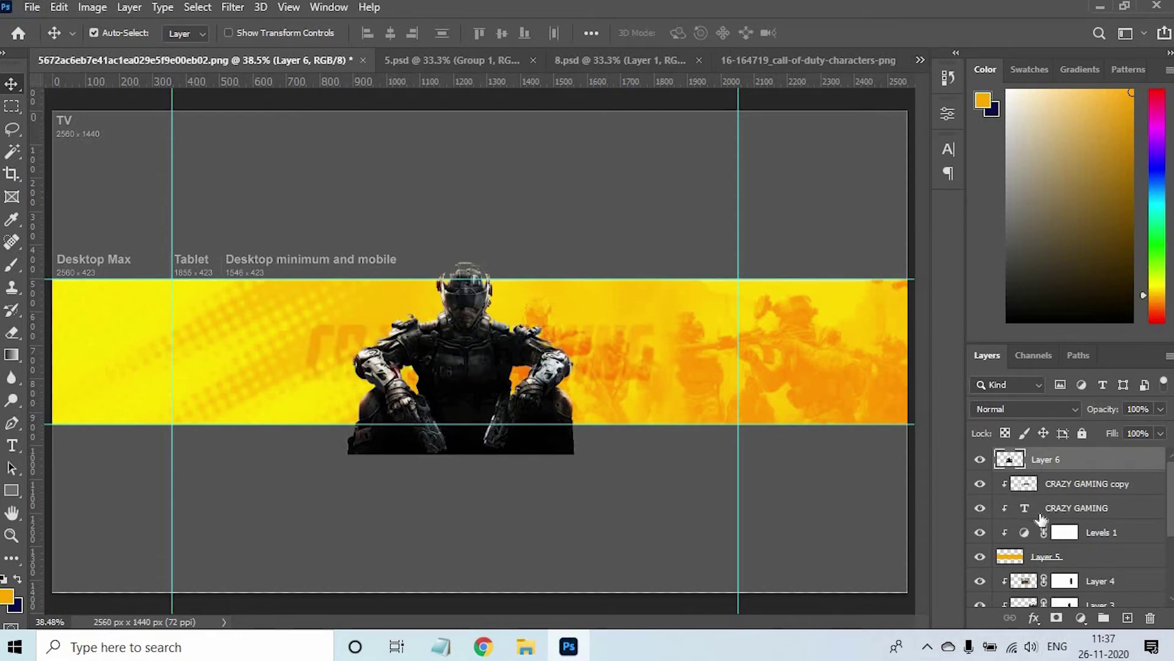
pyautogui.keyDown('alt'); pyautogui.click(1008, 563); pyautogui.keyUp('alt')
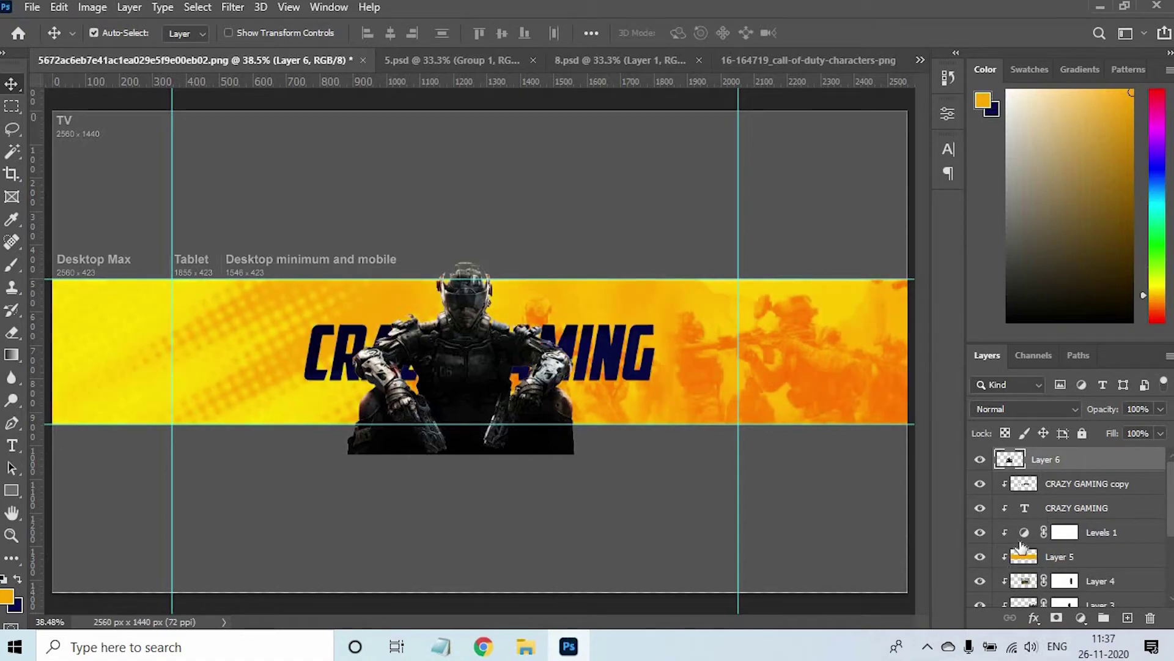
pyautogui.keyDown('alt'); pyautogui.click(1007, 469); pyautogui.keyUp('alt')
pyautogui.keyDown('ctrl'); pyautogui.click(537, 365); pyautogui.keyUp('ctrl')
pyautogui.keyDown('ctrl'); pyautogui.keyDown('alt'); pyautogui.click(541, 316); pyautogui.keyUp('alt'); pyautogui.keyUp('ctrl')
pyautogui.keyDown('ctrl'); pyautogui.click(545, 313); pyautogui.keyUp('ctrl')
pyautogui.keyDown('ctrl'); pyautogui.rightClick(545, 313); pyautogui.keyUp('ctrl')
pyautogui.click(572, 322)
# Try enlarging the CRAZY GAMING text and its copy together to about 146%.
pyautogui.click(1067, 483)
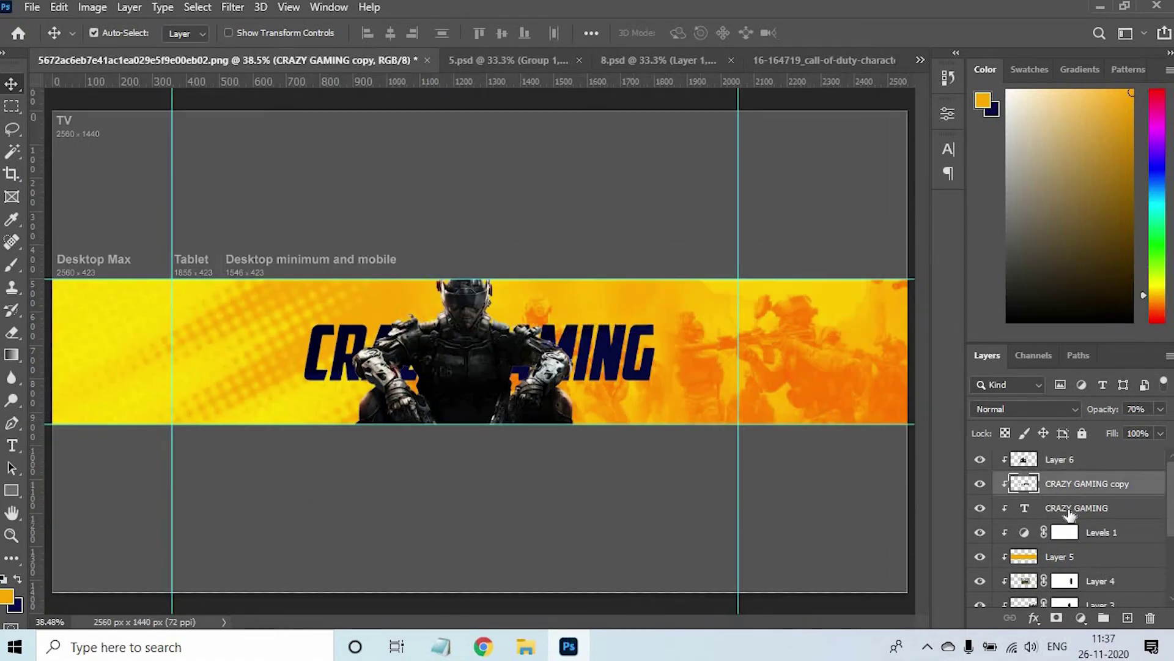
pyautogui.keyDown('shift'); pyautogui.click(1059, 510); pyautogui.keyUp('shift')
pyautogui.hotkey('ctrl', 't')
pyautogui.moveTo(653, 314); pyautogui.dragTo(733, 303)
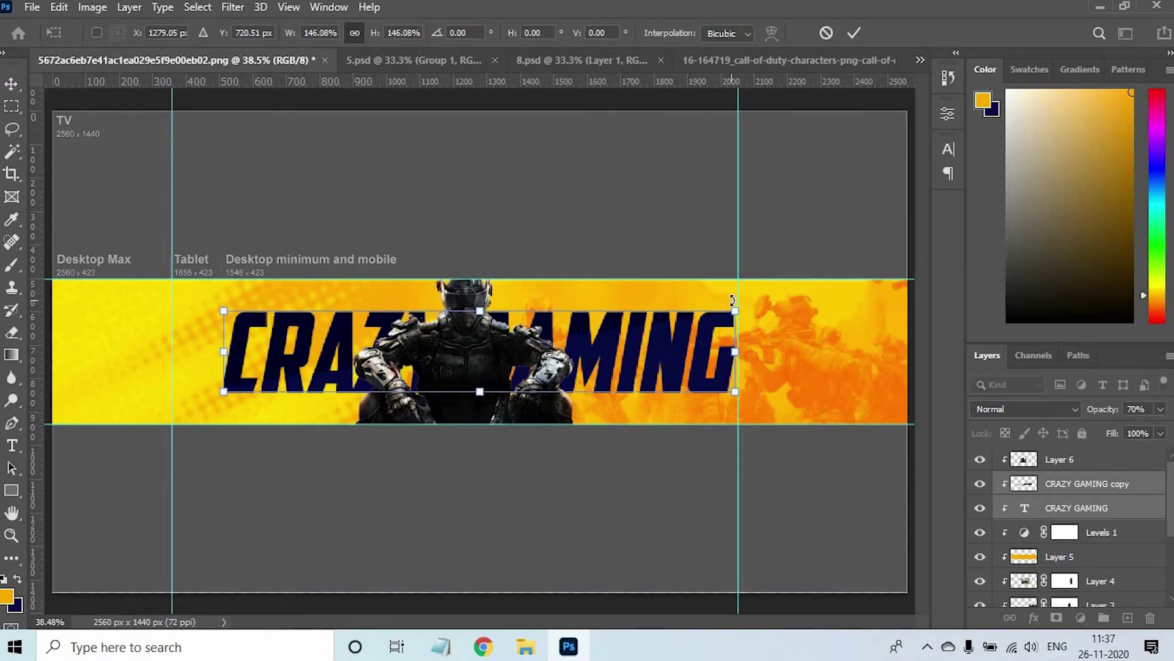
pyautogui.press('Return')
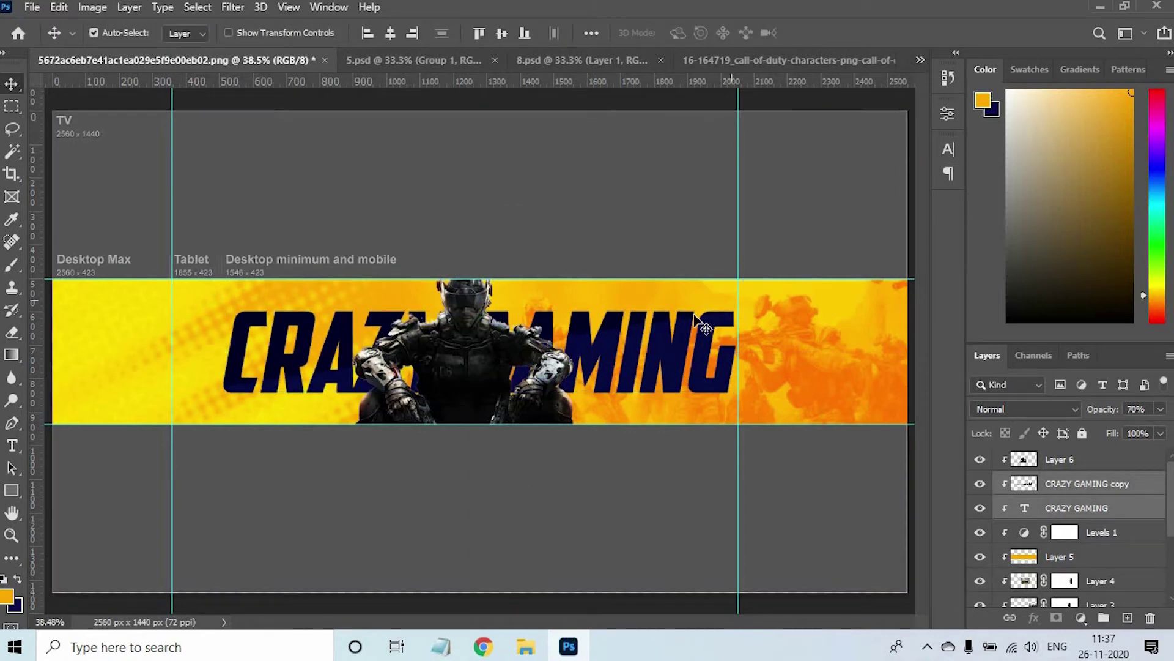
pyautogui.hotkey('ctrl', 'z')
# Scale up the CRAZY GAMING text and its copy together moderately, keeping them centred in the strip.
pyautogui.hotkey('ctrl', 't')
pyautogui.moveTo(659, 318); pyautogui.dragTo(697, 310)
pyautogui.press('Return')
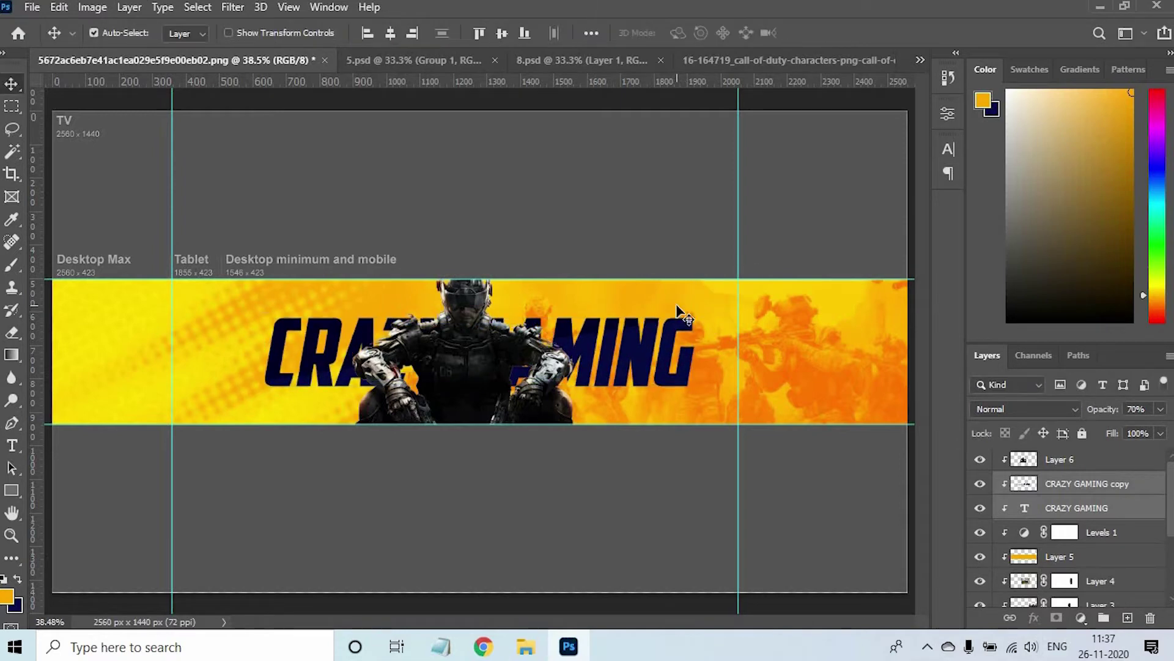
# Select both CRAZY GAMING layers and move them above the soldier layer in the stacking order.
pyautogui.click(1038, 490)
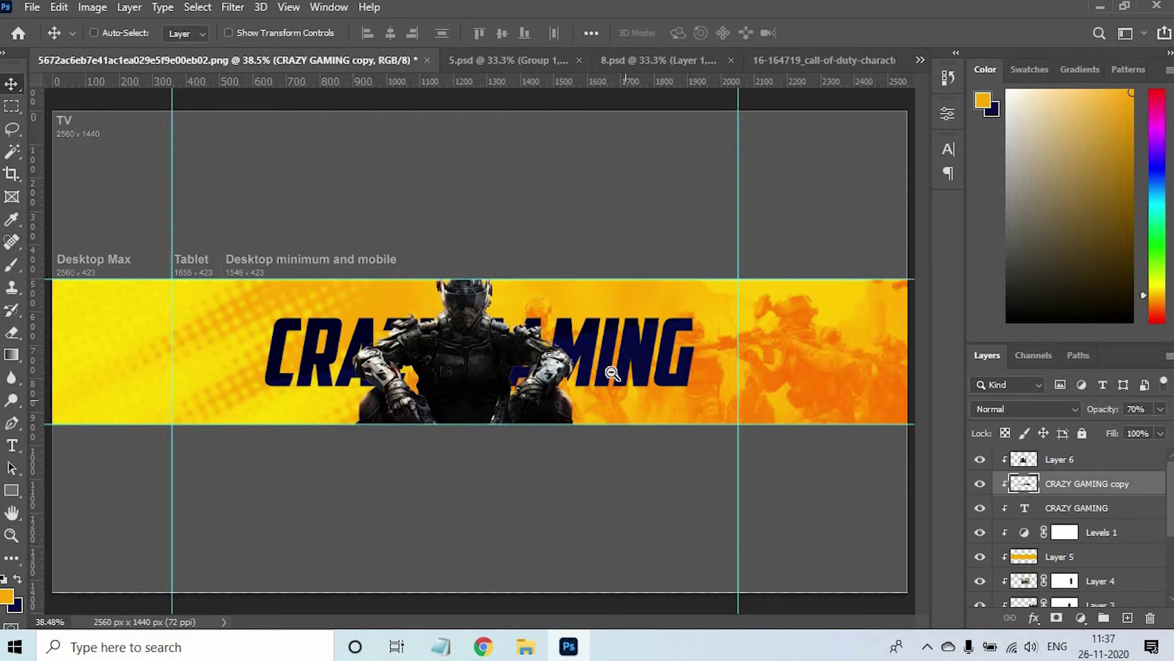
pyautogui.scroll(-2, 611, 373)
pyautogui.click(1091, 512)
pyautogui.keyDown('ctrl'); pyautogui.click(1090, 487); pyautogui.keyUp('ctrl')
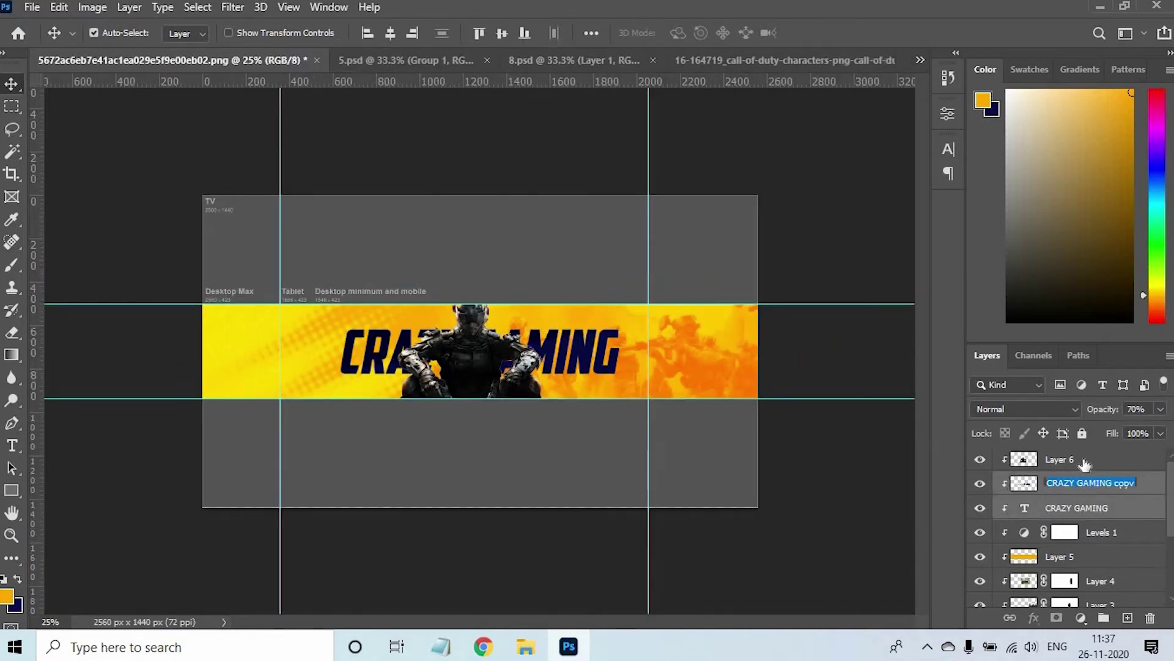
pyautogui.click(1130, 510)
pyautogui.keyDown('ctrl'); pyautogui.click(1120, 487); pyautogui.keyUp('ctrl')
pyautogui.moveTo(1119, 487); pyautogui.dragTo(1101, 451)
pyautogui.moveTo(456, 344); pyautogui.dragTo(556, 411)
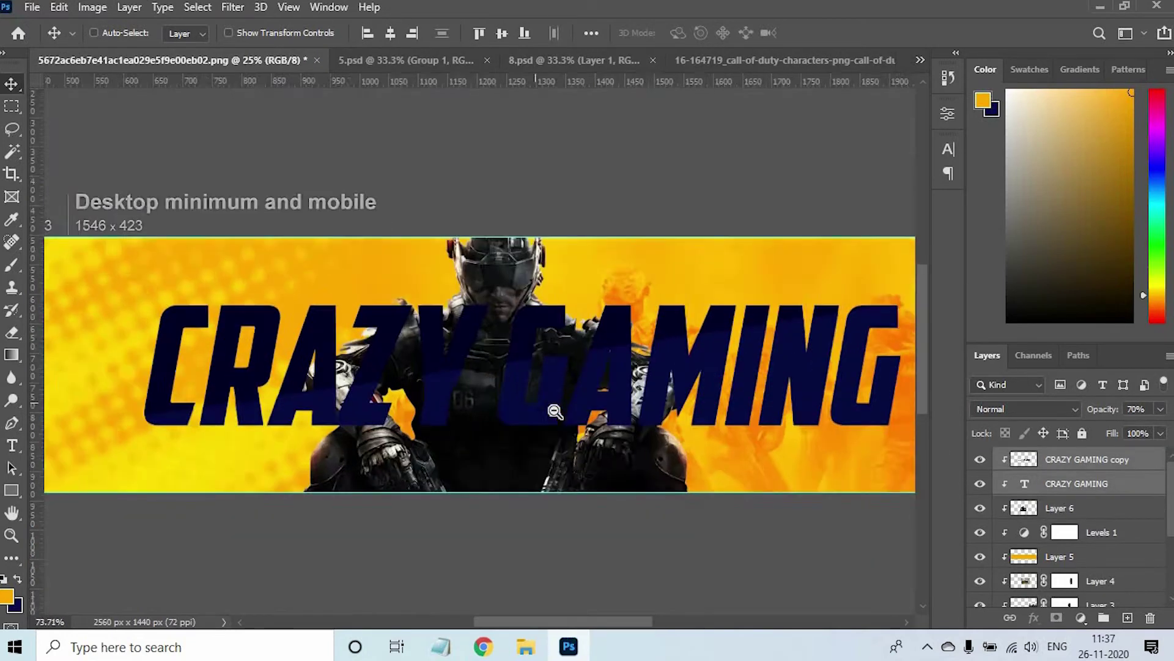
# Merge the two selected CRAZY GAMING layers into a single layer.
pyautogui.hotkey('ctrl', '-')
pyautogui.hotkey('ctrl', '-')
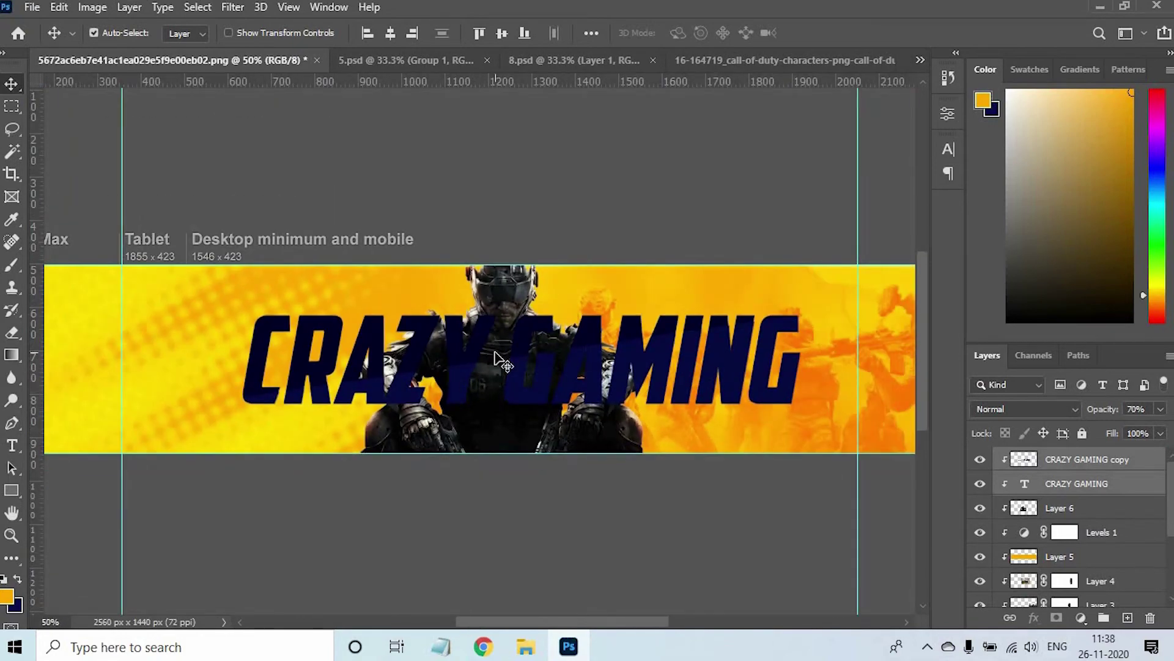
pyautogui.moveTo(409, 333); pyautogui.dragTo(572, 398)
pyautogui.keyDown('ctrl'); pyautogui.keyDown('alt'); pyautogui.click(564, 368); pyautogui.keyUp('alt'); pyautogui.keyUp('ctrl')
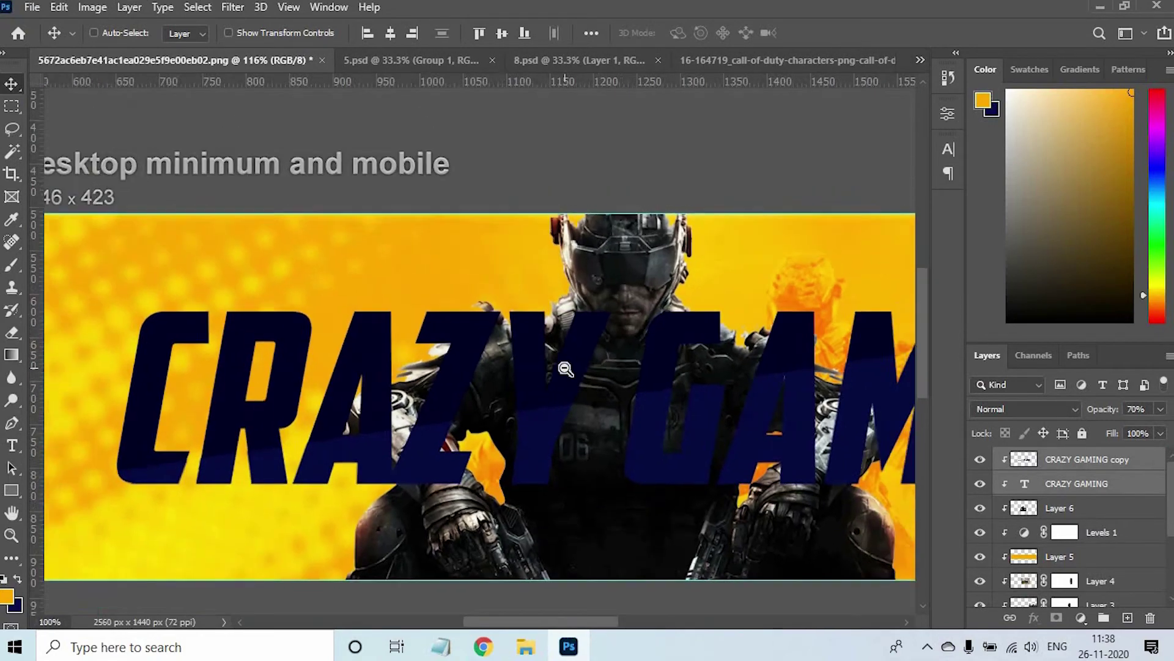
pyautogui.keyDown('ctrl'); pyautogui.keyDown('alt'); pyautogui.click(564, 368); pyautogui.keyUp('alt'); pyautogui.keyUp('ctrl')
pyautogui.hotkey('ctrl', 'e')
pyautogui.moveTo(510, 378); pyautogui.dragTo(564, 405)
pyautogui.hotkey('ctrl', '0')
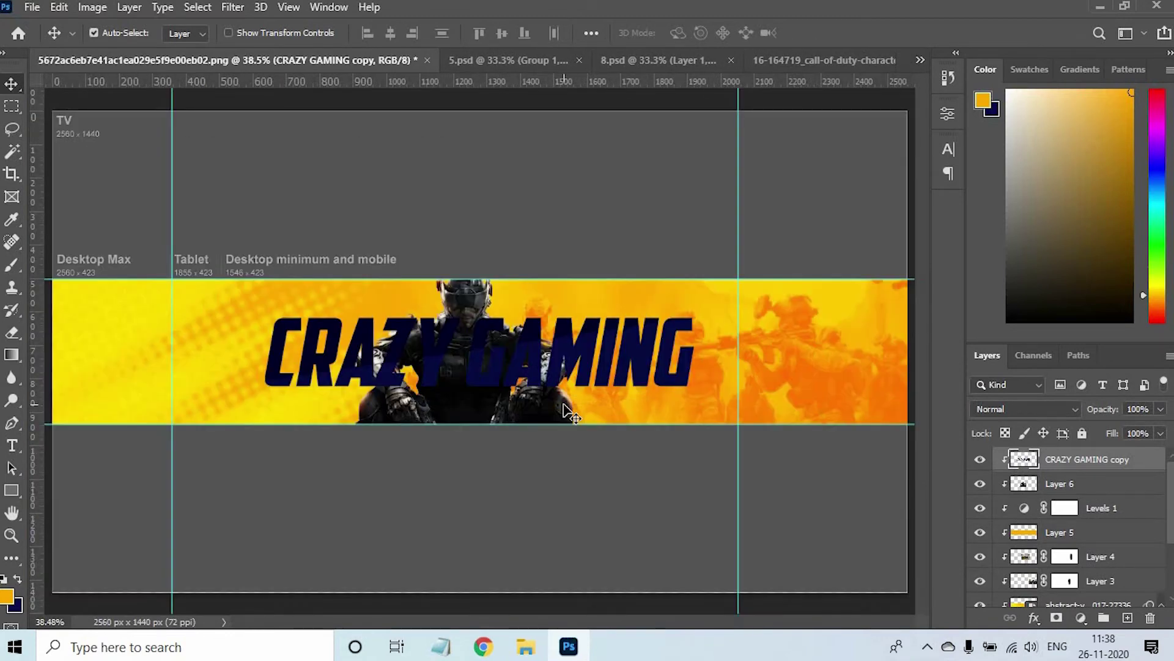
# Select the word CRAZY on the merged title with the rectangular marquee and copy it to a new layer.
pyautogui.press('m')
pyautogui.moveTo(247, 312); pyautogui.dragTo(464, 393)
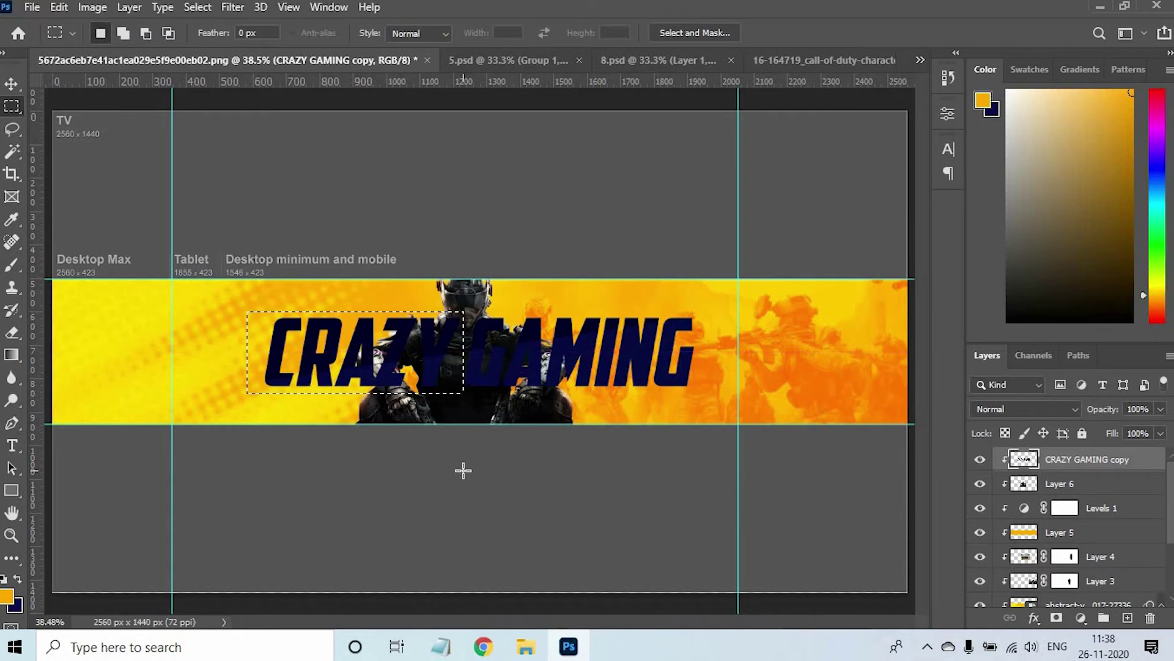
pyautogui.hotkey('ctrl', 'j')
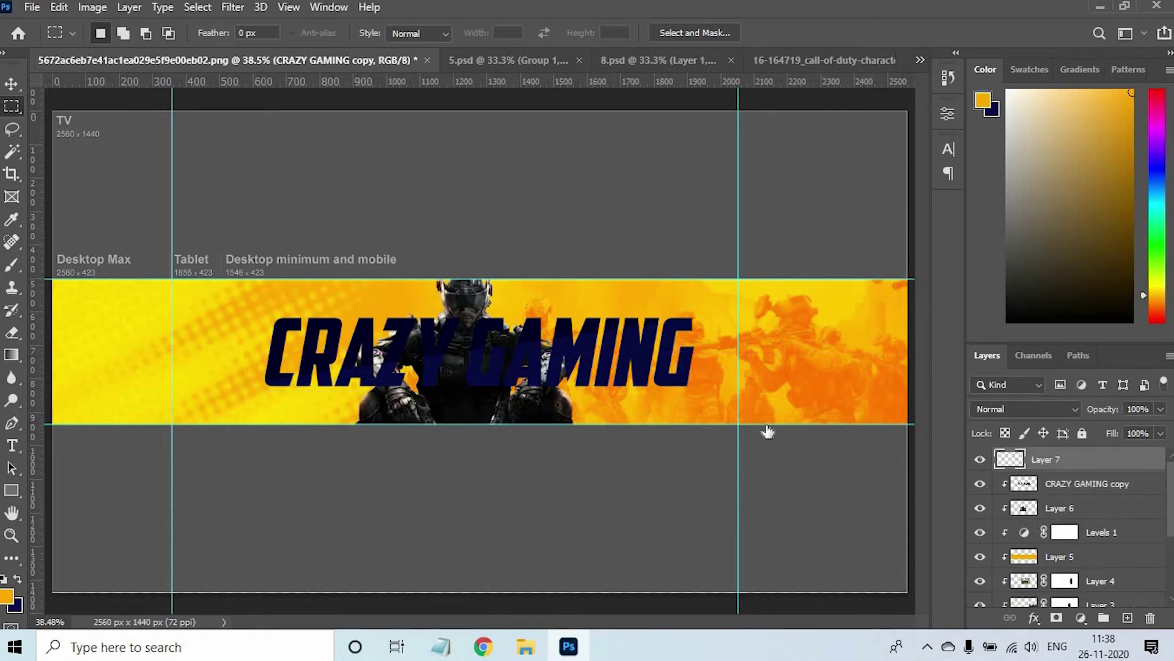
# Copy the word GAMING from the merged title to its own layer and hide the merged title layer.
pyautogui.moveTo(461, 305); pyautogui.dragTo(698, 400)
pyautogui.click(1048, 484)
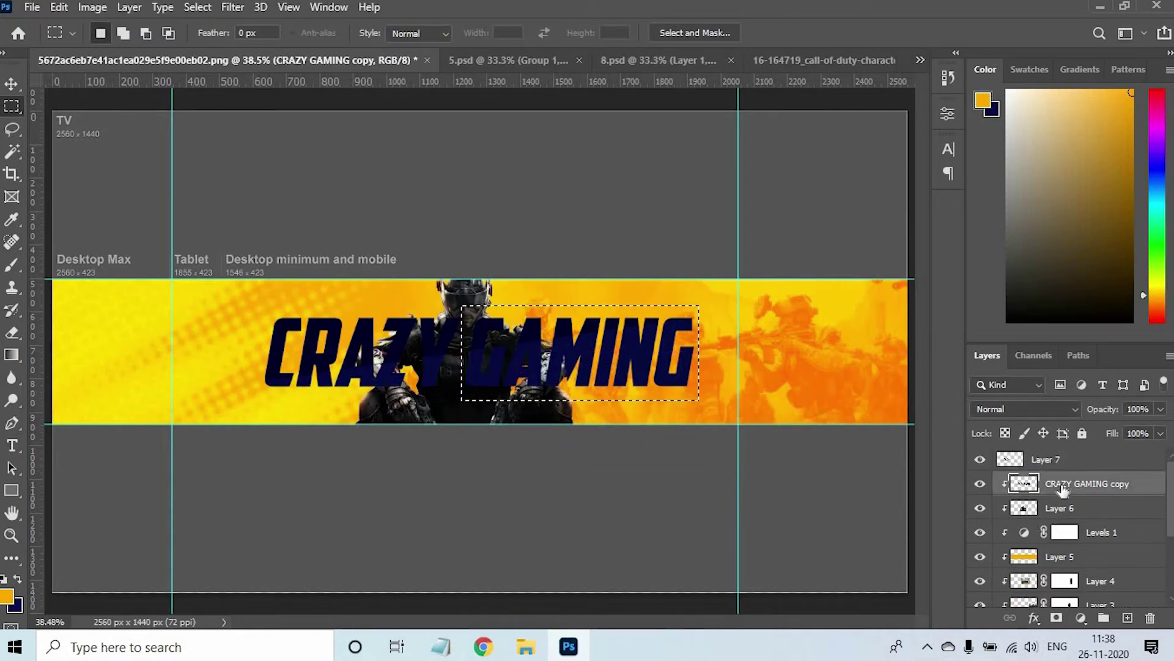
pyautogui.hotkey('ctrl', 'j')
pyautogui.click(981, 508)
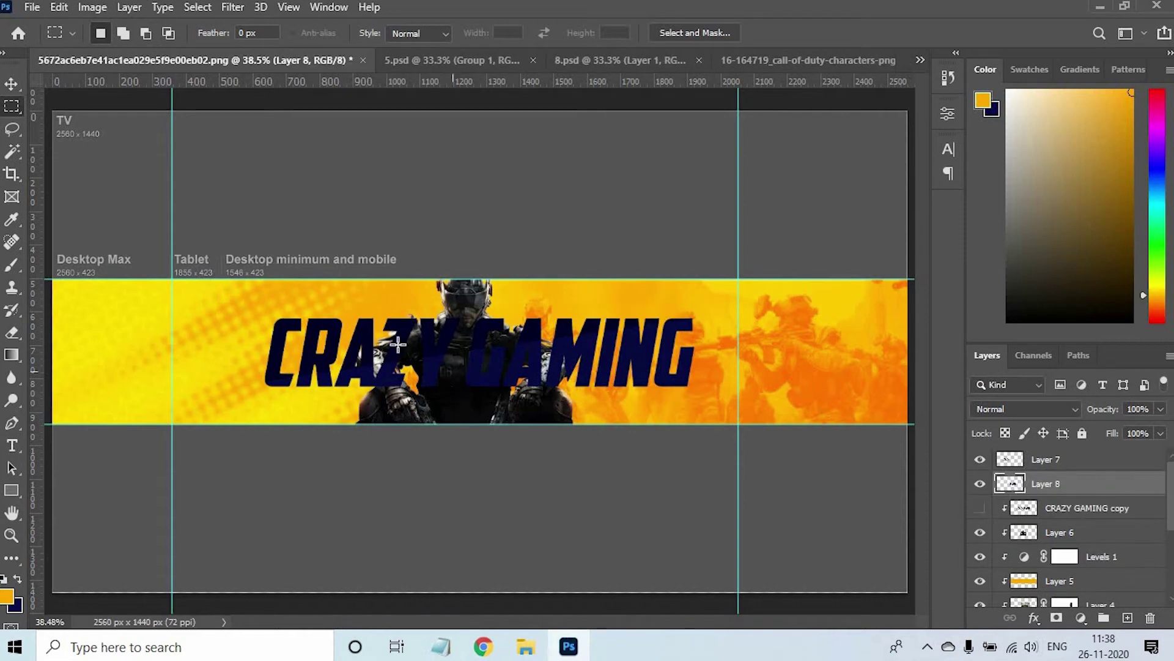
# Spread the words CRAZY and GAMING apart and place both word layers beneath the soldier layer.
pyautogui.press('v')
pyautogui.moveTo(558, 369); pyautogui.dragTo(524, 368)
pyautogui.keyDown('shift'); pyautogui.click(1057, 459); pyautogui.keyUp('shift')
pyautogui.moveTo(1056, 460); pyautogui.dragTo(1046, 544)
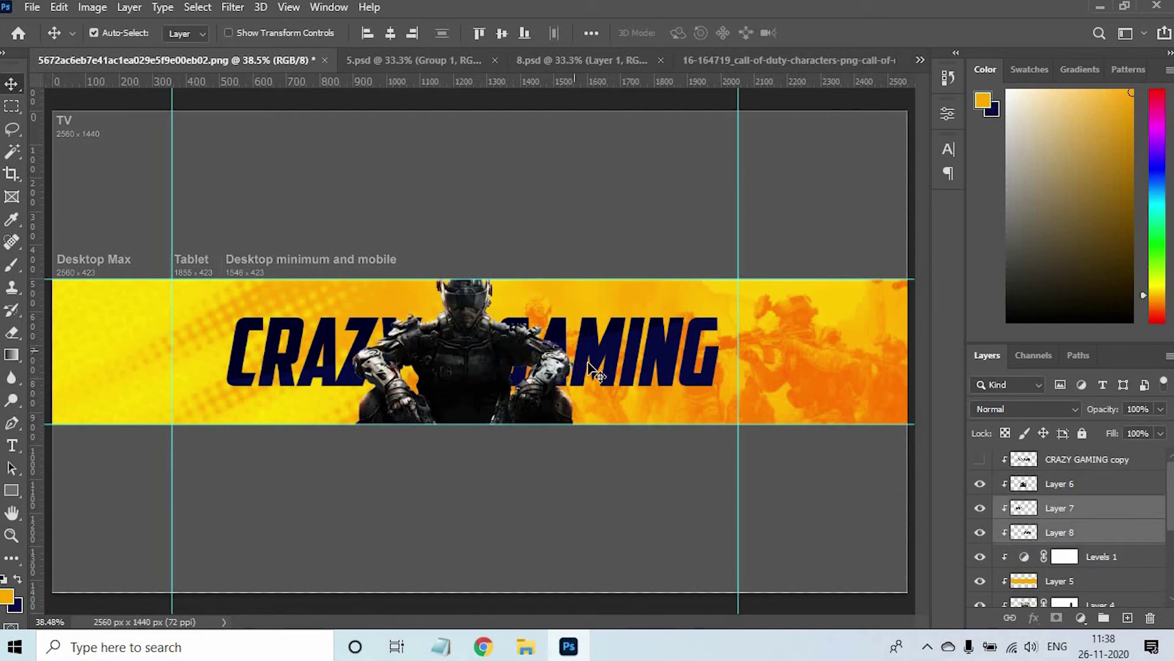
# Shift GAMING about 57 px right to the guide and move CRAZY slightly further left.
pyautogui.click(645, 427)
pyautogui.moveTo(631, 358); pyautogui.dragTo(650, 357)
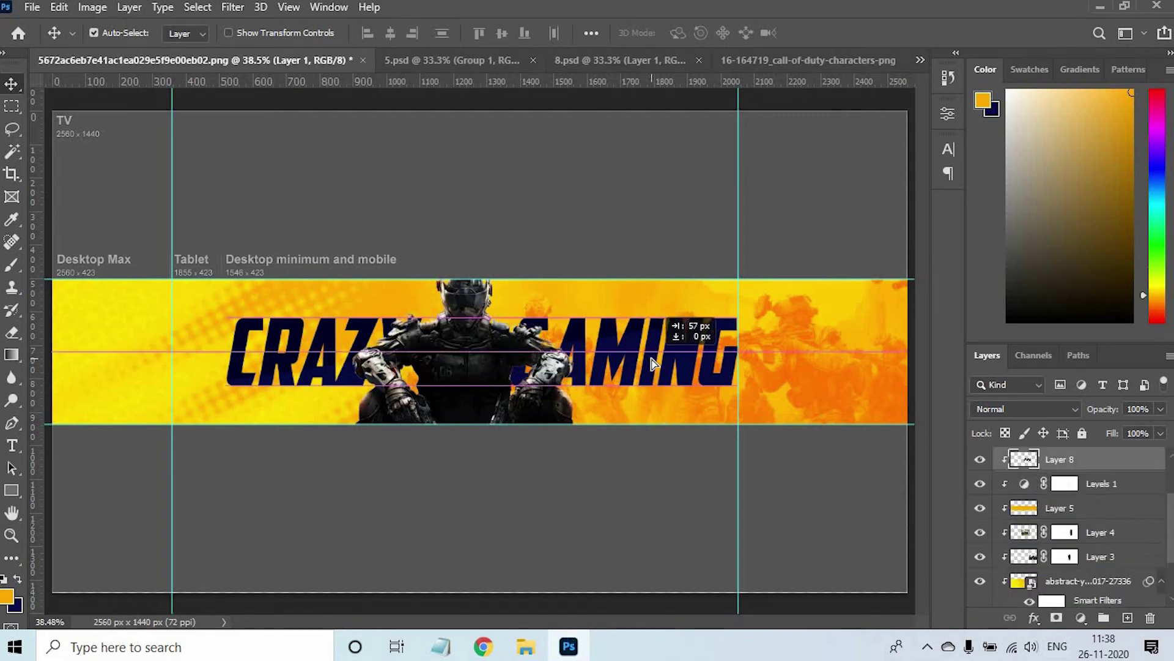
pyautogui.moveTo(285, 365); pyautogui.dragTo(267, 365)
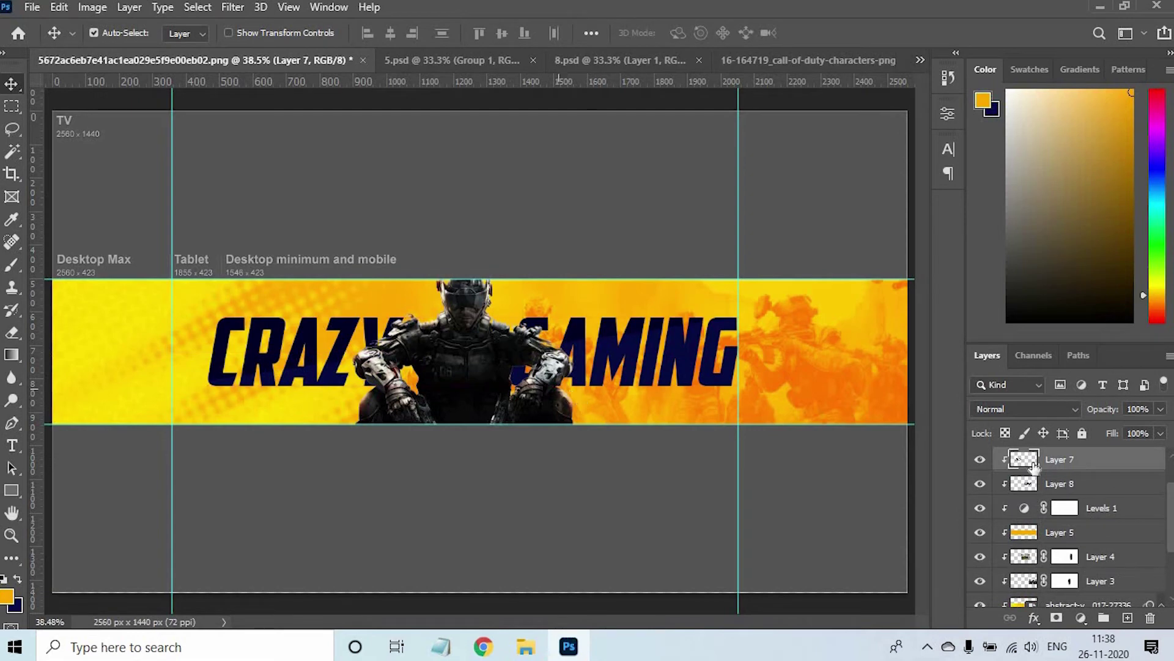
# Move the GAMING word layer above the soldier layer so its G overlaps the soldier's arm.
pyautogui.click(1066, 483)
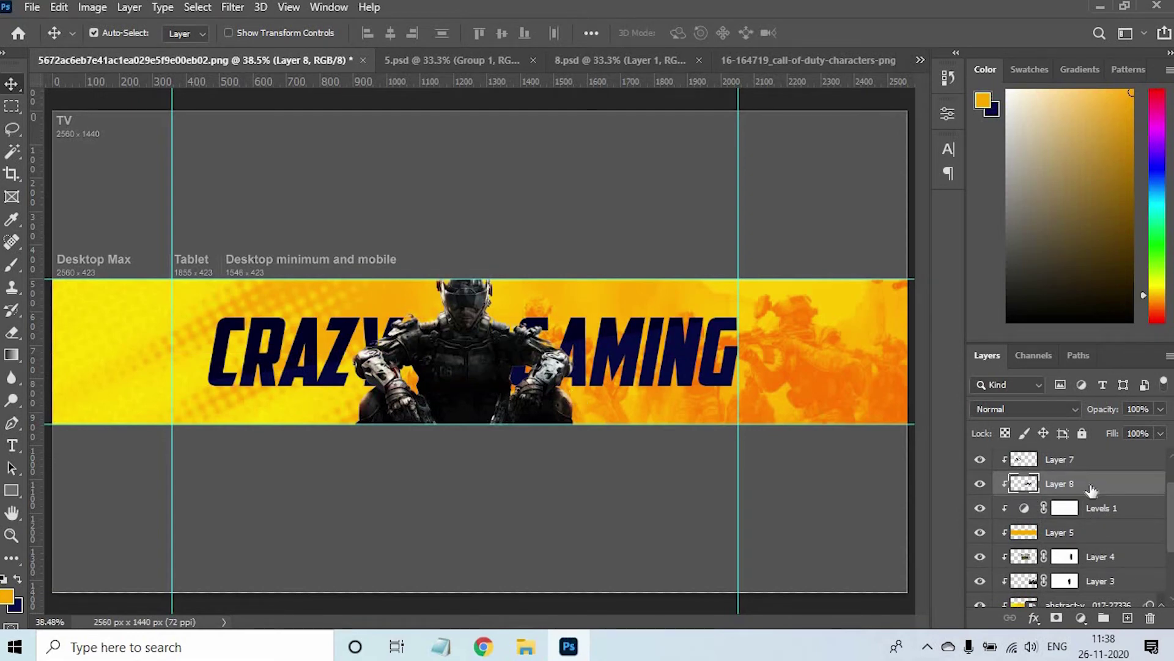
pyautogui.scroll(2, 1088, 507)
pyautogui.moveTo(1088, 532); pyautogui.dragTo(1082, 472)
pyautogui.moveTo(458, 333); pyautogui.dragTo(493, 371)
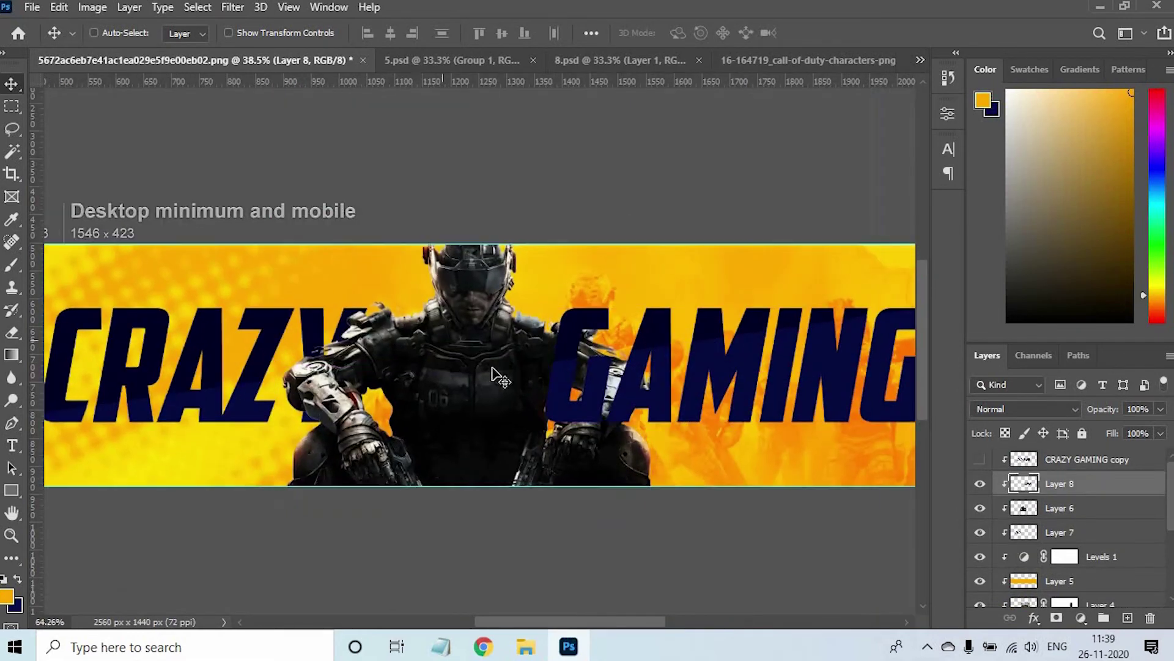
pyautogui.hotkey('ctrl', '0')
# Add a drop shadow to the CRAZY layer with 41% opacity, 28 px distance, 44% spread and 7 px size.
pyautogui.click(334, 384)
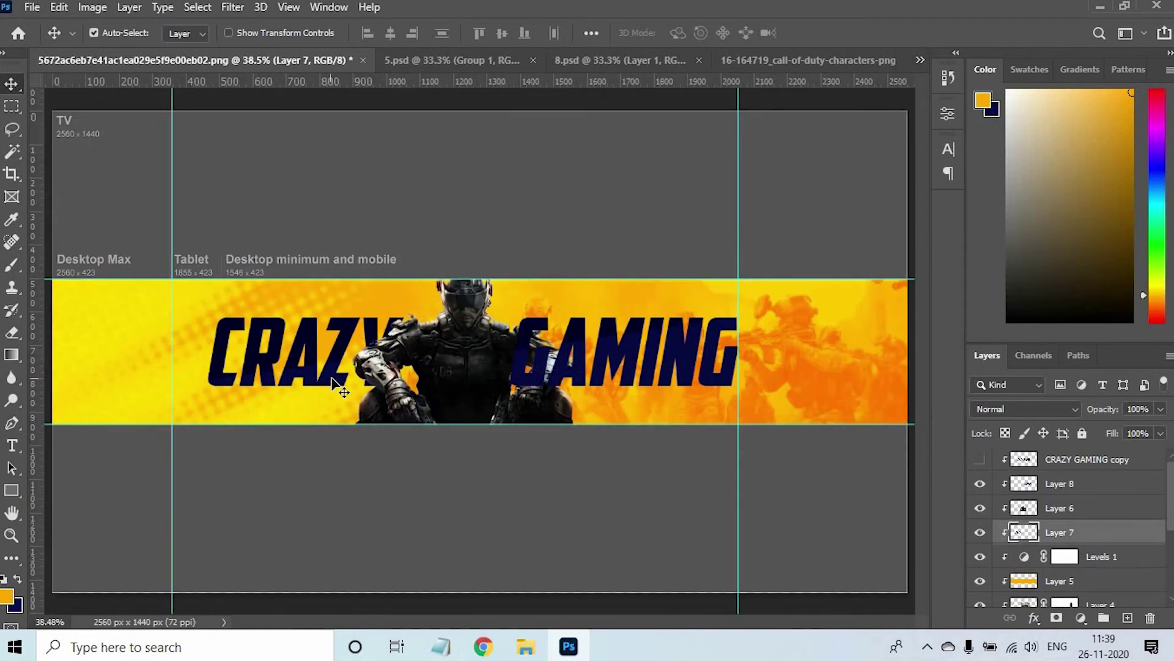
pyautogui.click(1034, 617)
pyautogui.click(1077, 608)
pyautogui.moveTo(625, 206); pyautogui.dragTo(986, 179)
pyautogui.moveTo(281, 343); pyautogui.dragTo(285, 405)
pyautogui.moveTo(1089, 176); pyautogui.dragTo(866, 203)
pyautogui.moveTo(873, 292)
pyautogui.mouseDown()
pyautogui.moveTo(892, 290)
pyautogui.moveTo(875, 293)
pyautogui.mouseUp()
pyautogui.moveTo(878, 344); pyautogui.dragTo(849, 396)
pyautogui.moveTo(207, 361); pyautogui.dragTo(226, 361)
pyautogui.click(1141, 244)
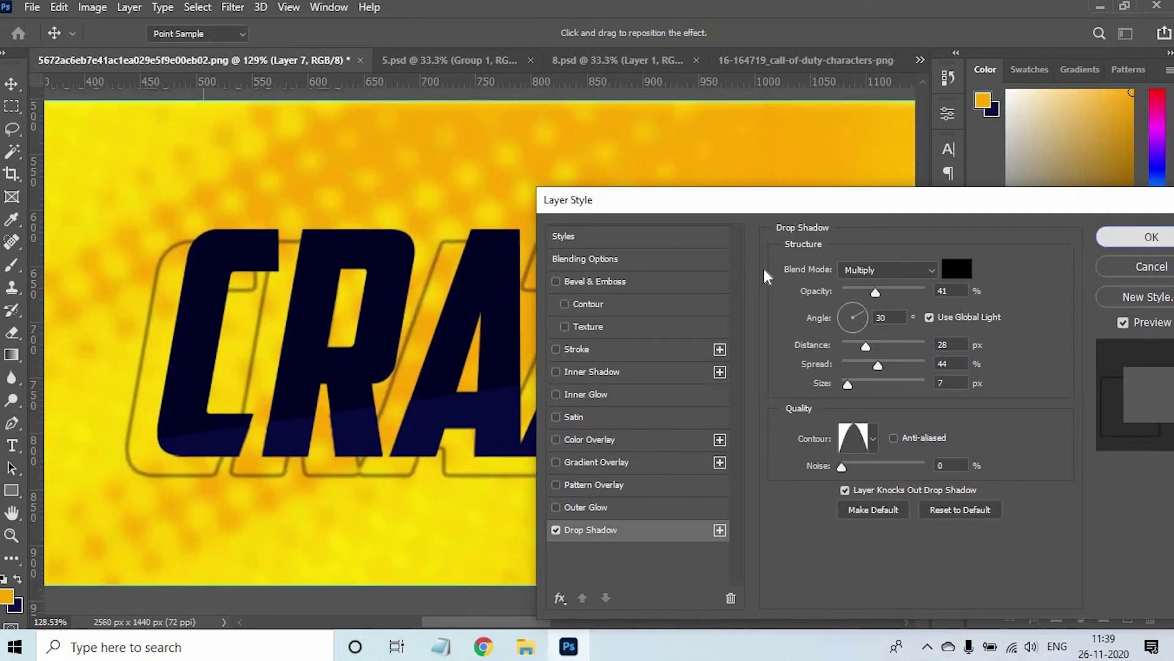
# Copy the CRAZY layer's style and paste it onto the GAMING layer.
pyautogui.hotkey('ctrl', '-')
pyautogui.hotkey('ctrl', '-')
pyautogui.hotkey('ctrl', '-')
pyautogui.moveTo(778, 341); pyautogui.dragTo(492, 348)
pyautogui.rightClick(1060, 531)
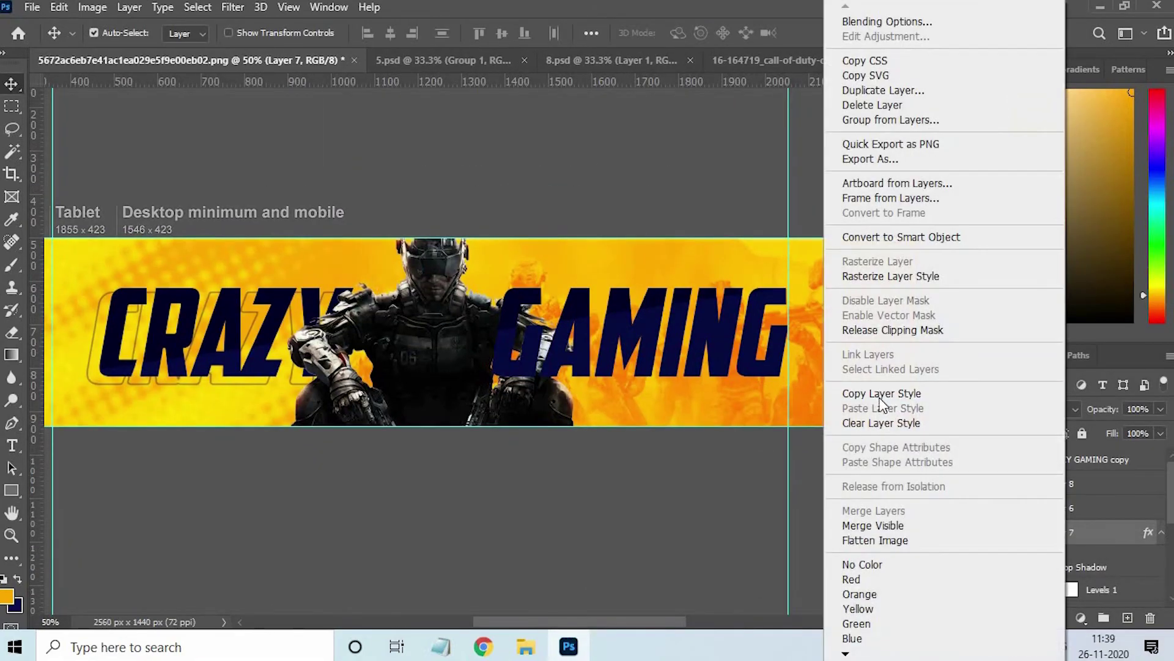
pyautogui.click(880, 390)
pyautogui.click(698, 351)
pyautogui.rightClick(1088, 486)
pyautogui.click(905, 408)
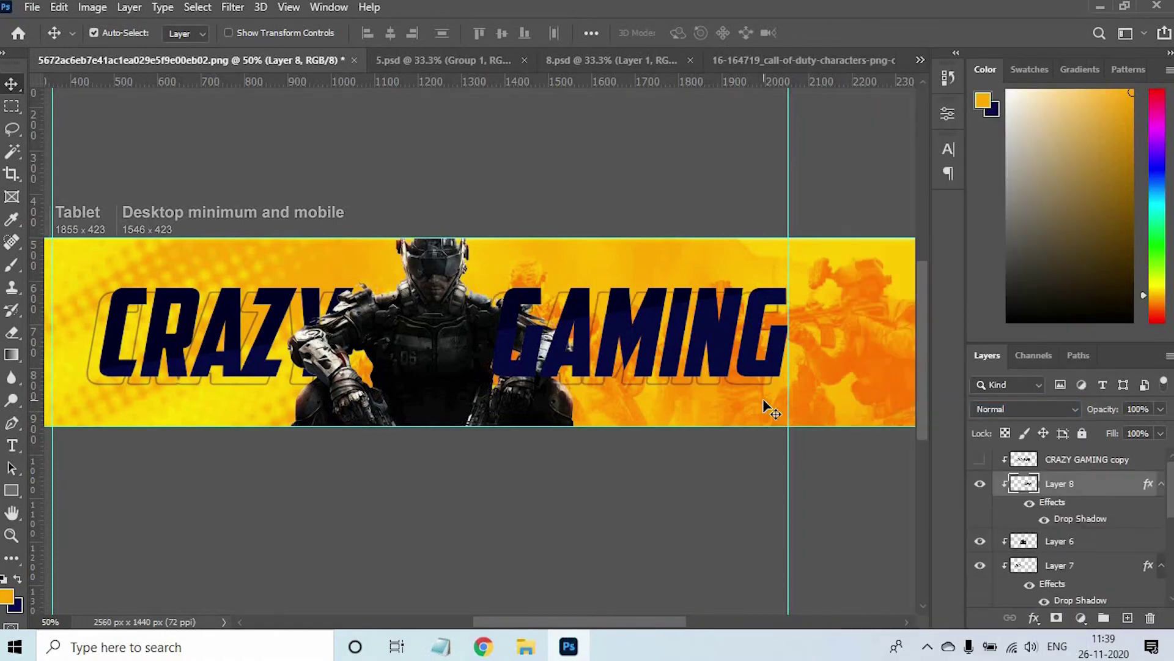
# Select CRAZY, GAMING and the soldier and nudge them left together to sit centrally between the vertical guides.
pyautogui.hotkey('ctrl', '-')
pyautogui.hotkey('ctrl', '-')
pyautogui.moveTo(526, 348); pyautogui.dragTo(542, 308)
pyautogui.rightClick(551, 313)
pyautogui.hotkey('ctrl', '0')
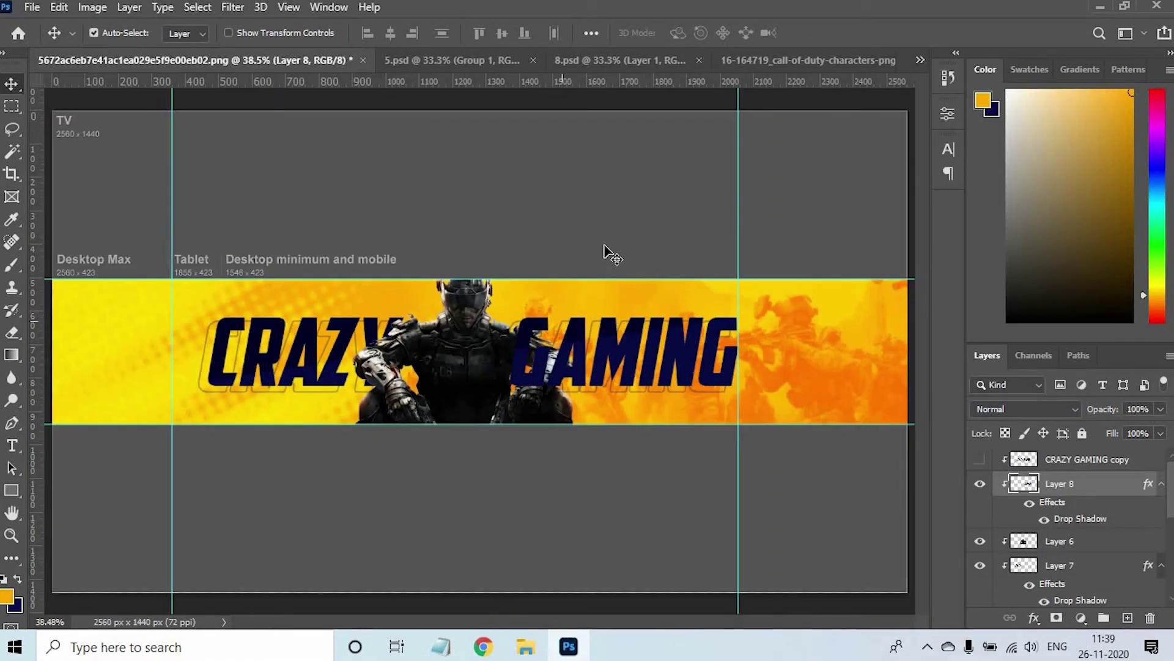
pyautogui.click(341, 344)
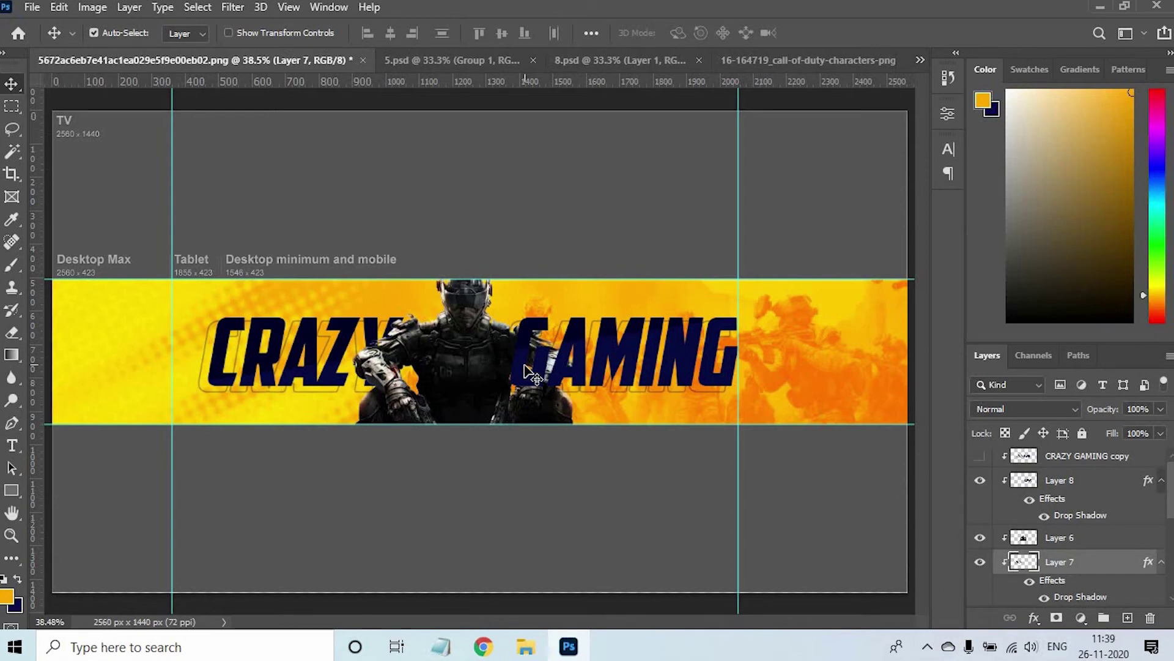
pyautogui.click(455, 431)
pyautogui.keyDown('shift'); pyautogui.click(338, 364); pyautogui.keyUp('shift')
pyautogui.moveTo(541, 375); pyautogui.dragTo(530, 387)
pyautogui.hotkey('ctrl', 'z')
pyautogui.press('Left')
pyautogui.press('Left')
pyautogui.press('Left')
pyautogui.press('Left')
pyautogui.press('Left')
pyautogui.press('Left')
pyautogui.press('Left')
pyautogui.press('Left')
pyautogui.press('Left')
pyautogui.press('Left')
pyautogui.press('Left')
pyautogui.press('Left')
pyautogui.press('Left')
pyautogui.press('Left')
pyautogui.press('Left')
pyautogui.press('Left')
pyautogui.press('Left')
pyautogui.press('Left')
pyautogui.press('Left')
pyautogui.press('Left')
pyautogui.press('Left')
pyautogui.press('Left')
pyautogui.press('Left')
pyautogui.press('Left')
pyautogui.press('Left')
pyautogui.press('Left')
pyautogui.press('Left')
pyautogui.press('Left')
pyautogui.press('Left')
pyautogui.press('Left')
pyautogui.press('Left')
pyautogui.press('Left')
pyautogui.press('Left')
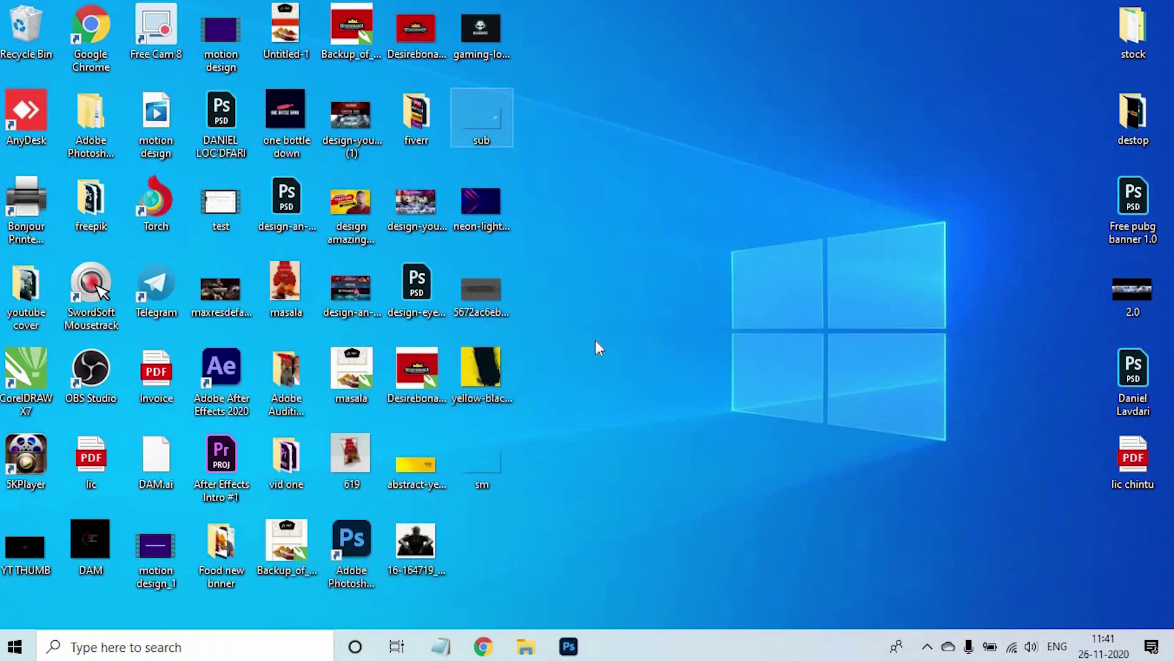
# Place the desktop image named sub into the banner document at 100% scale.
pyautogui.moveTo(481, 117); pyautogui.dragTo(630, 394)
pyautogui.scroll(-1, 605, 296)
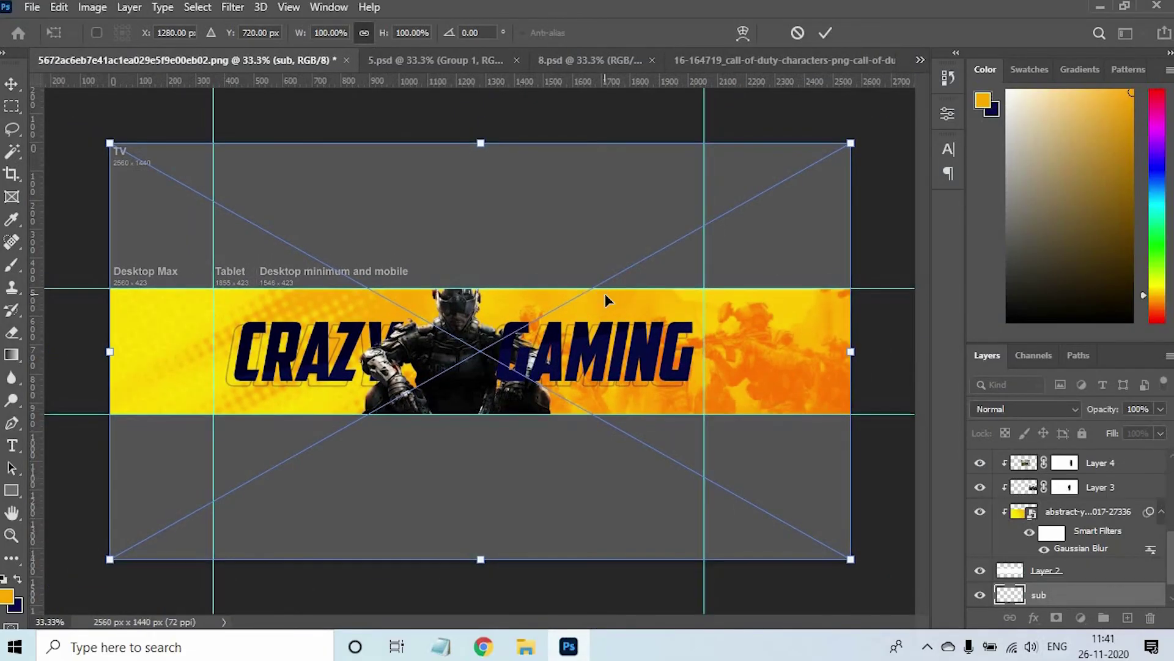
pyautogui.press('Return')
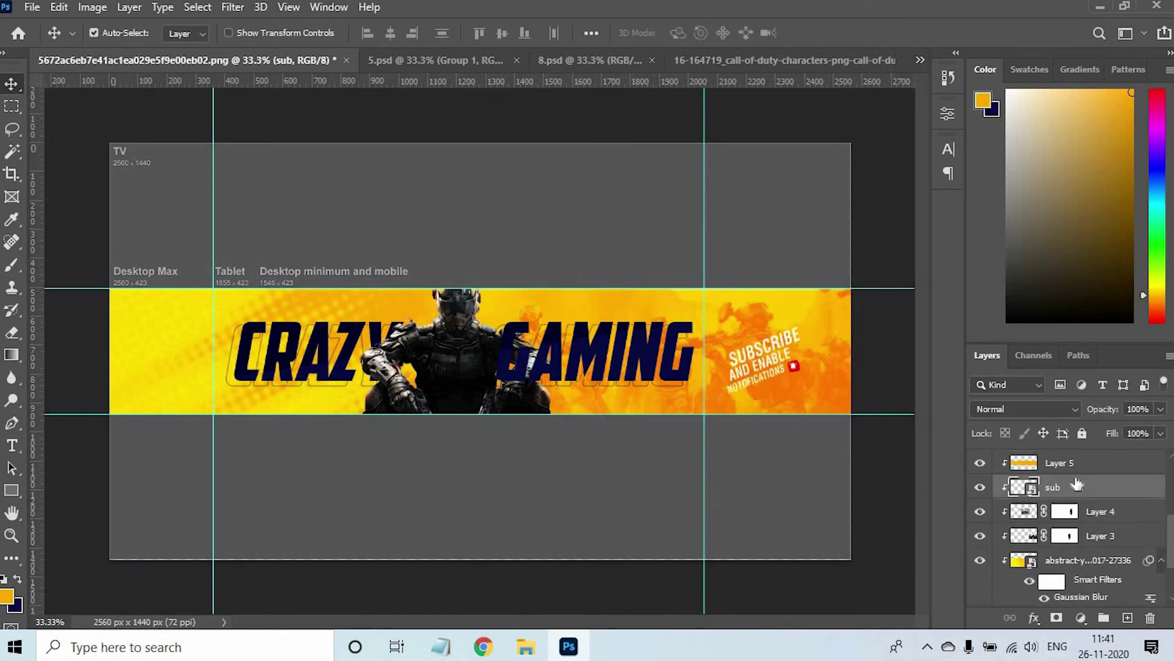
# Move the clipped sub layer up the stack to just above the GAMING layer.
pyautogui.scroll(2, 1077, 485)
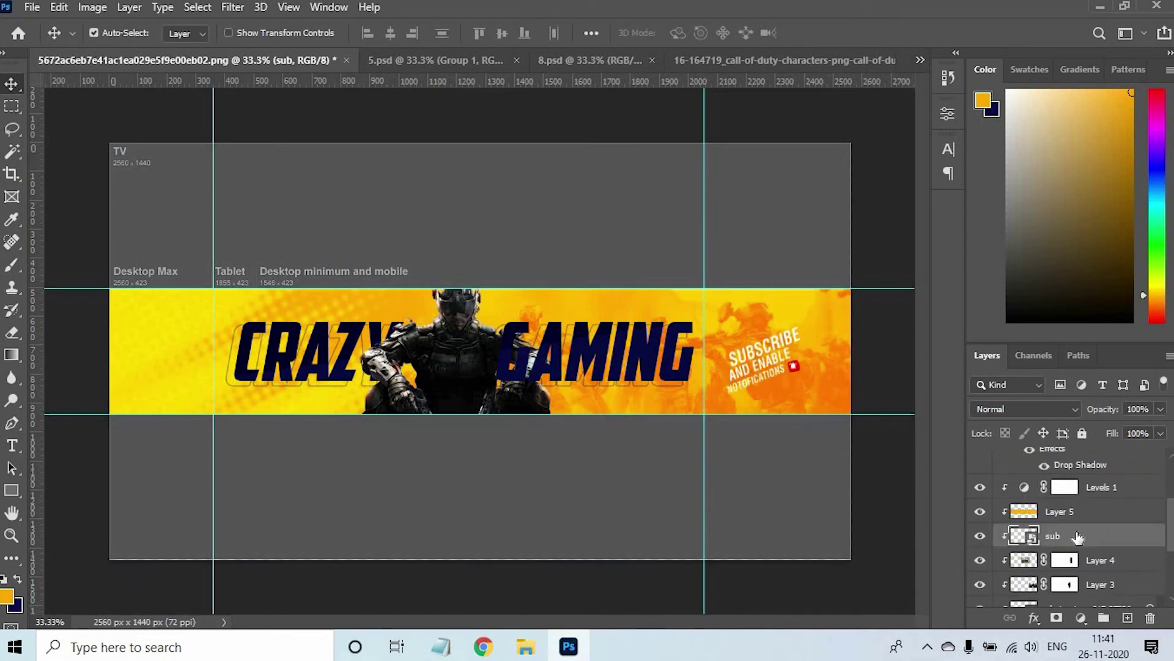
pyautogui.moveTo(1089, 437)
pyautogui.mouseDown()
pyautogui.moveTo(1092, 467)
pyautogui.moveTo(1101, 448)
pyautogui.moveTo(1092, 454)
pyautogui.mouseUp()
pyautogui.scroll(2, 1092, 494)
pyautogui.moveTo(1079, 542); pyautogui.dragTo(1080, 472)
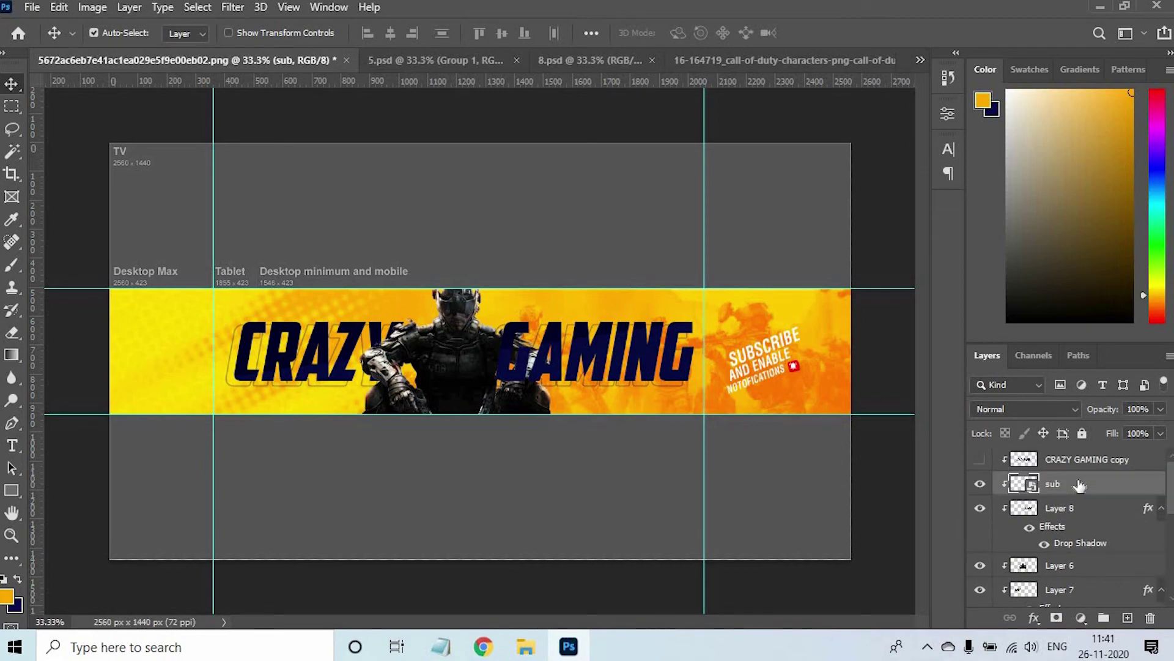
pyautogui.moveTo(825, 426); pyautogui.dragTo(789, 410)
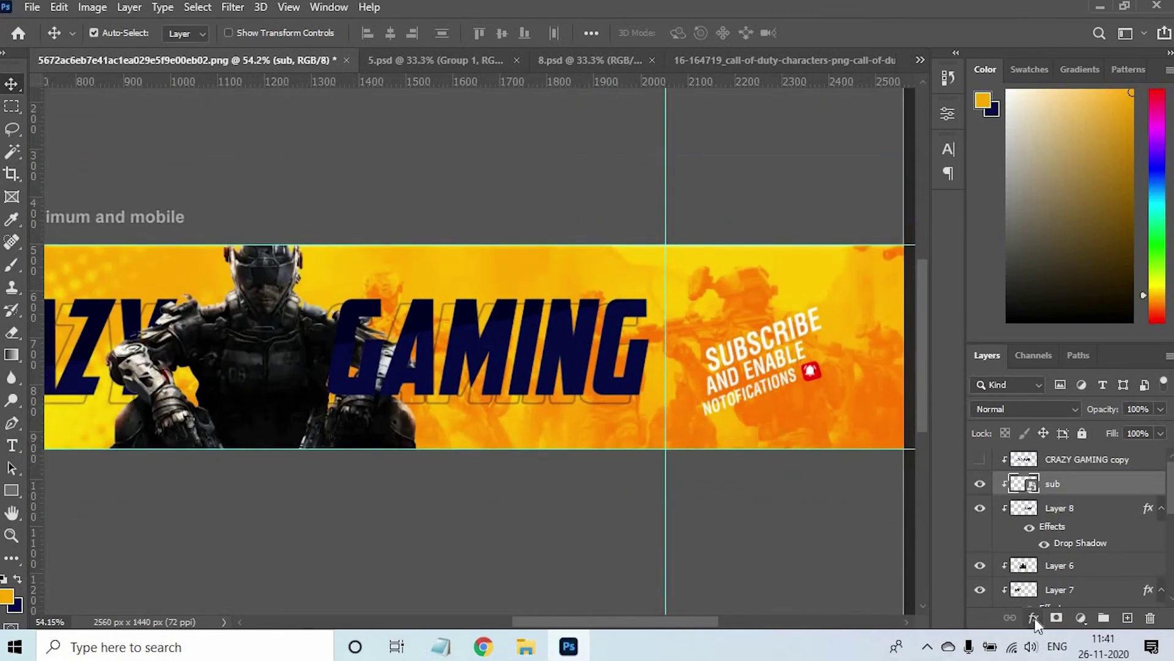
pyautogui.click(1034, 620)
pyautogui.click(1082, 619)
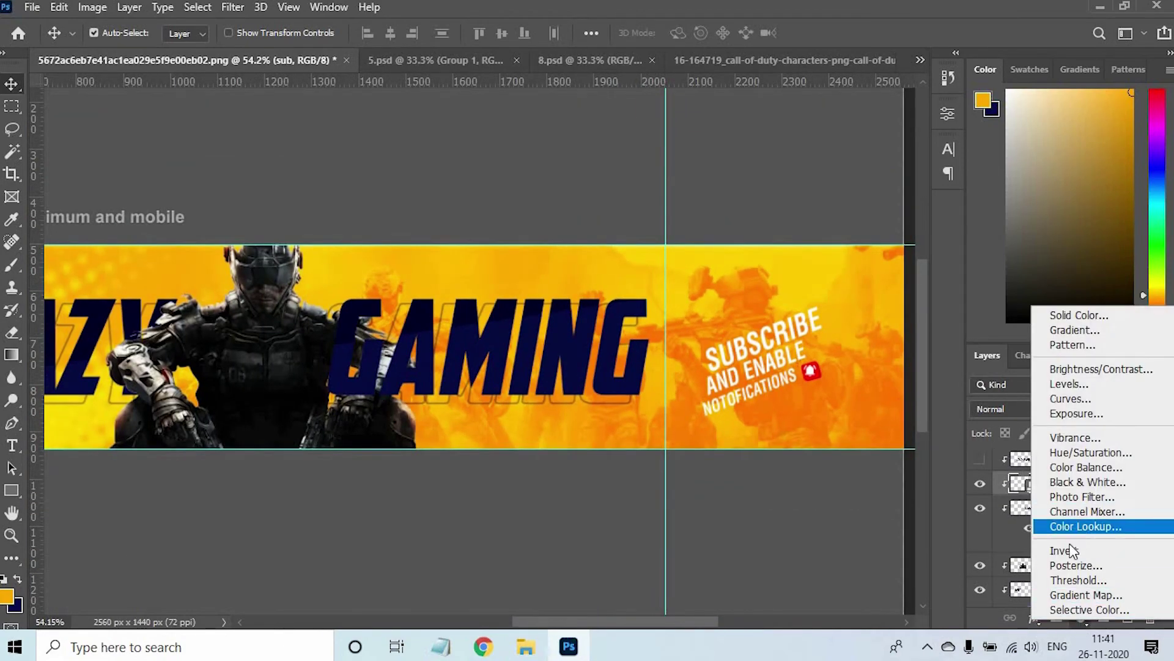
pyautogui.click(1038, 621)
pyautogui.click(1076, 552)
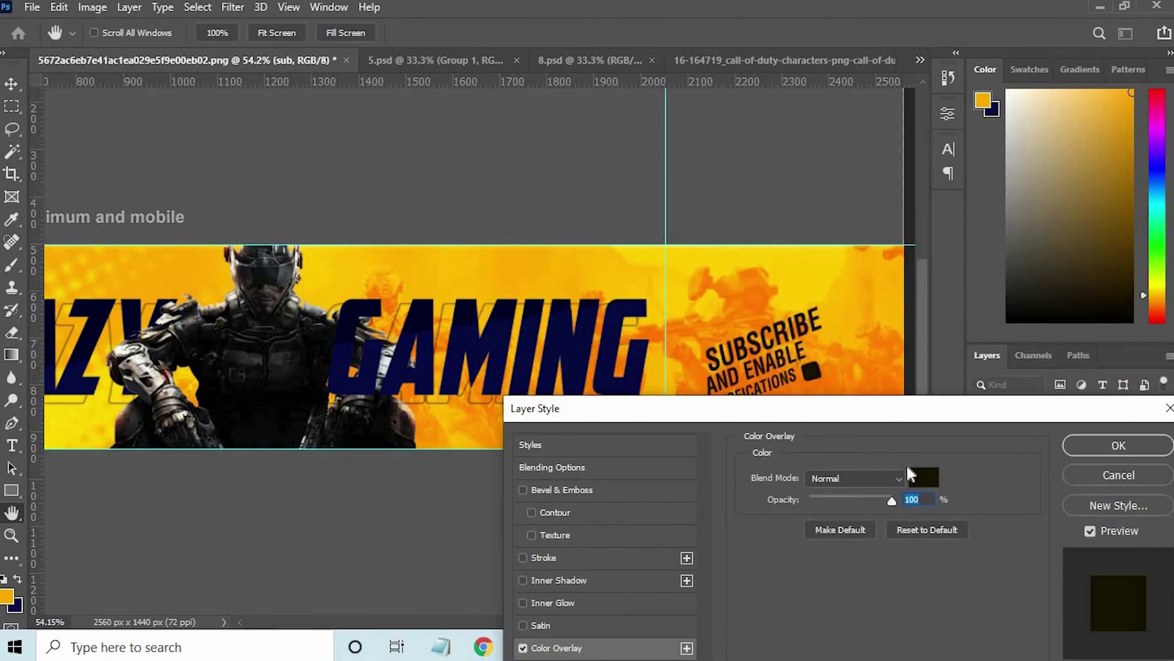
pyautogui.moveTo(855, 500); pyautogui.dragTo(875, 501)
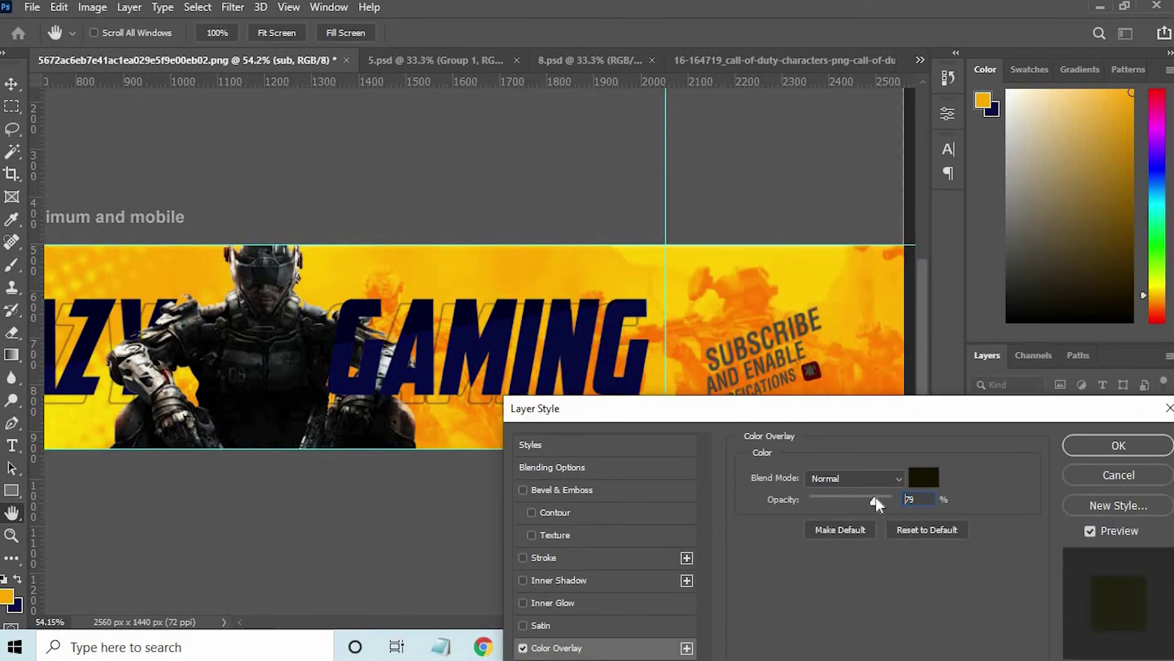
pyautogui.press('Escape')
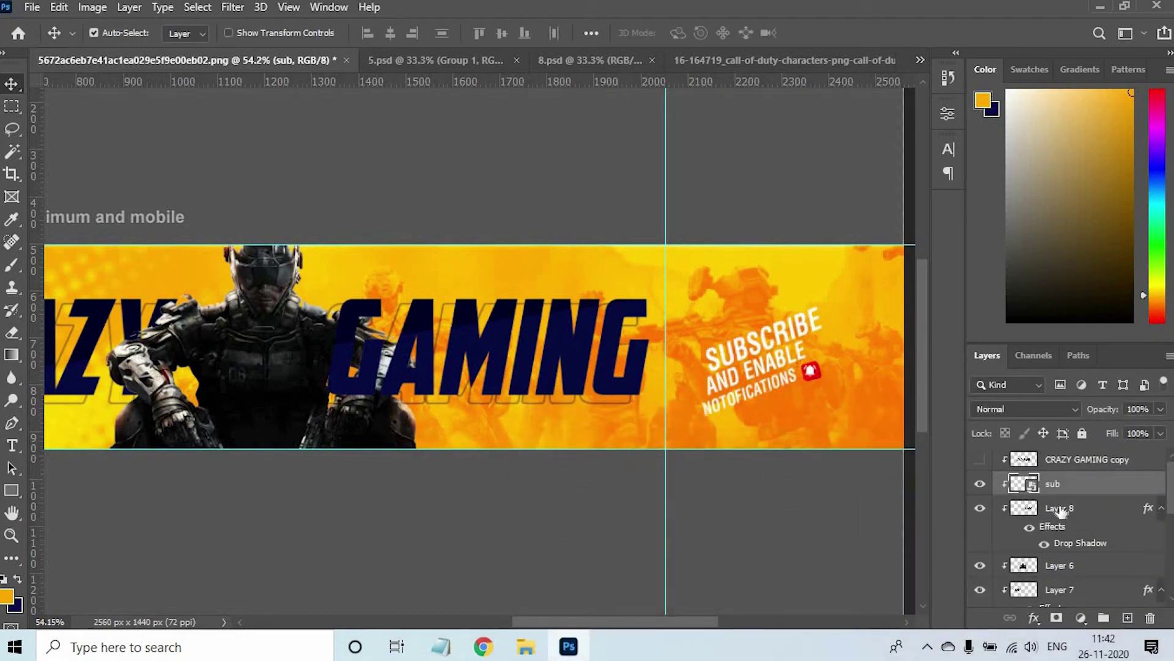
# Select the red bell icon in the subscribe graphic and copy it from the sub layer onto a new layer.
pyautogui.moveTo(794, 352)
pyautogui.mouseDown()
pyautogui.moveTo(856, 352)
pyautogui.moveTo(548, 331)
pyautogui.moveTo(615, 332)
pyautogui.moveTo(556, 435)
pyautogui.mouseUp()
pyautogui.click(12, 106)
pyautogui.moveTo(550, 325); pyautogui.dragTo(583, 349)
pyautogui.hotkey('ctrl', 'j')
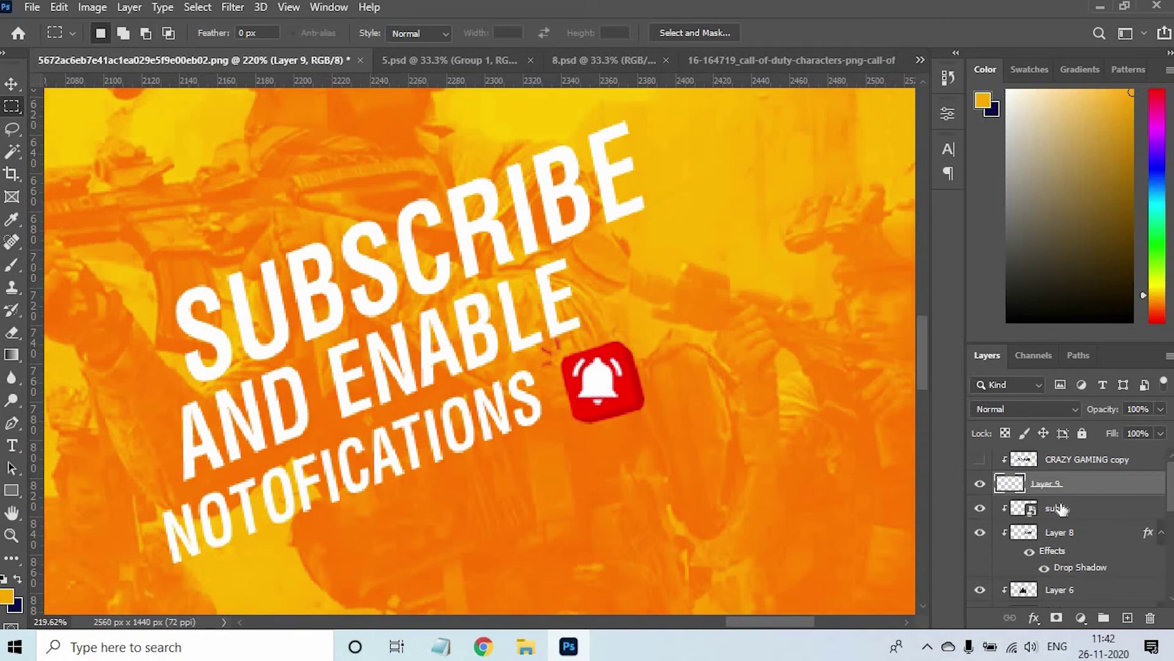
# Rasterize the sub layer and delete the bell's area from it, using the copied bell layer's outline as the selection.
pyautogui.click(1058, 510)
pyautogui.press('Delete')
pyautogui.click(563, 249)
pyautogui.rightClick(1067, 512)
pyautogui.click(878, 335)
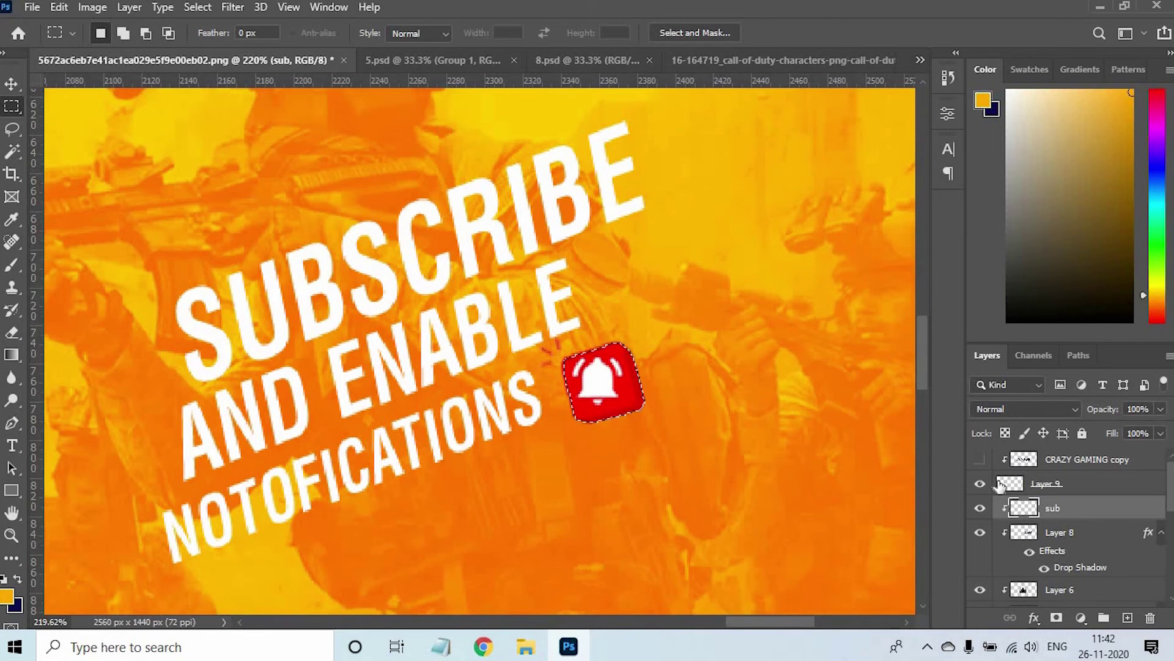
pyautogui.press('Delete')
pyautogui.hotkey('ctrl', 'z')
# Apply a black Color Overlay with Normal blending at 100% opacity to the sub layer's subscribe text.
pyautogui.click(1077, 615)
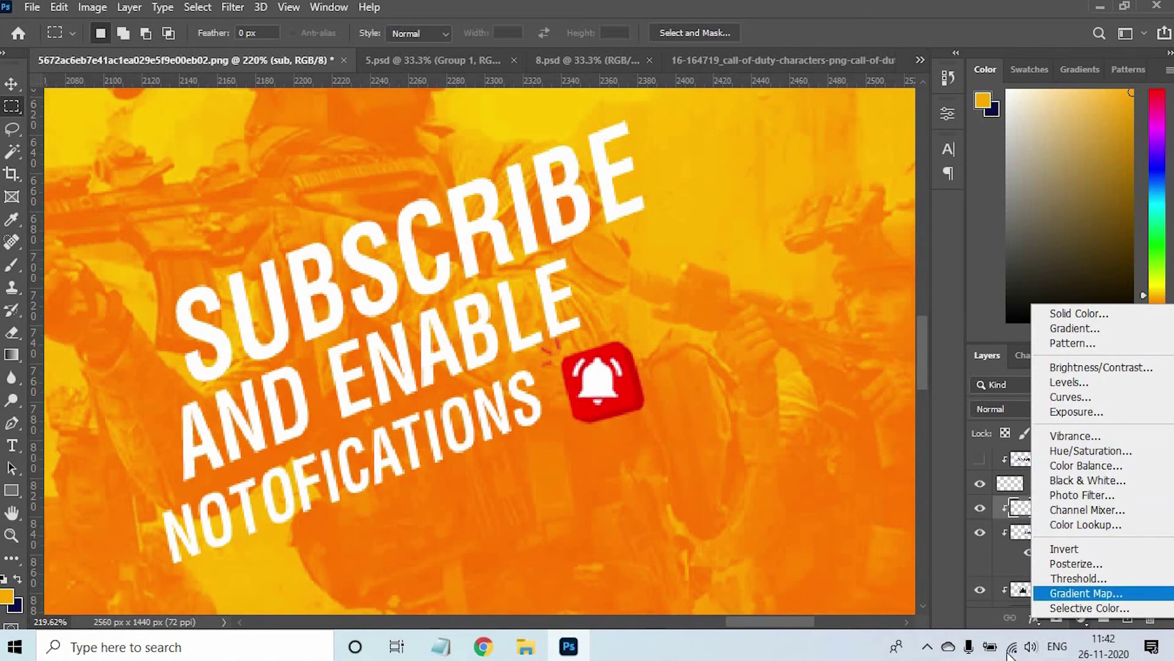
pyautogui.click(1036, 618)
pyautogui.click(1036, 617)
pyautogui.click(1070, 555)
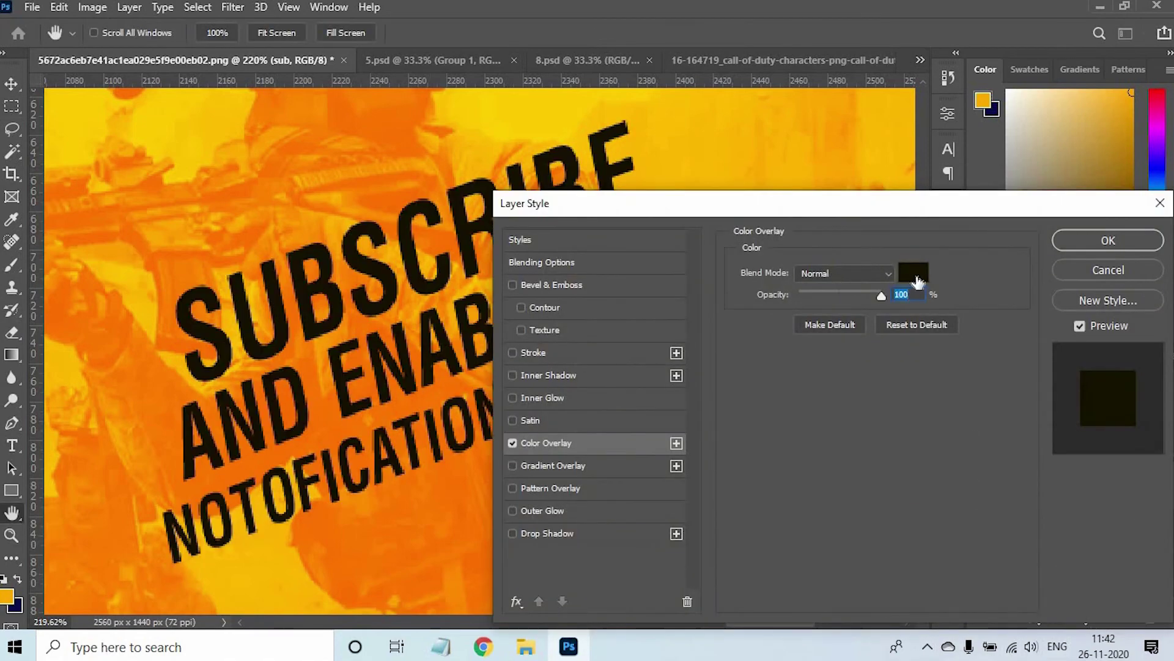
pyautogui.click(913, 269)
pyautogui.click(917, 320)
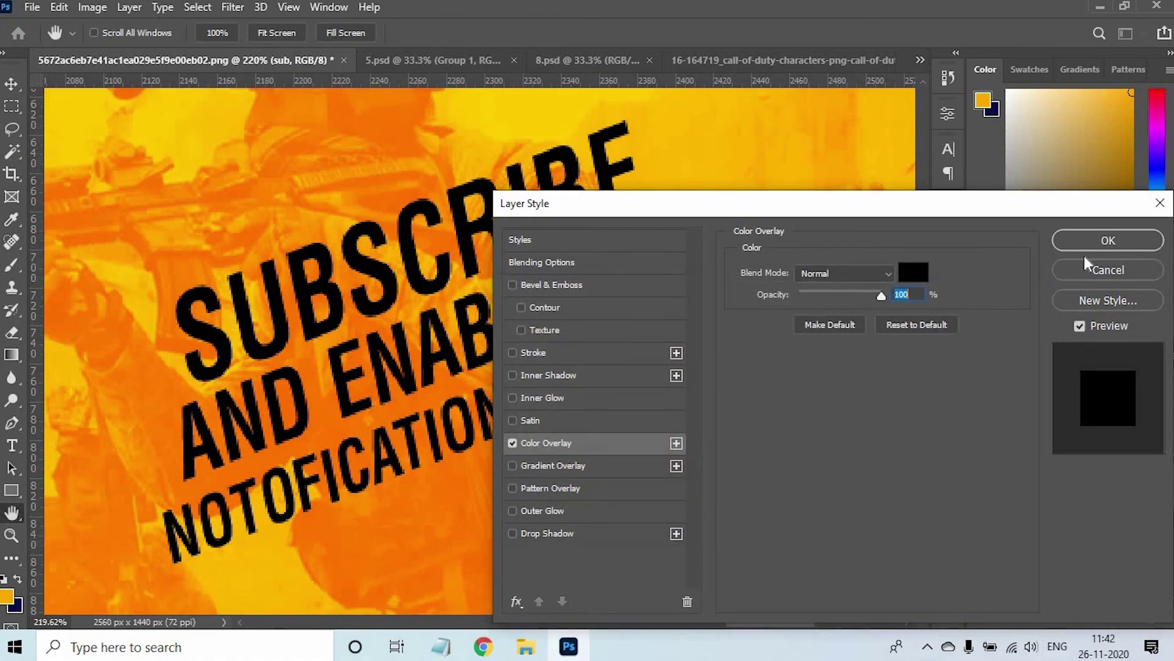
pyautogui.click(1095, 241)
# Place the desktop image named sm into the banner at 100% scale with its social media icons just below GAMING.
pyautogui.scroll(-10, 578, 344)
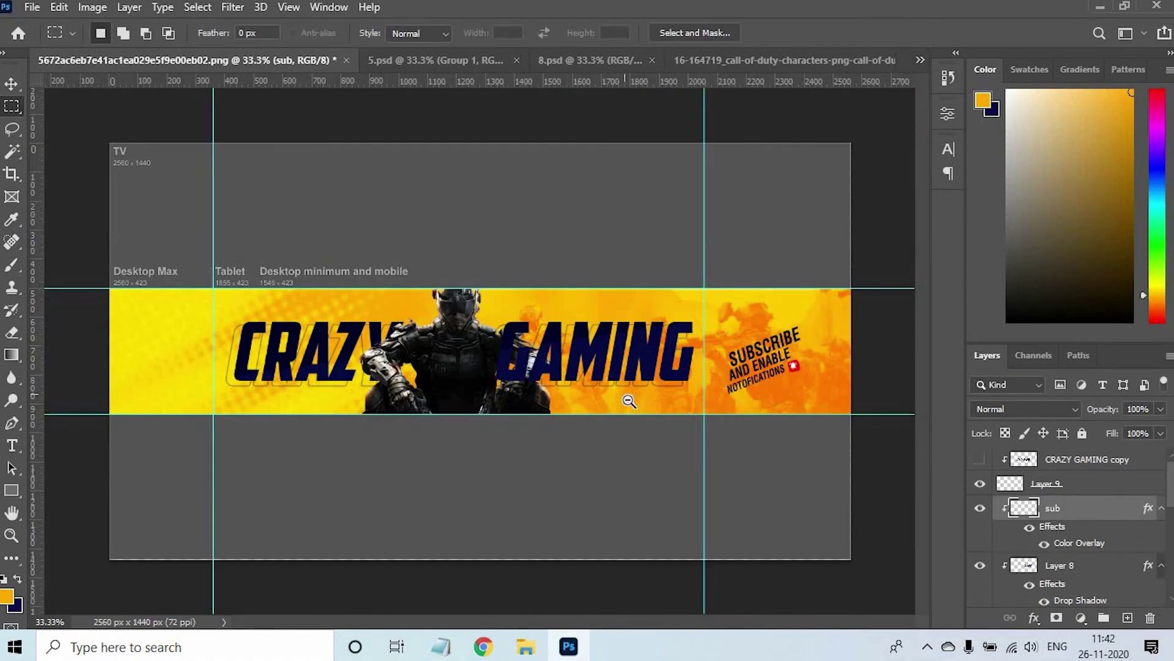
pyautogui.rightClick(617, 390)
pyautogui.click(637, 397)
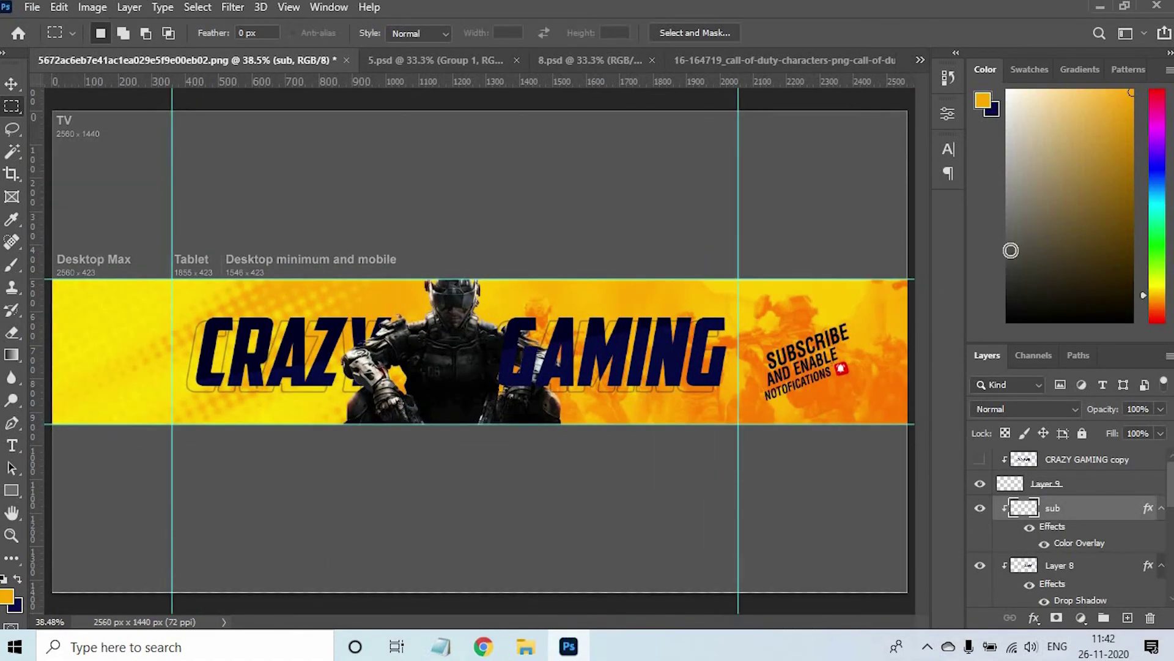
pyautogui.click(1100, 6)
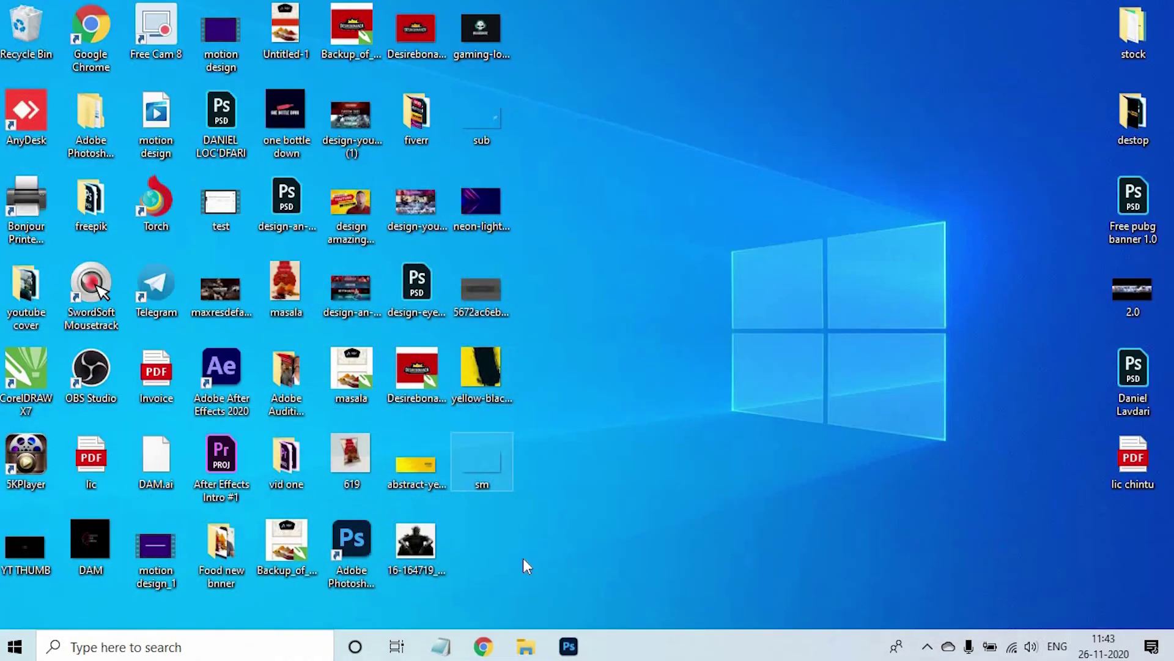
pyautogui.click(569, 647)
pyautogui.moveTo(602, 336); pyautogui.dragTo(607, 331)
pyautogui.scroll(-1, 617, 306)
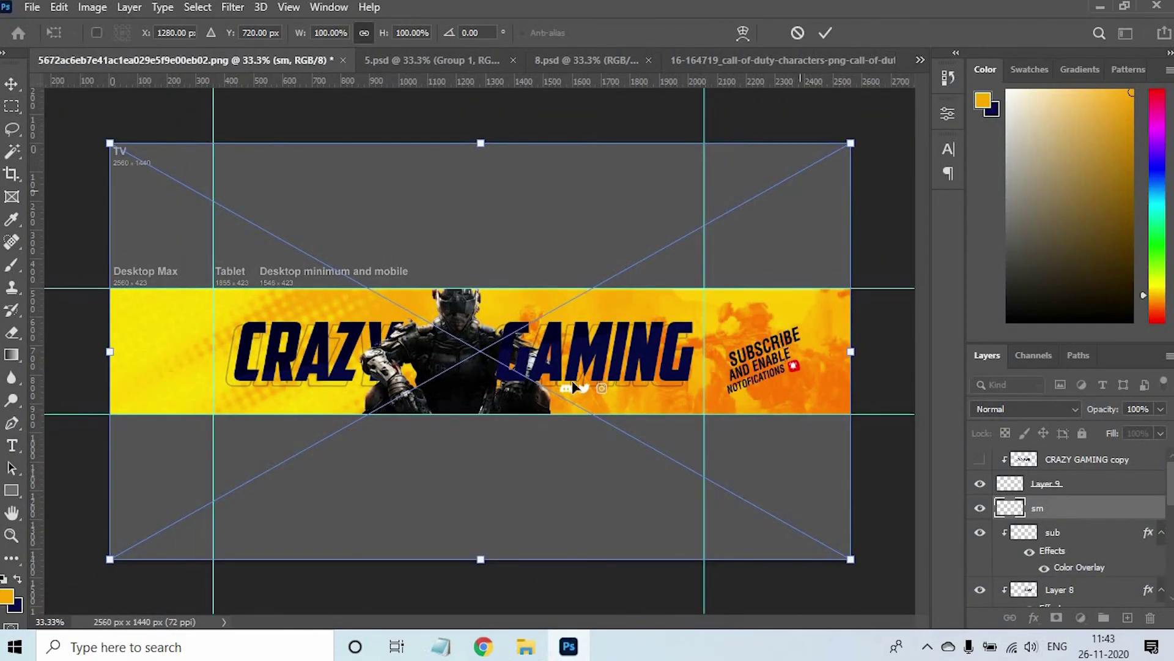
pyautogui.scroll(5, 593, 386)
pyautogui.moveTo(606, 389); pyautogui.dragTo(608, 403)
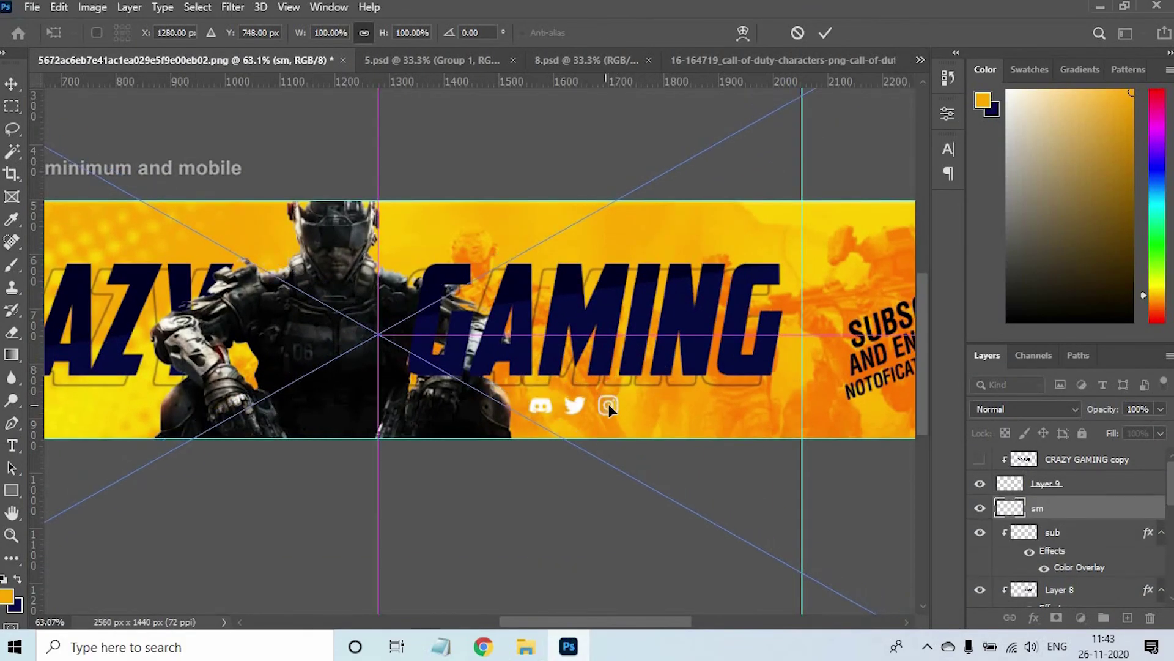
pyautogui.press('Return')
# Rasterize the sm layer and reselect its social media icons for moving.
pyautogui.rightClick(1050, 513)
pyautogui.click(861, 335)
pyautogui.keyDown('ctrl'); pyautogui.click(611, 420); pyautogui.keyUp('ctrl')
pyautogui.hotkey('ctrl', 't')
pyautogui.click(11, 84)
pyautogui.click(837, 484)
pyautogui.click(574, 406)
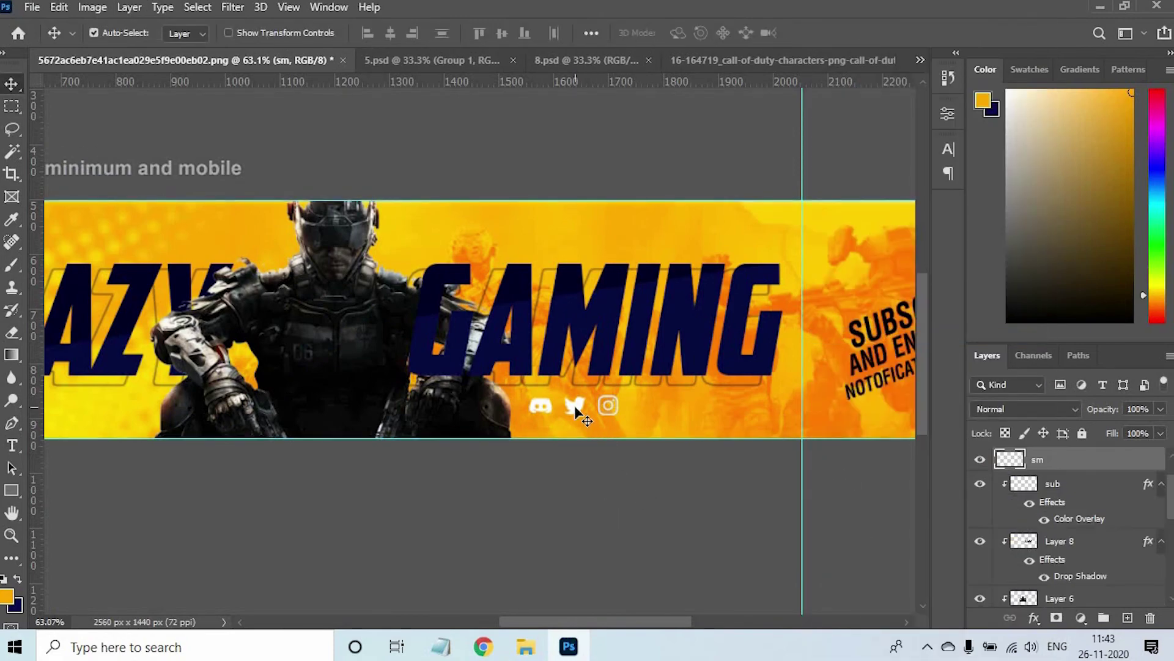
# Apply a black Color Overlay to the social media icons and shift them slightly right and down.
pyautogui.hotkey('ctrl', 't')
pyautogui.scroll(3, 602, 404)
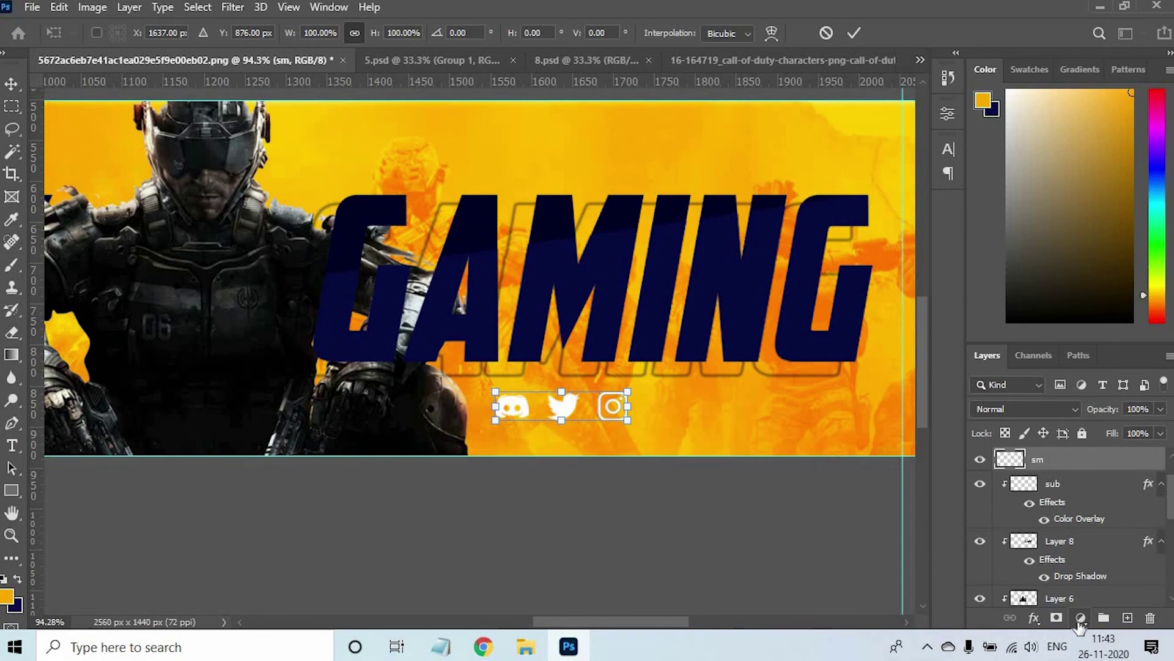
pyautogui.click(1033, 619)
pyautogui.click(1036, 619)
pyautogui.click(1078, 548)
pyautogui.press('Return')
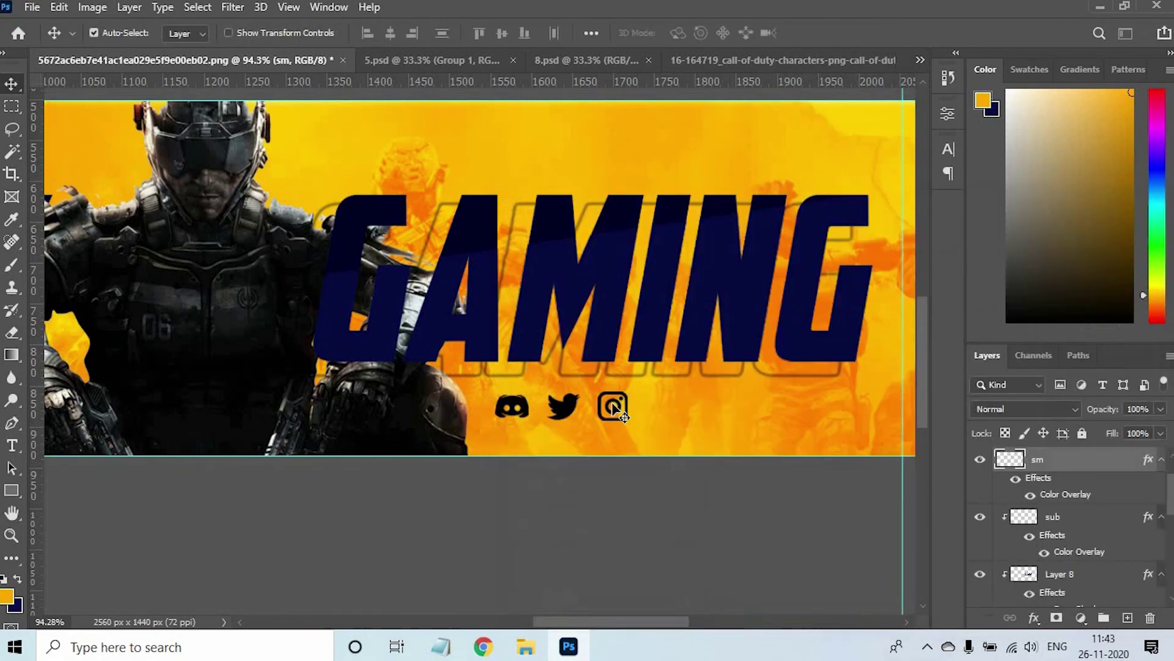
pyautogui.moveTo(567, 413)
pyautogui.mouseDown()
pyautogui.moveTo(618, 418)
pyautogui.moveTo(580, 420)
pyautogui.mouseUp()
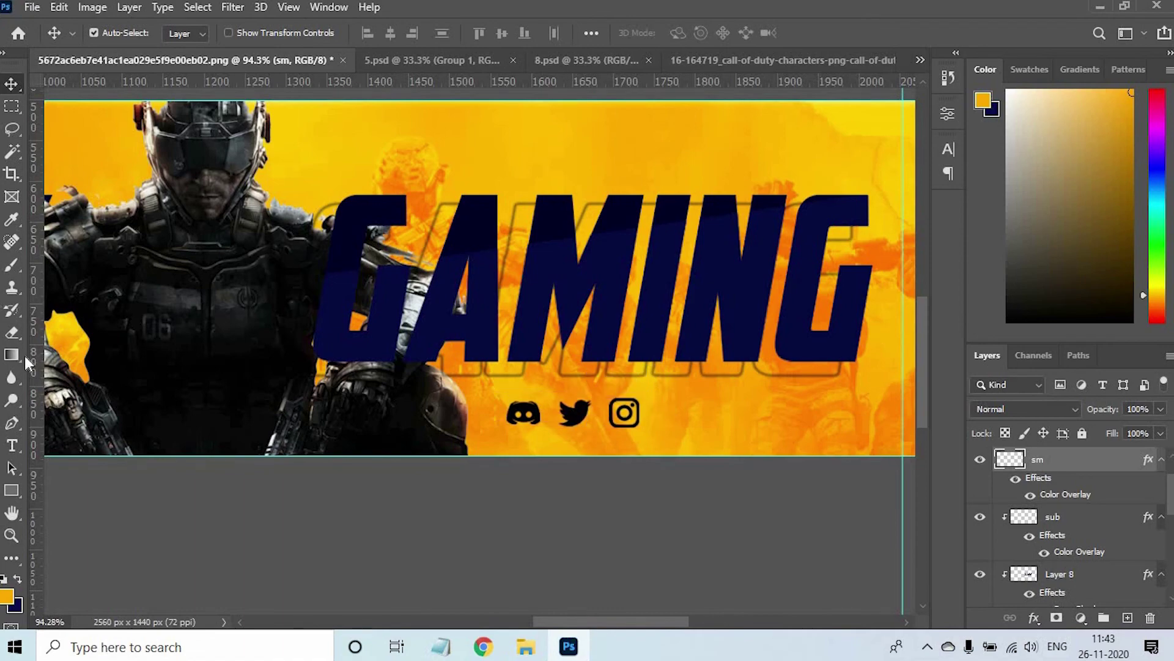
# Add the text CRAZY GAMING in American Captain at 20 pt to the right of the Instagram icon.
pyautogui.press('t')
pyautogui.click(721, 458)
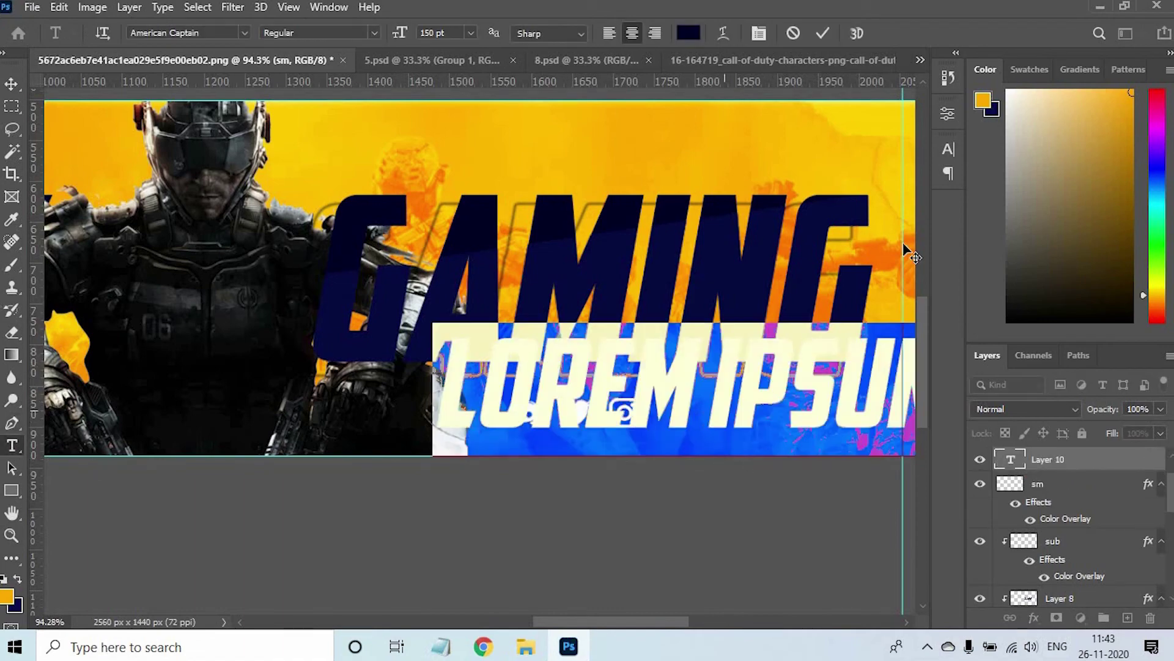
pyautogui.click(948, 149)
pyautogui.write('50')
pyautogui.press('Return')
pyautogui.write('20')
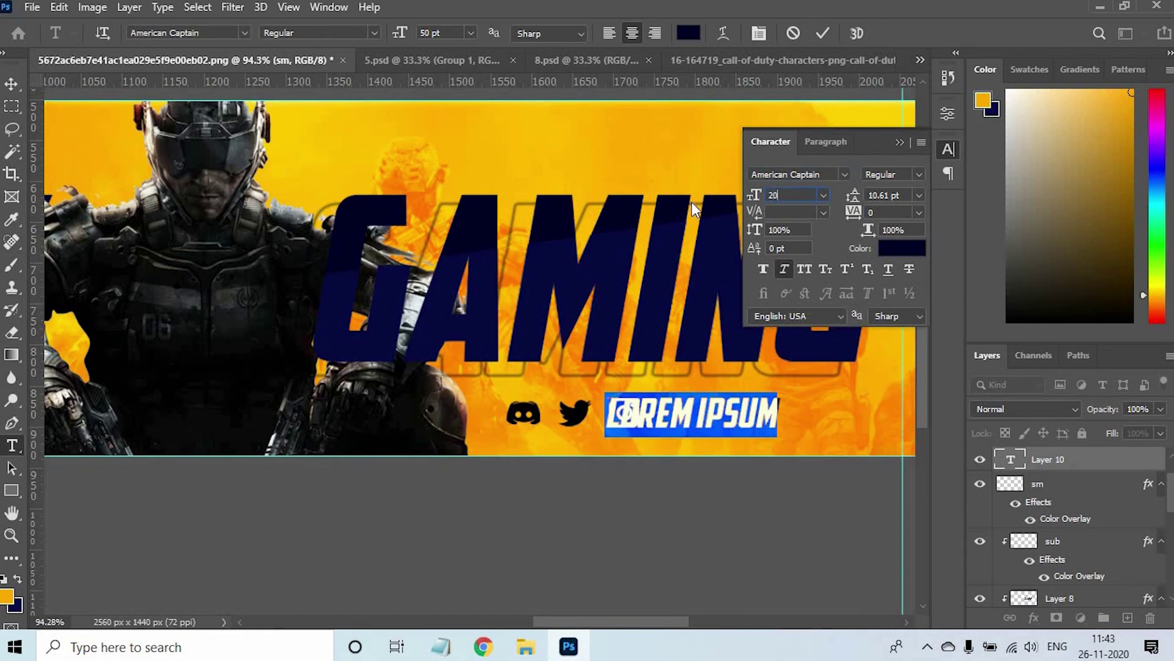
pyautogui.press('Return')
pyautogui.write('CPAZY GAMING')
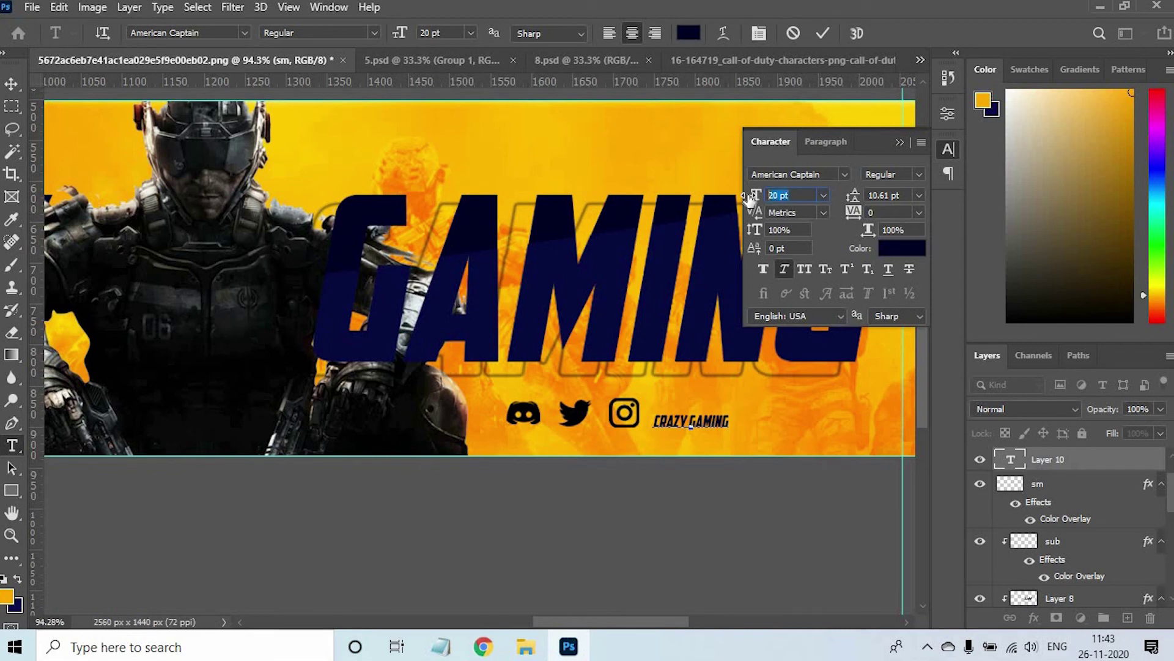
pyautogui.click(10, 84)
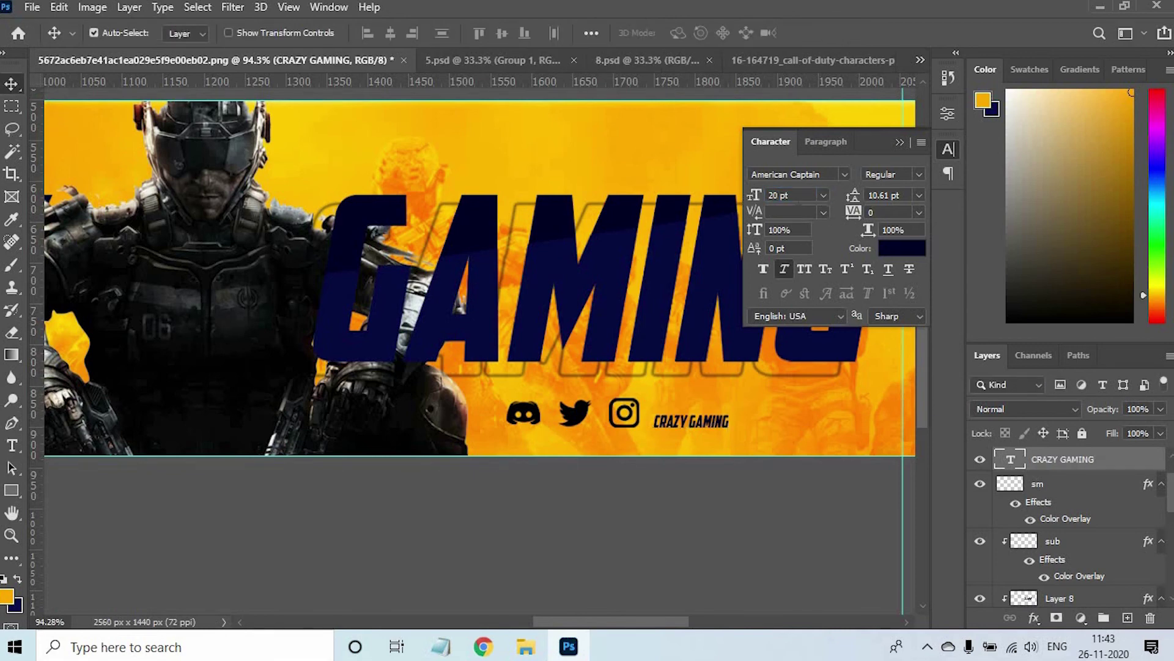
# Enlarge the small CRAZY GAMING text to 40 pt and align it vertically with the social media icons.
pyautogui.moveTo(719, 421); pyautogui.dragTo(738, 416)
pyautogui.press('Up')
pyautogui.press('Up')
pyautogui.press('Up')
pyautogui.press('Up')
pyautogui.press('Up')
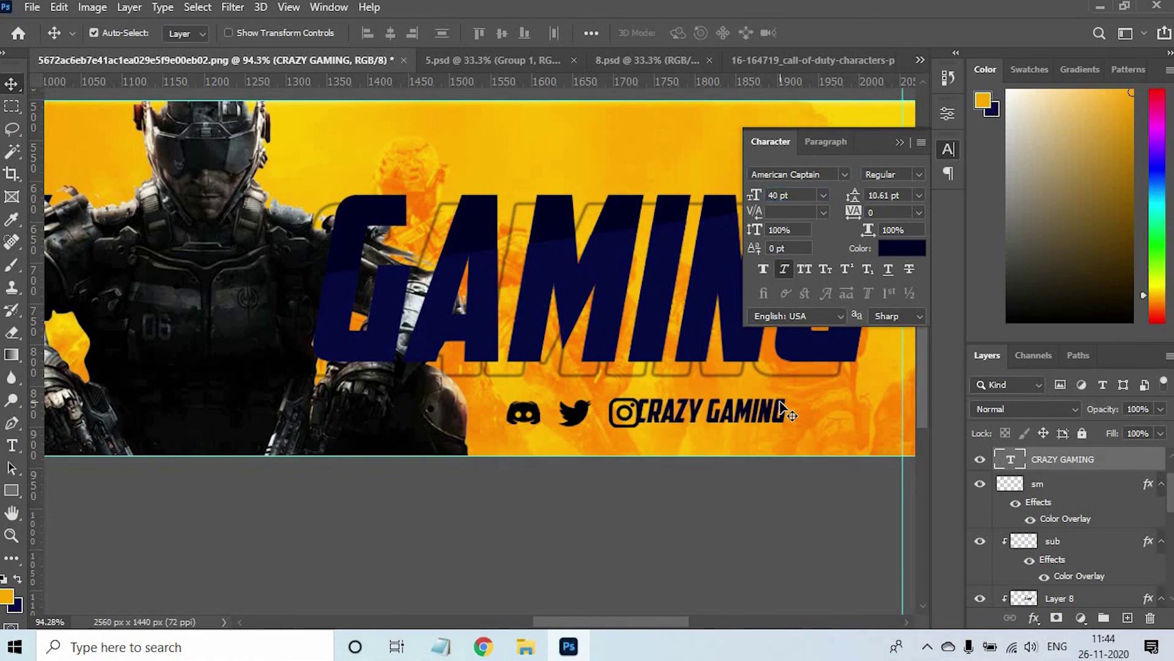
# Set the small CRAZY GAMING text's color to 000000.
pyautogui.click(902, 248)
pyautogui.write('000000')
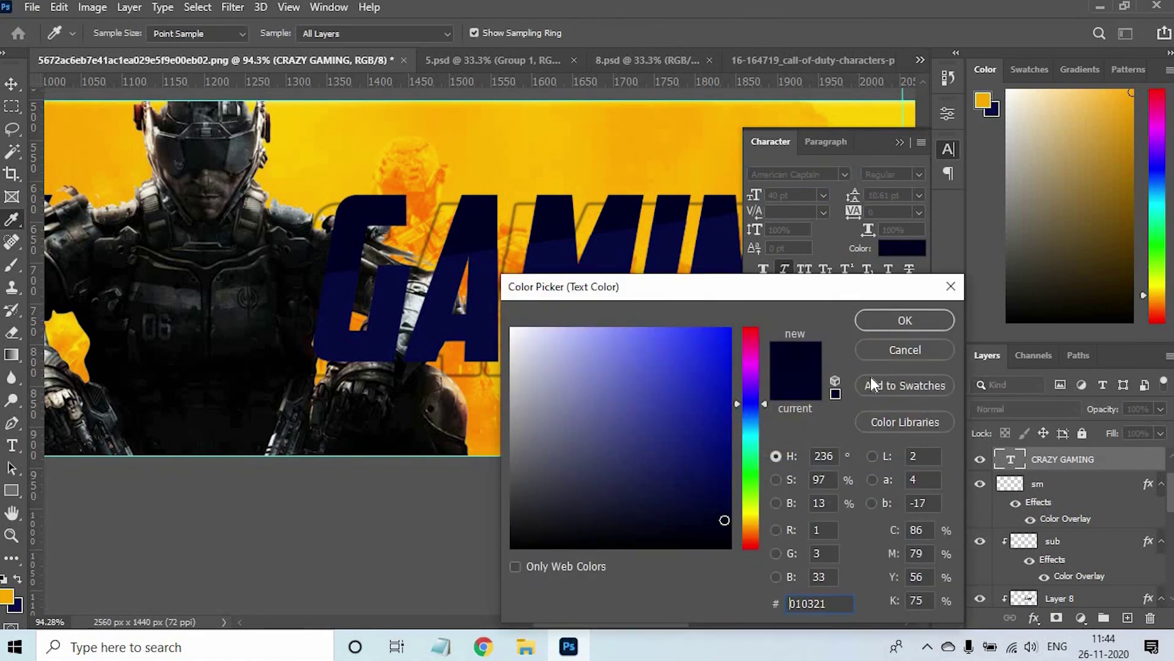
pyautogui.click(904, 317)
# Select the social media icons together with the small CRAZY GAMING text and nudge them right beneath GAMING.
pyautogui.keyDown('shift'); pyautogui.click(636, 421); pyautogui.keyUp('shift')
pyautogui.press('Right')
pyautogui.press('Right')
pyautogui.press('Right')
pyautogui.press('Right')
pyautogui.press('Right')
pyautogui.press('Right')
pyautogui.press('Right')
pyautogui.press('Right')
pyautogui.press('Right')
pyautogui.press('Right')
pyautogui.press('Right')
pyautogui.press('Right')
pyautogui.press('Right')
pyautogui.press('Right')
pyautogui.press('Right')
pyautogui.press('Right')
pyautogui.press('Right')
pyautogui.press('Right')
pyautogui.press('Right')
pyautogui.press('Right')
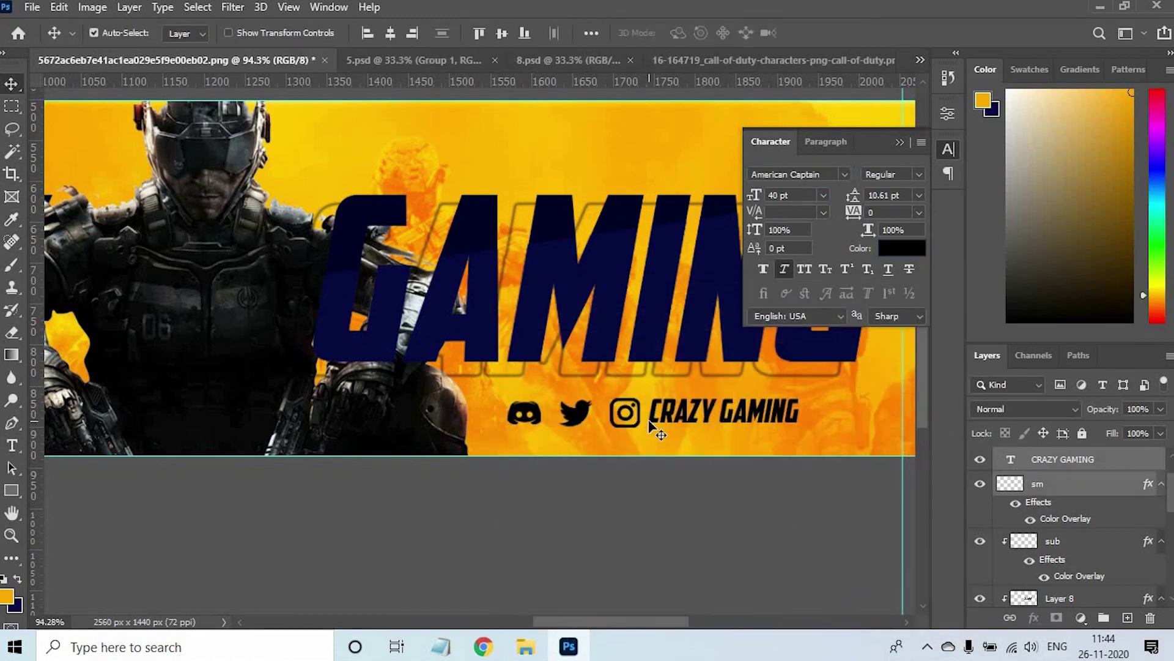
pyautogui.press('Right')
pyautogui.press('Right')
pyautogui.press('Right')
pyautogui.press('Right')
pyautogui.press('Right')
pyautogui.press('Right')
pyautogui.press('Right')
pyautogui.press('Right')
pyautogui.press('Right')
pyautogui.press('Right')
pyautogui.press('Right')
pyautogui.press('Right')
pyautogui.press('Right')
pyautogui.press('Right')
pyautogui.press('Right')
pyautogui.press('Right')
pyautogui.press('Right')
pyautogui.press('Right')
pyautogui.press('Right')
pyautogui.press('Right')
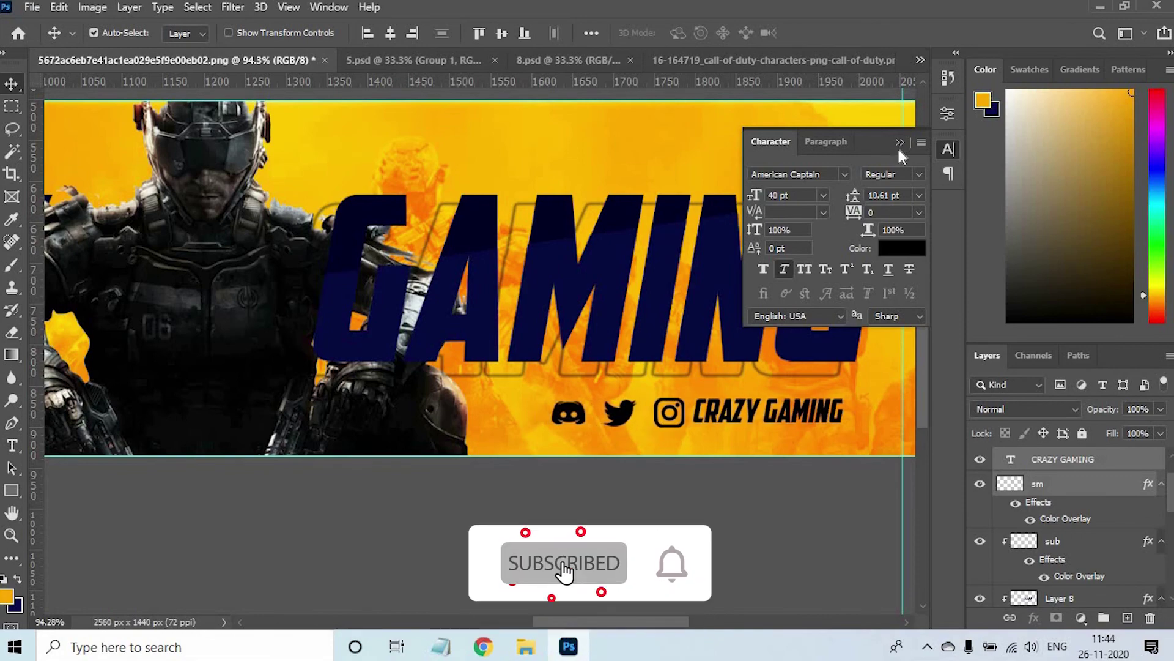
pyautogui.click(898, 144)
# Fill Layer 1, the gray template background, with the dark navy background color.
pyautogui.hotkey('ctrl', '0')
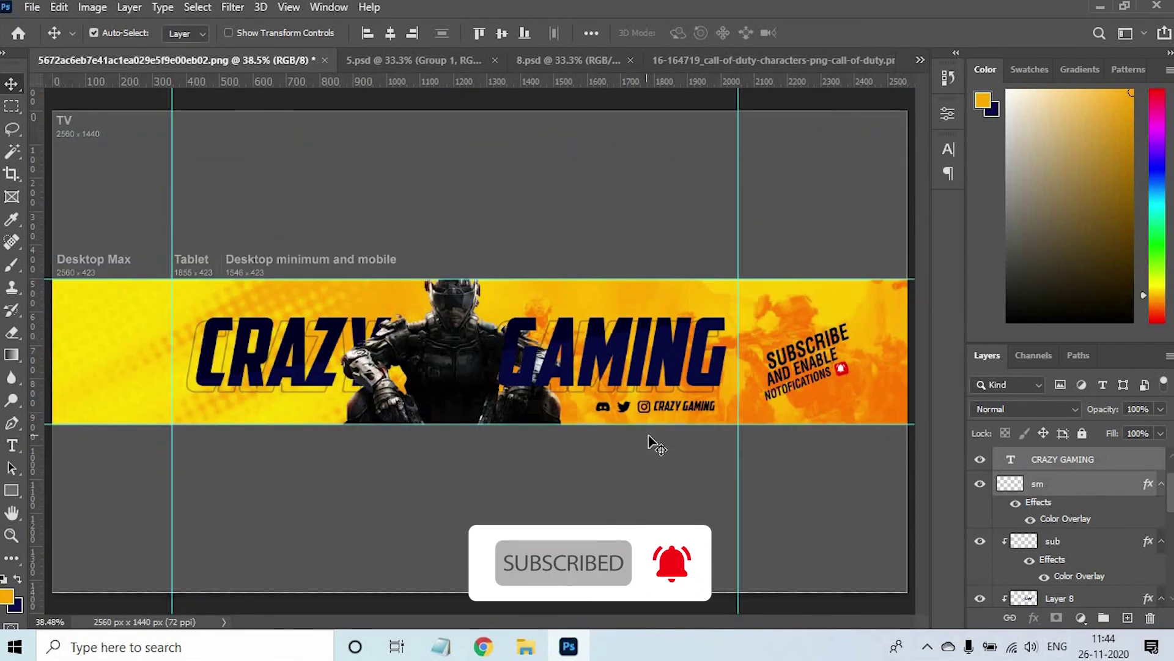
pyautogui.keyDown('ctrl'); pyautogui.click(525, 215); pyautogui.keyUp('ctrl')
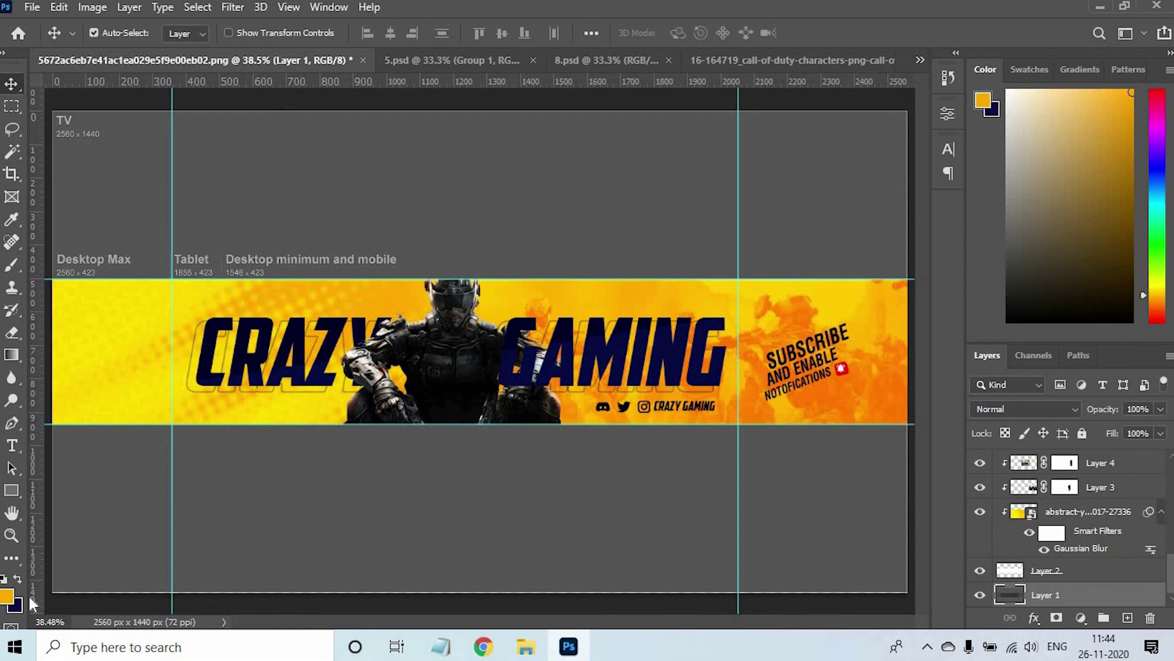
pyautogui.hotkey('ctrl', 'BackSpace')
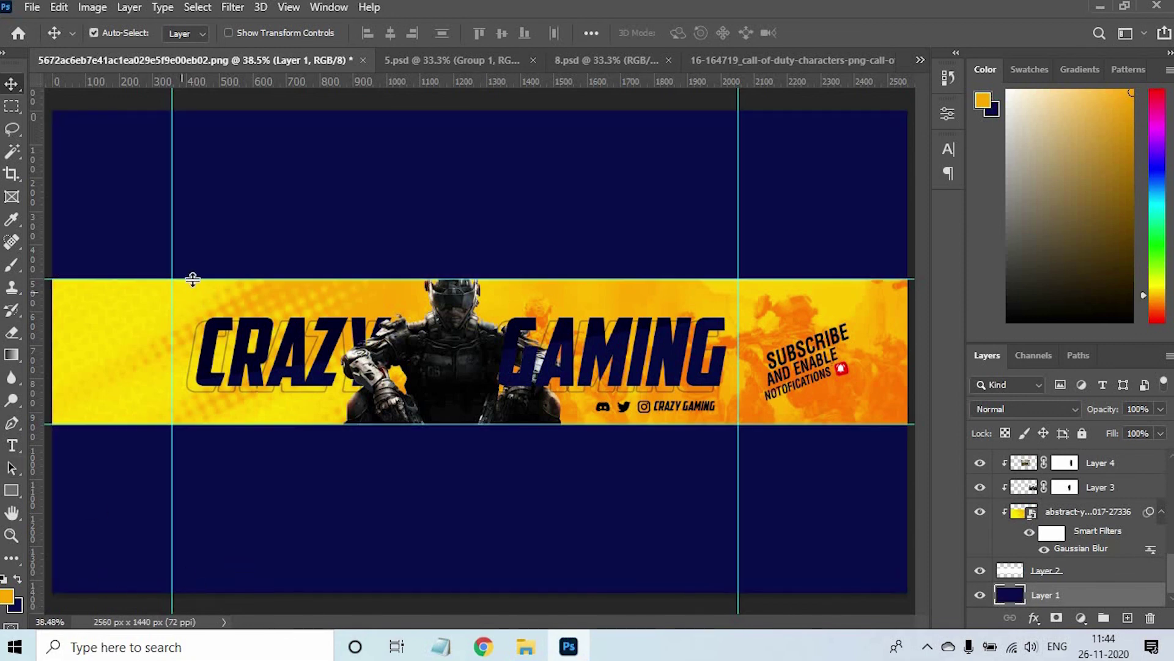